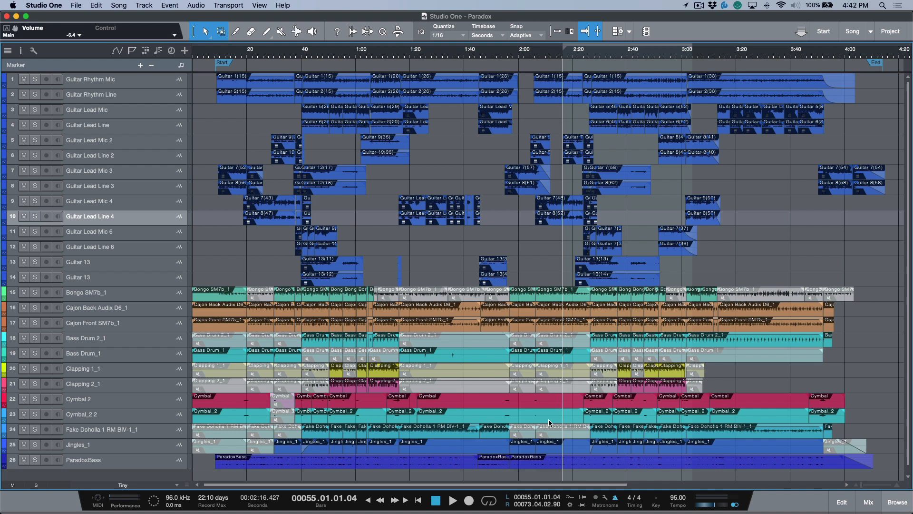
# - Show the mixer console and audition the song from bar 55 and from about 2:54
pyautogui.press('F3')
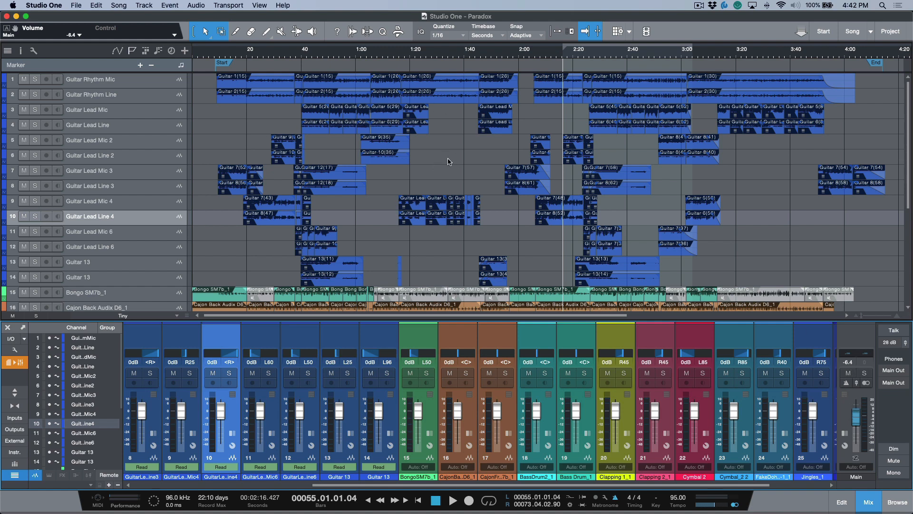
pyautogui.press('space')
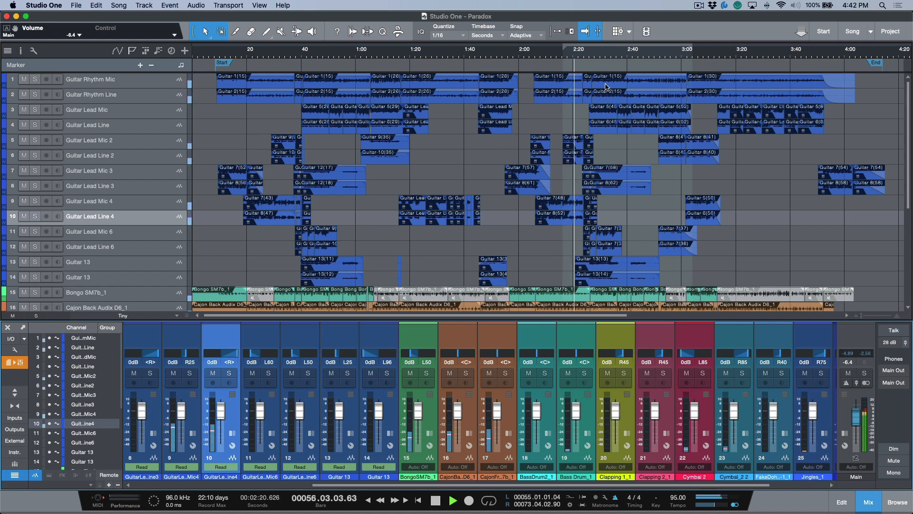
pyautogui.press('space')
pyautogui.click(666, 53)
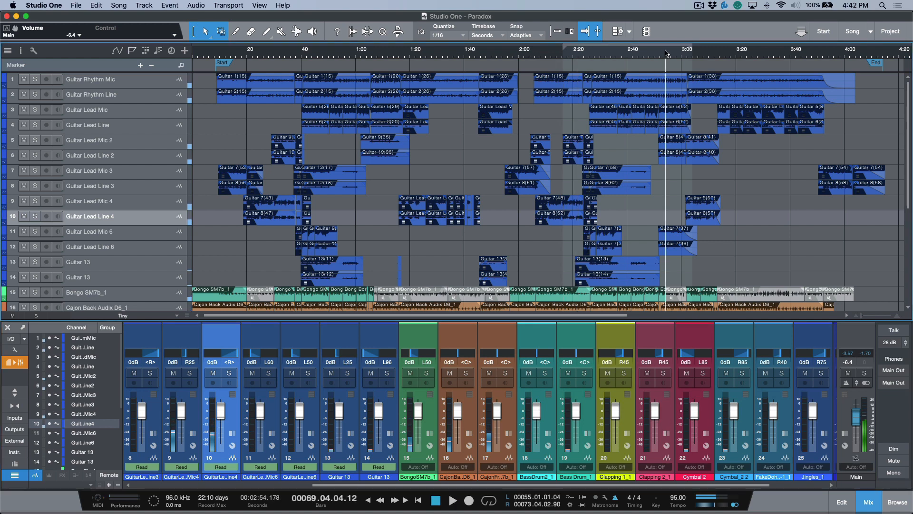
pyautogui.press('space')
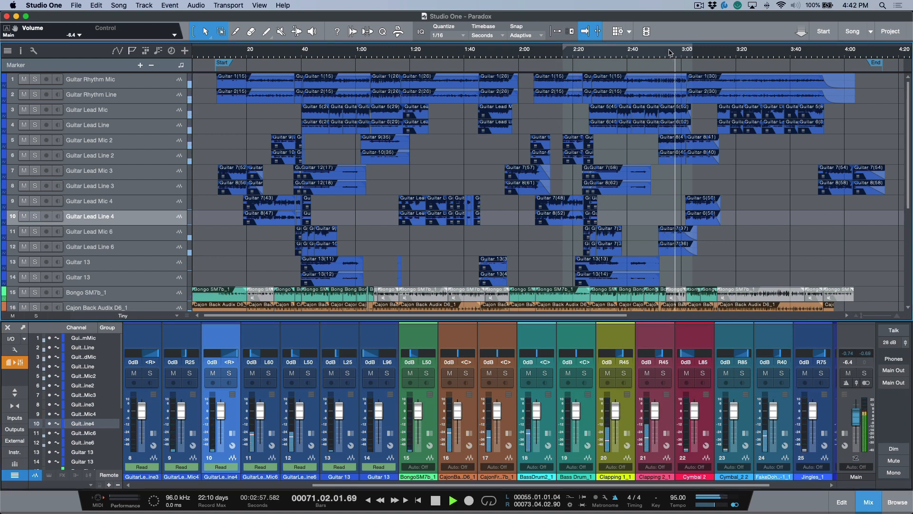
pyautogui.press('space')
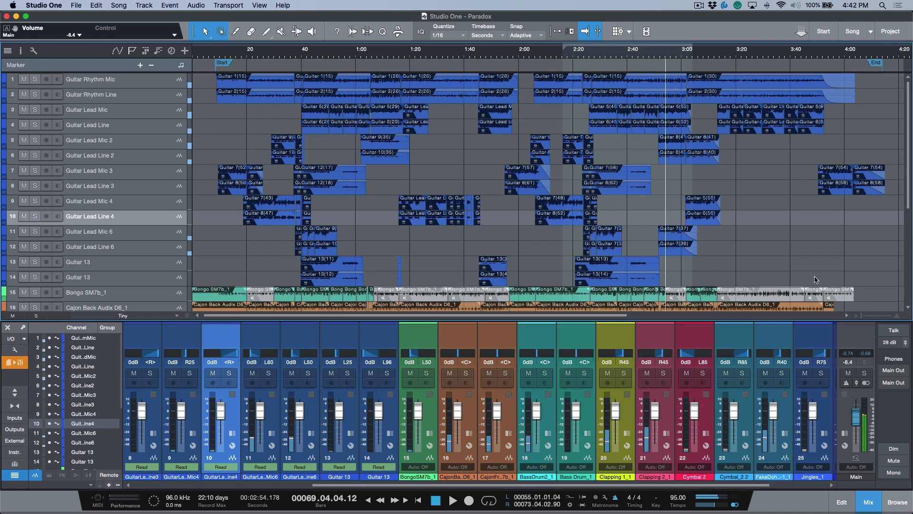
# - Clear the Main channel's peak readings, reset its volume to 0 dB, and colour the channel red
pyautogui.click(862, 354)
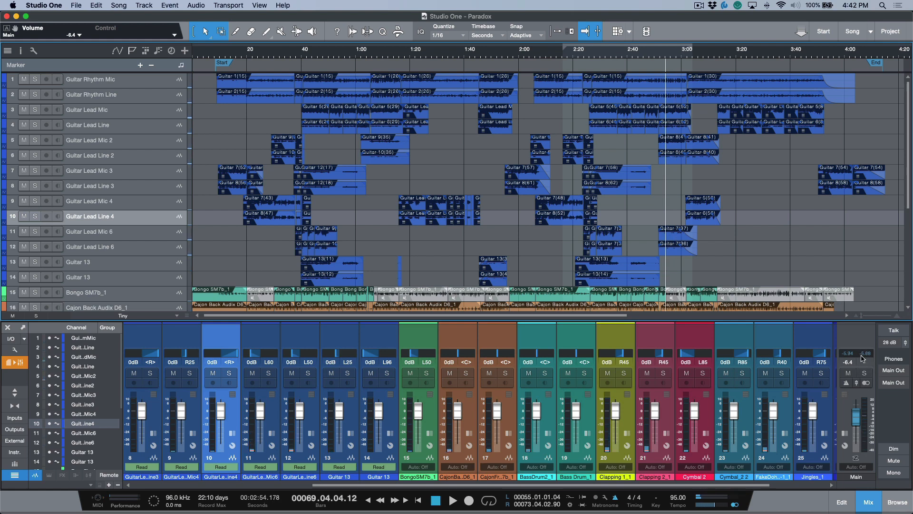
pyautogui.keyDown('alt'); pyautogui.click(858, 423); pyautogui.keyUp('alt')
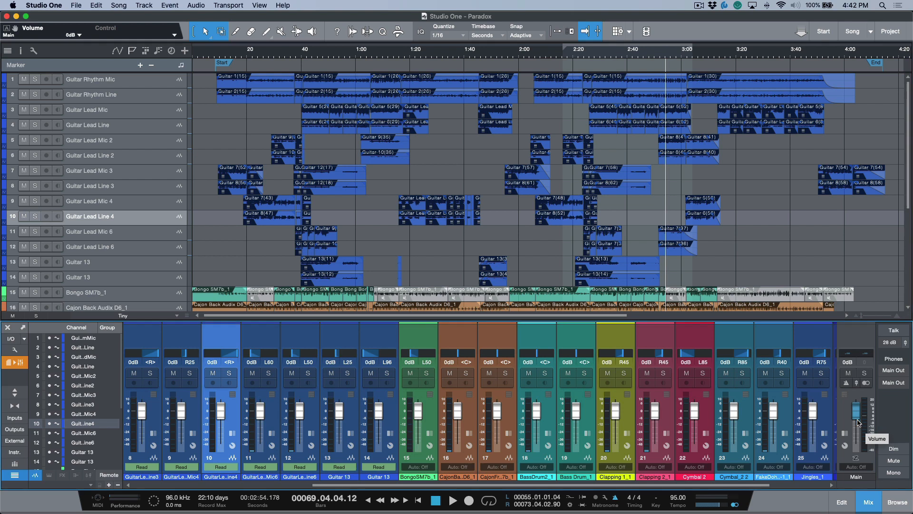
pyautogui.click(845, 479)
pyautogui.click(845, 478)
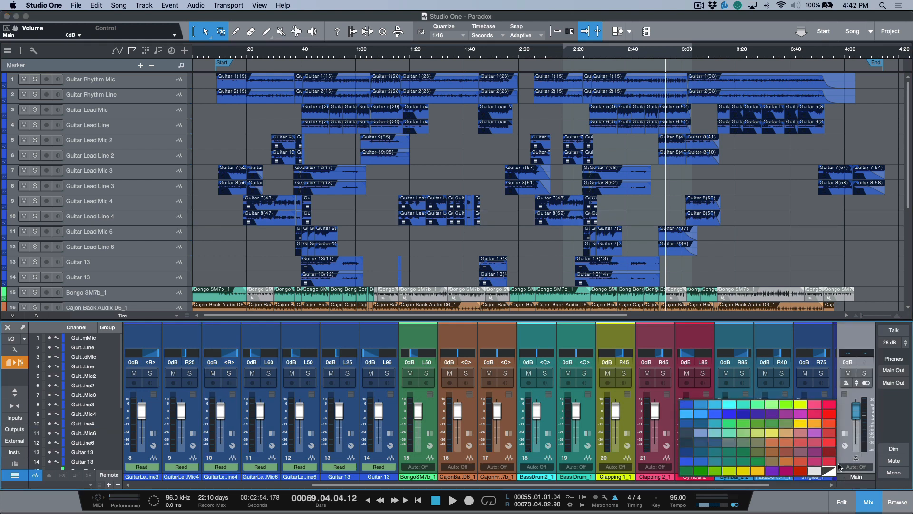
pyautogui.click(836, 447)
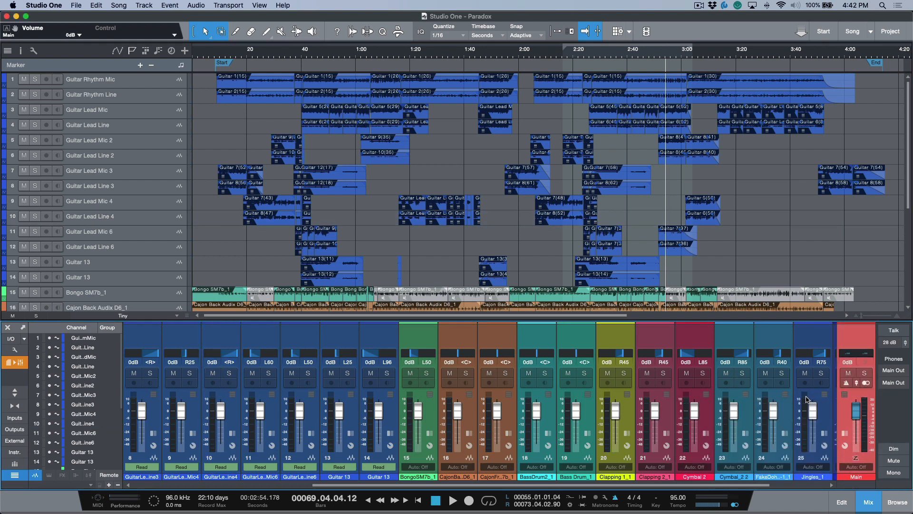
# - Select all tracks from Guitar Rhythm Mic to ParadoxBass
pyautogui.click(752, 416)
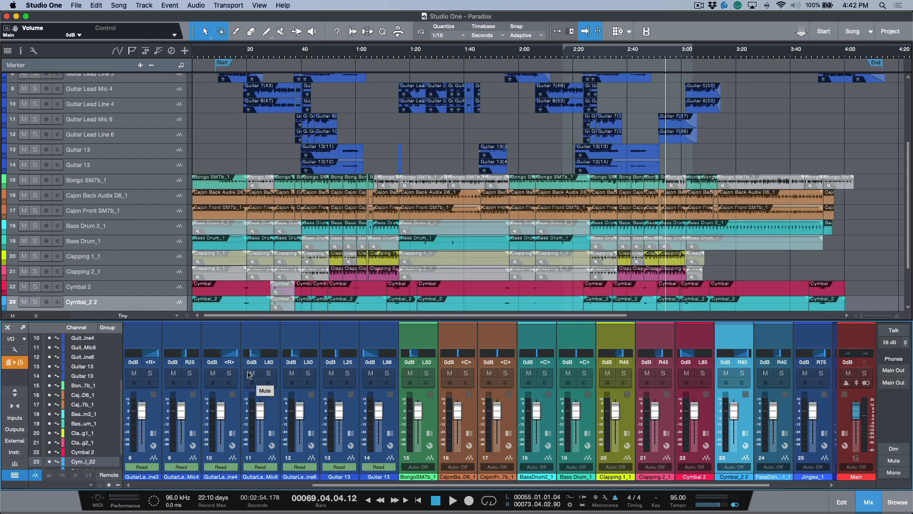
pyautogui.press('Down')
pyautogui.press('Down')
pyautogui.press('Down')
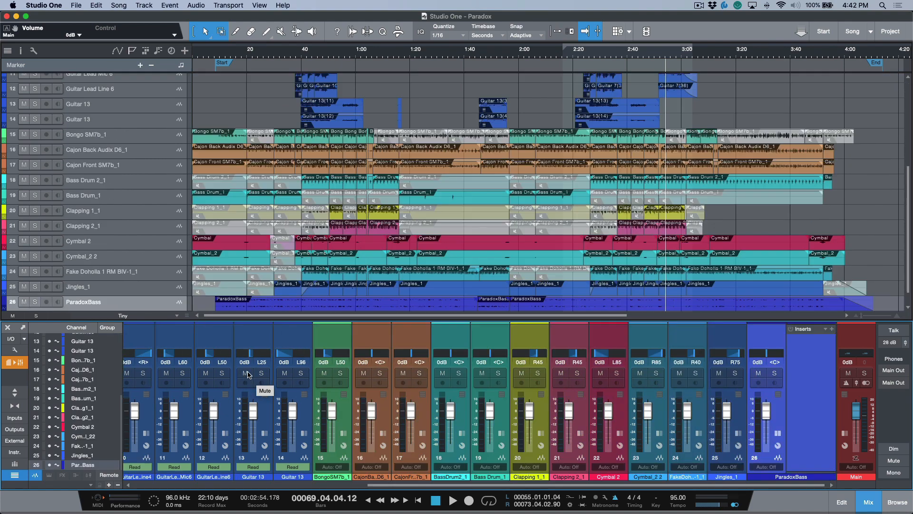
pyautogui.press('Down')
pyautogui.press('Up')
pyautogui.press('Down')
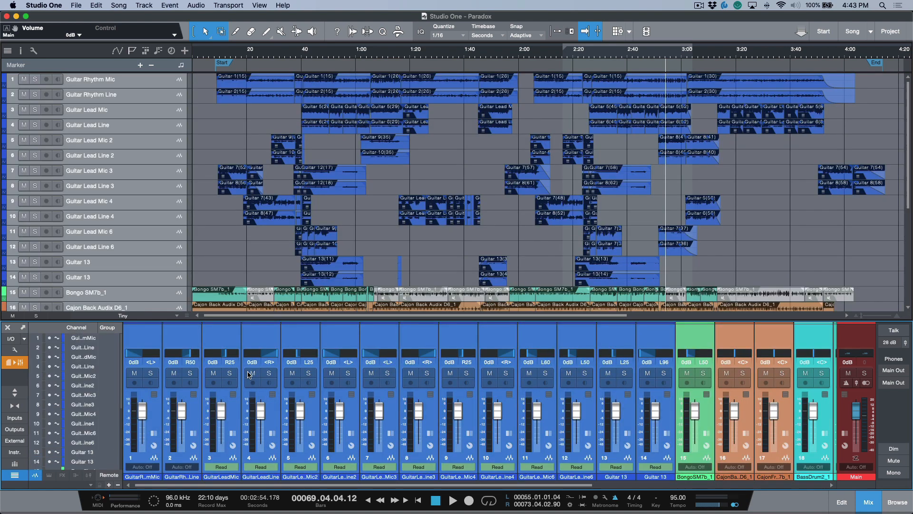
# - Stop keeping FX, bus and VCA channels to the right, preserve folder track order, and link Track List visibility and folder expansion with the console
pyautogui.click(15, 350)
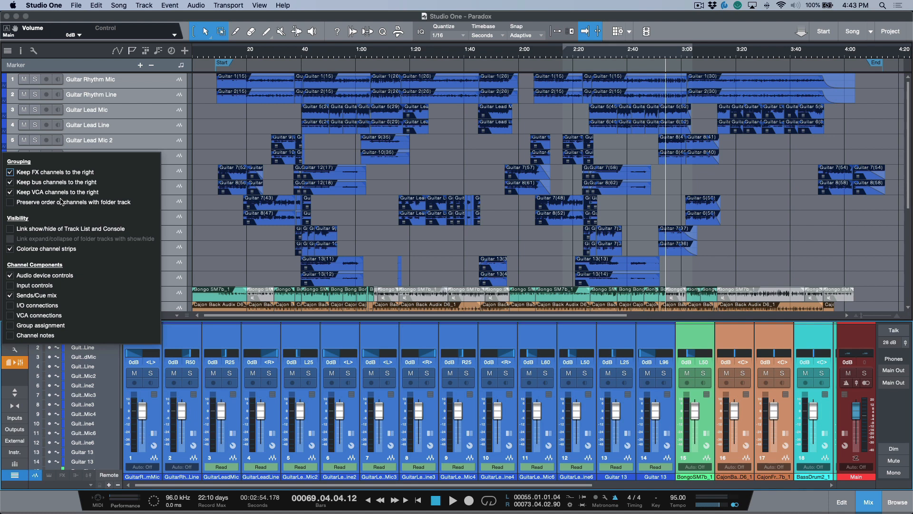
pyautogui.click(10, 172)
pyautogui.click(10, 182)
pyautogui.click(10, 192)
pyautogui.click(10, 203)
pyautogui.click(10, 229)
pyautogui.click(10, 239)
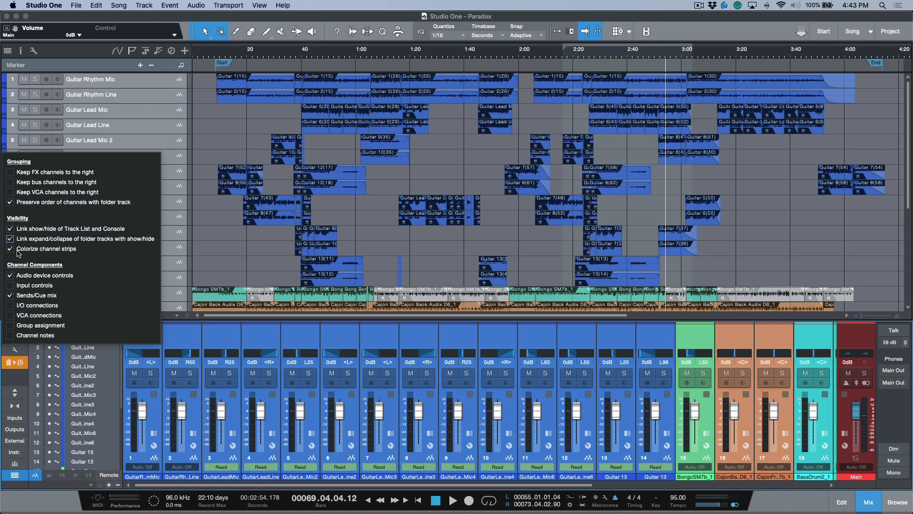
# - Hide the audio device controls in the console channels, and show the input controls and I/O connections
pyautogui.click(10, 276)
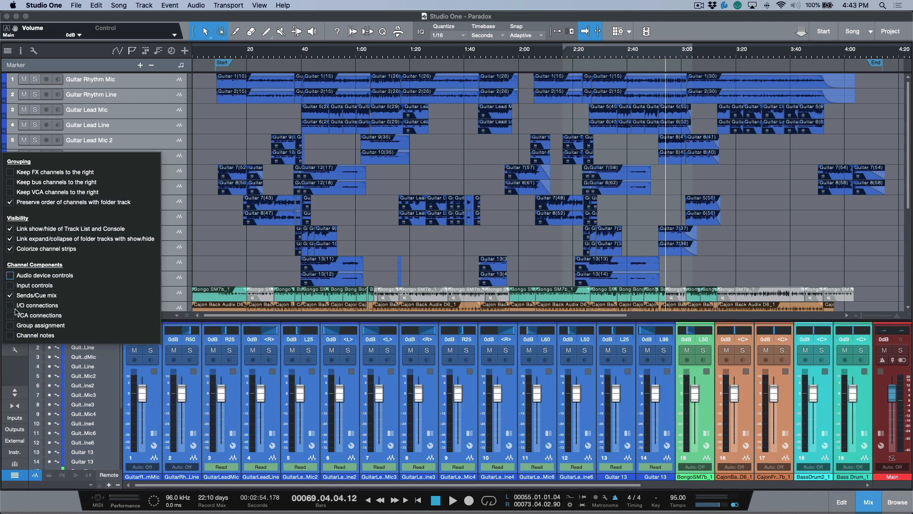
pyautogui.click(10, 286)
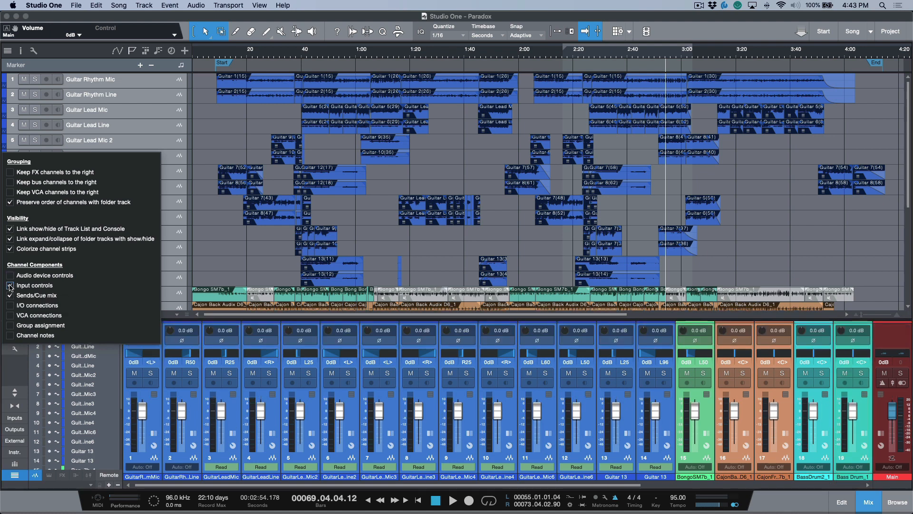
pyautogui.click(10, 295)
pyautogui.click(10, 305)
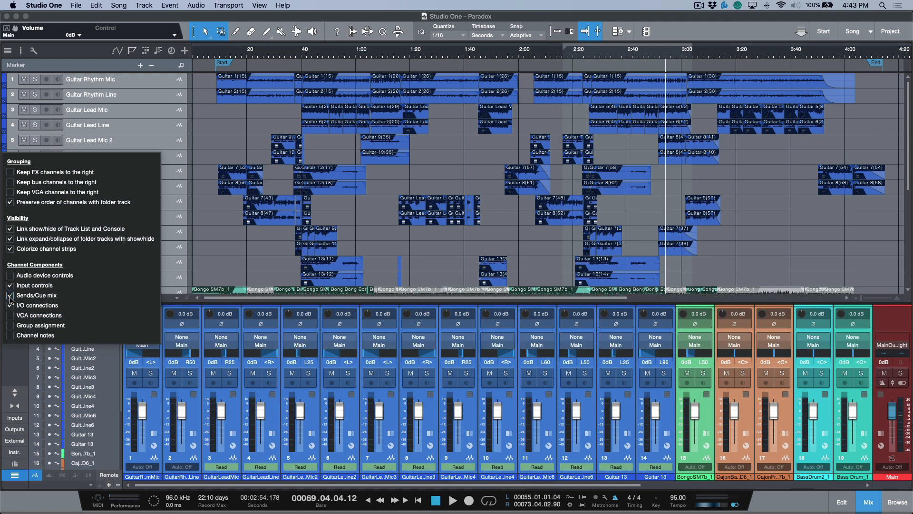
pyautogui.click(18, 362)
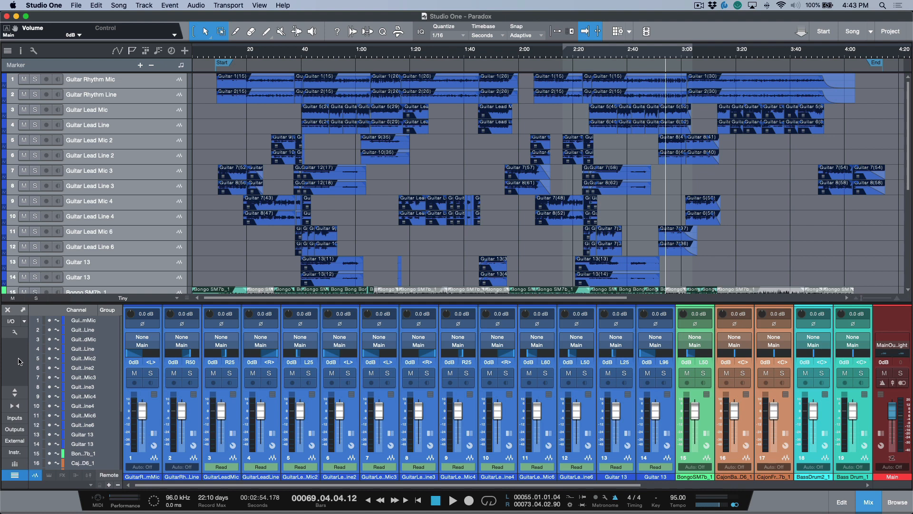
# - Reset the song's audio I/O setup to the default, check the inputs, and apply it
pyautogui.click(15, 332)
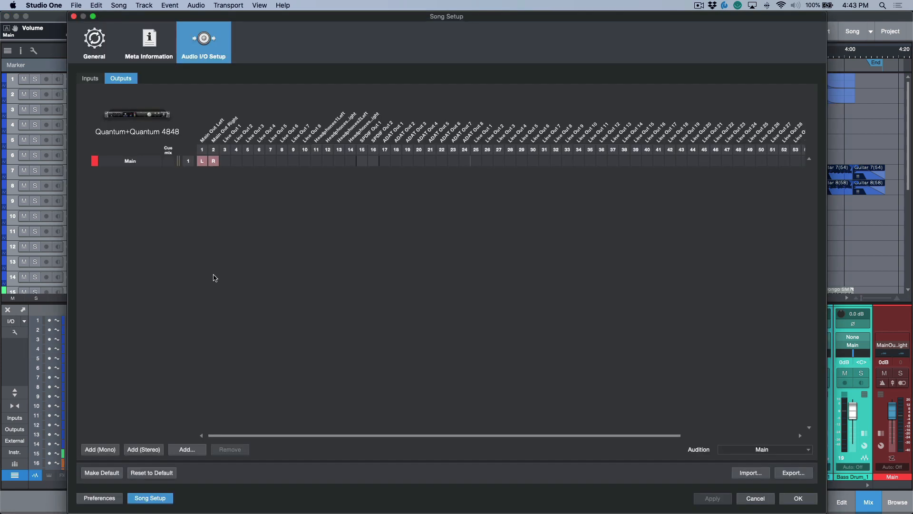
pyautogui.click(150, 471)
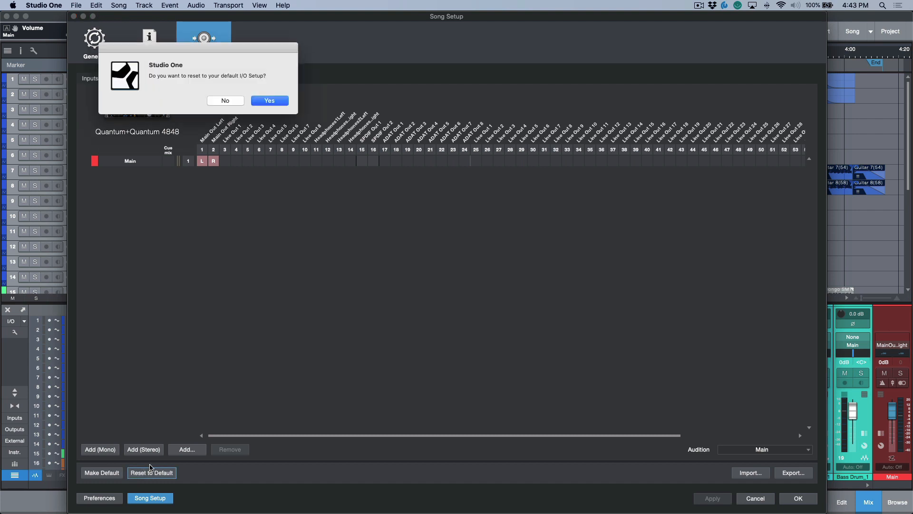
pyautogui.click(271, 101)
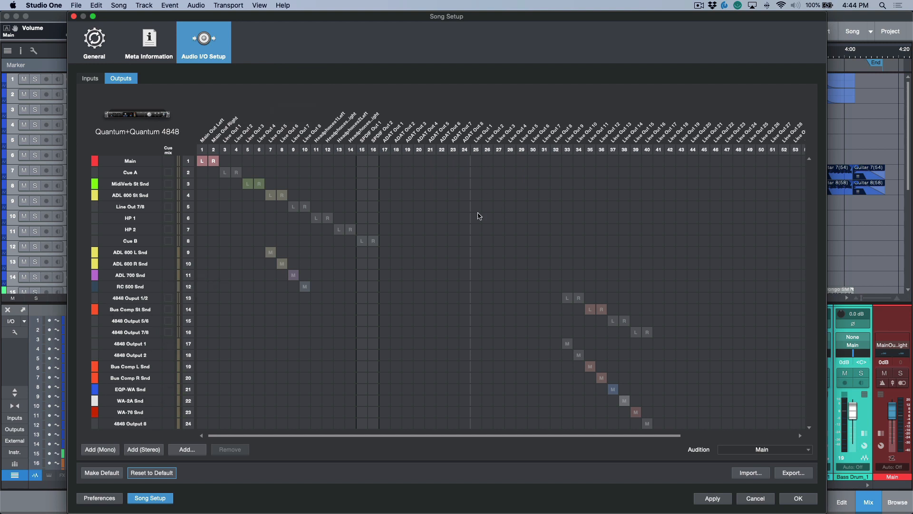
pyautogui.click(92, 79)
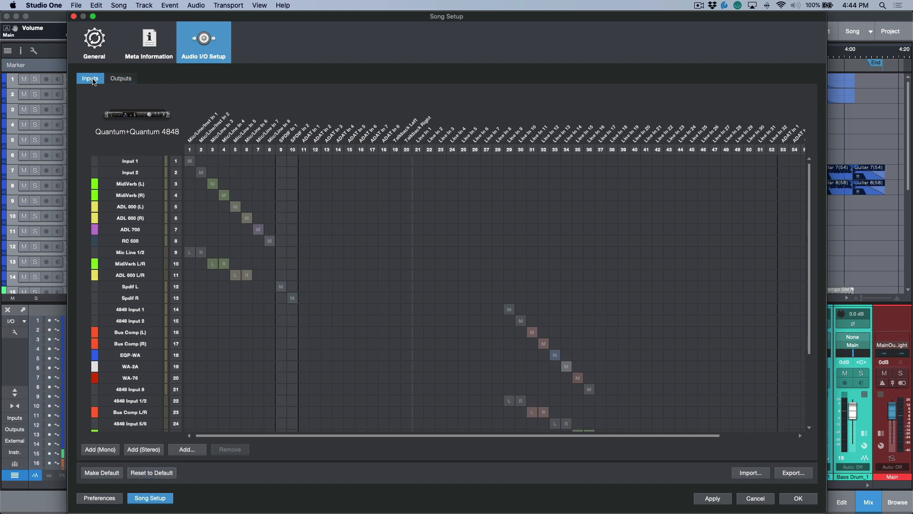
pyautogui.click(713, 498)
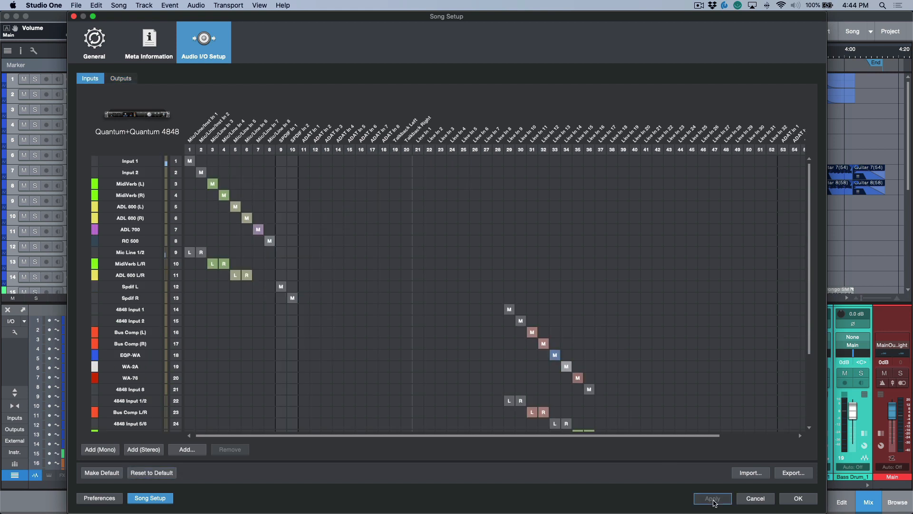
pyautogui.click(795, 498)
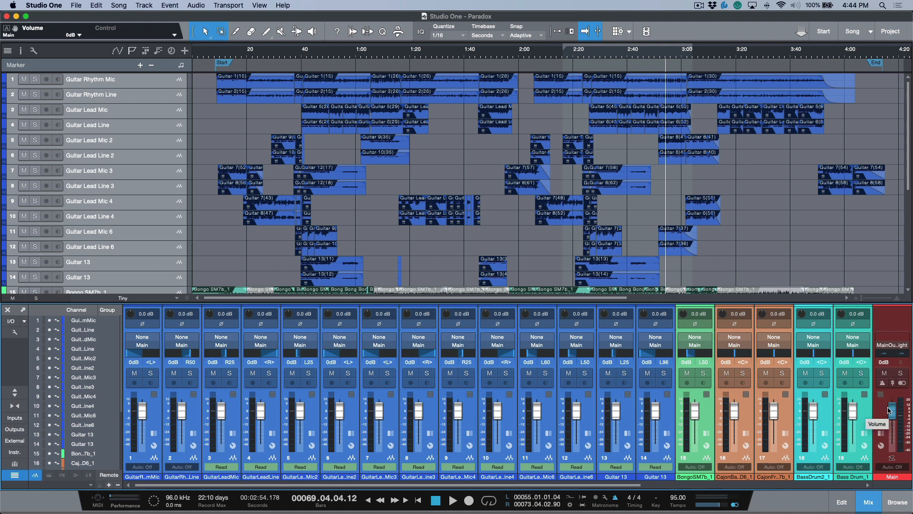
# - Set the input gain of all selected channels to -12 dB
pyautogui.doubleClick(776, 312)
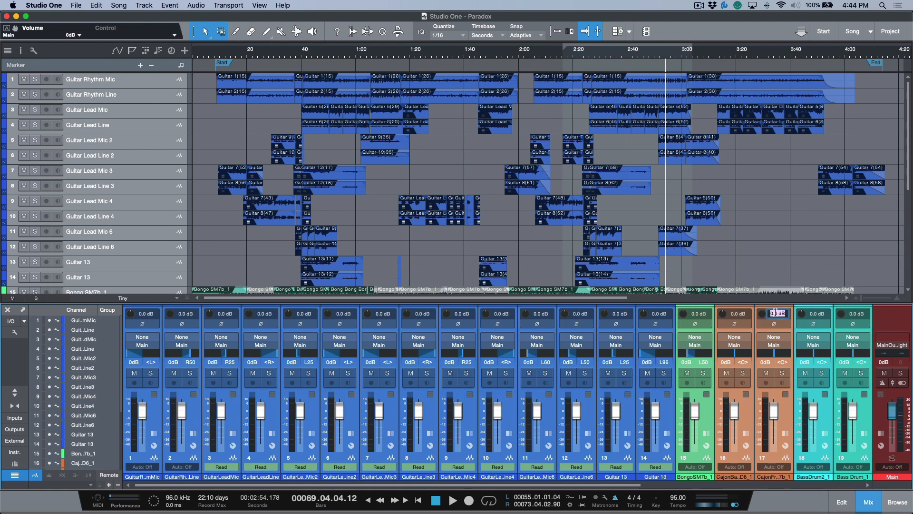
pyautogui.write('-12')
pyautogui.press('Return')
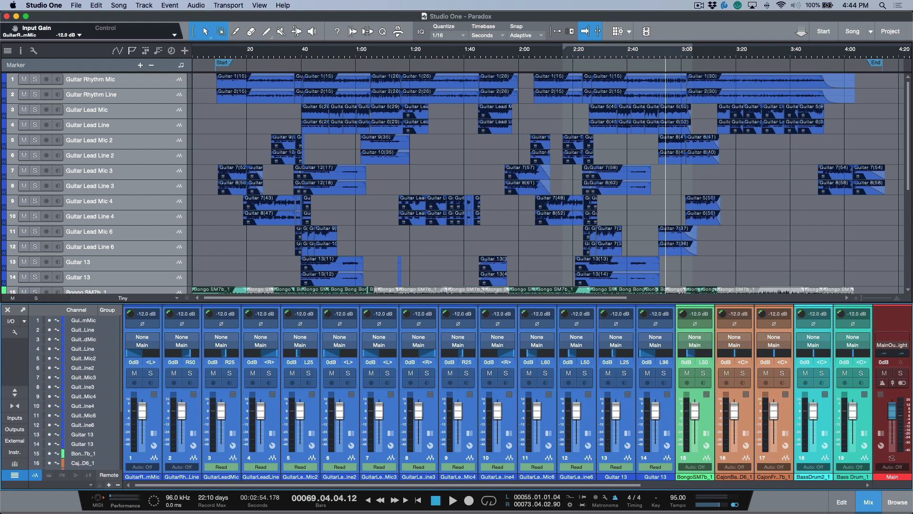
# - Audition the levels from bar 55 and from about 2:54, and return the playhead to bar 55
pyautogui.press('KP_1')
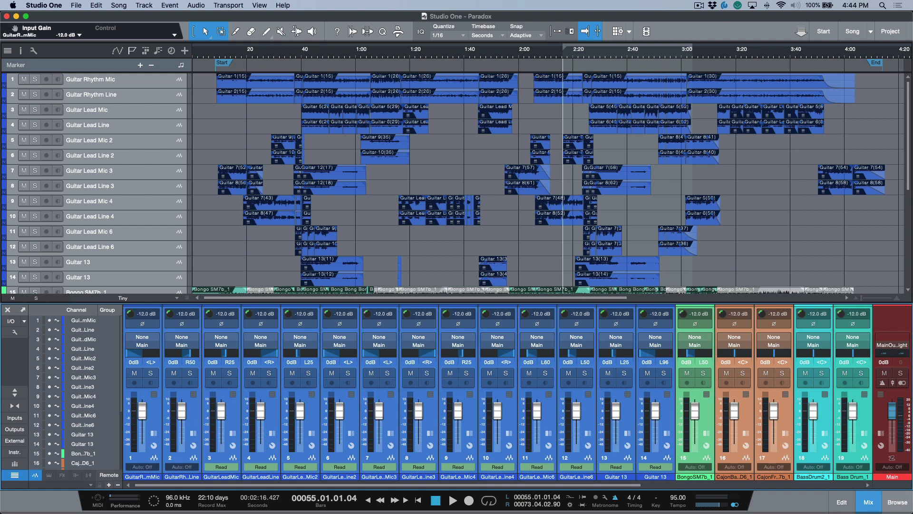
pyautogui.press('space')
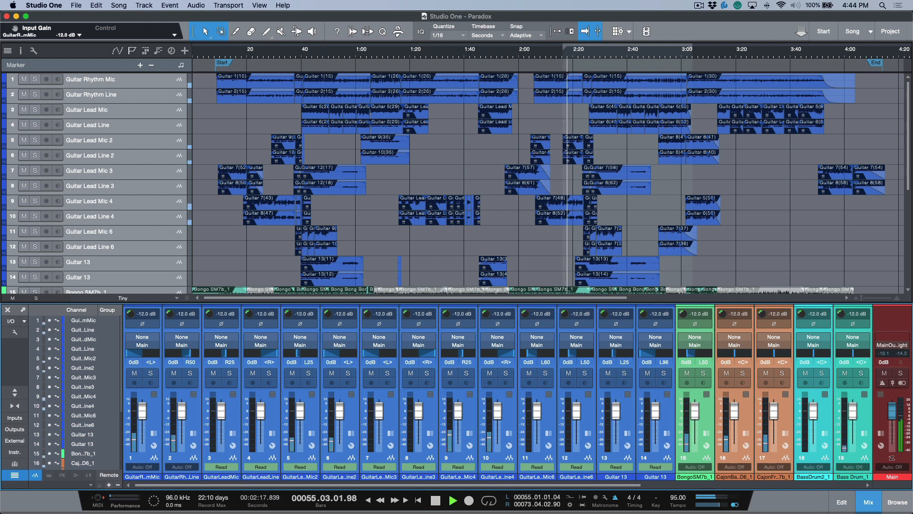
pyautogui.press('space')
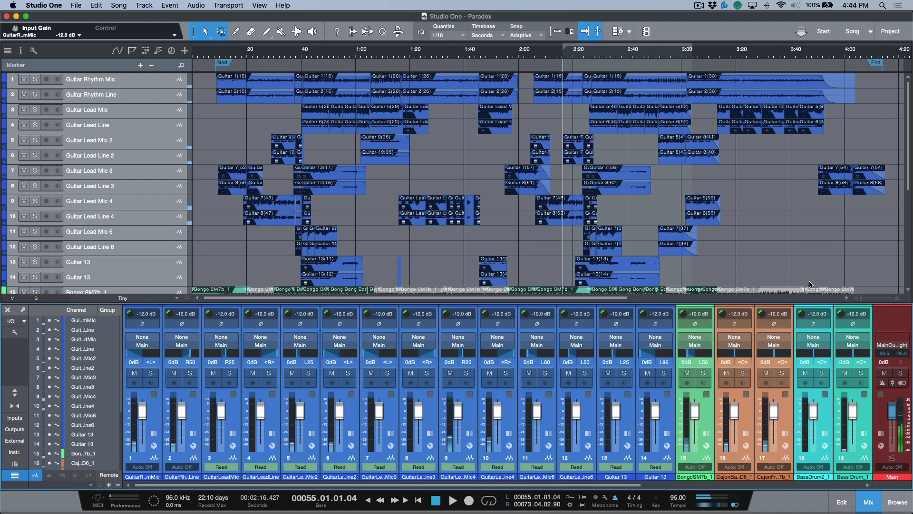
pyautogui.click(669, 54)
pyautogui.press('space')
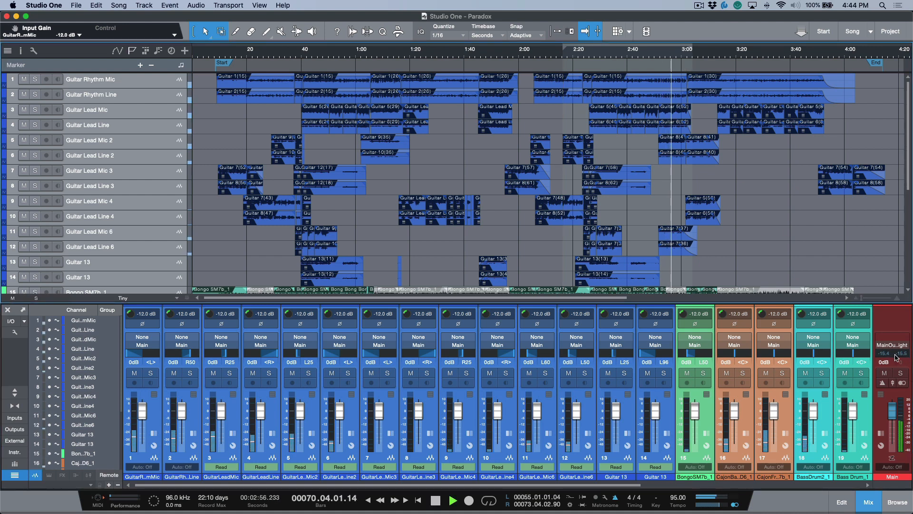
pyautogui.press('space')
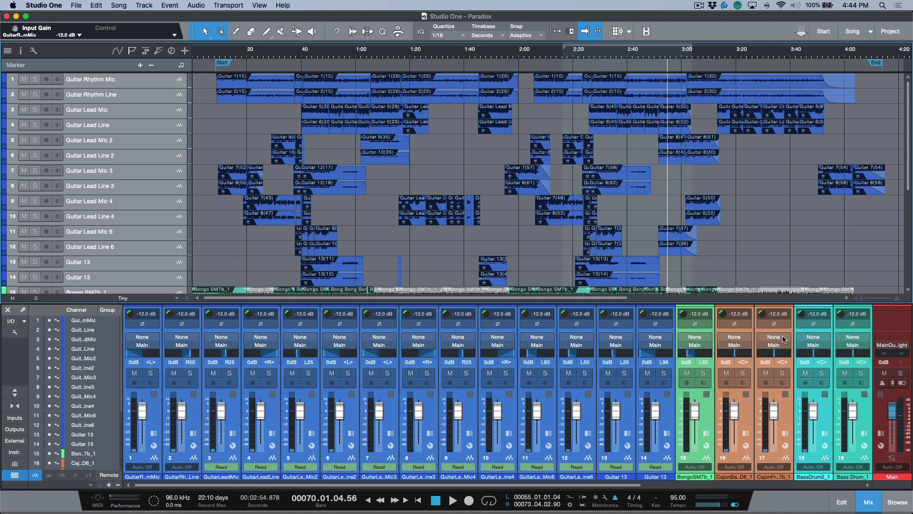
pyautogui.press('KP_1')
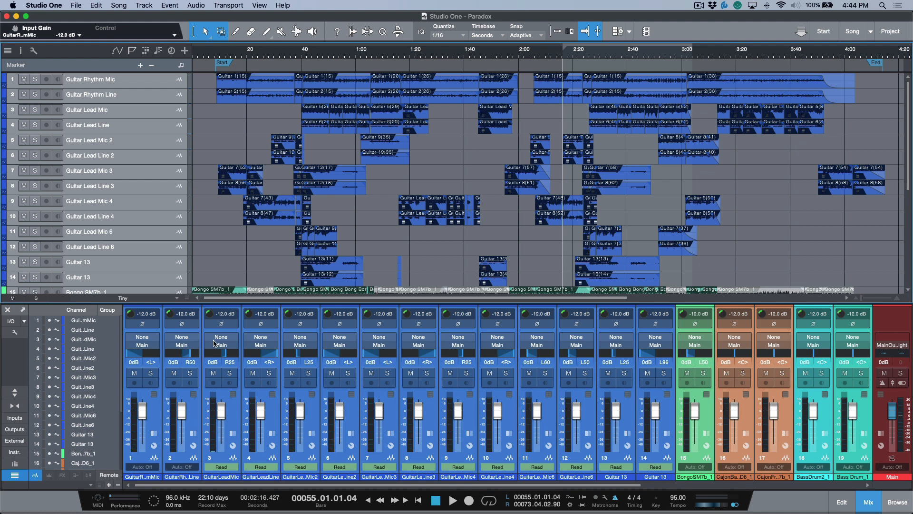
# - Add a bus for the selected channels and name it MIX BUS
pyautogui.rightClick(194, 412)
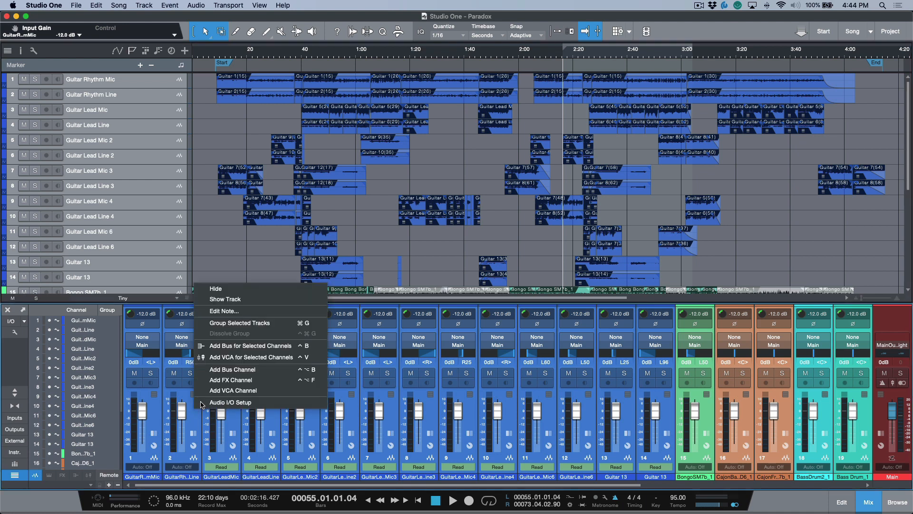
pyautogui.click(249, 346)
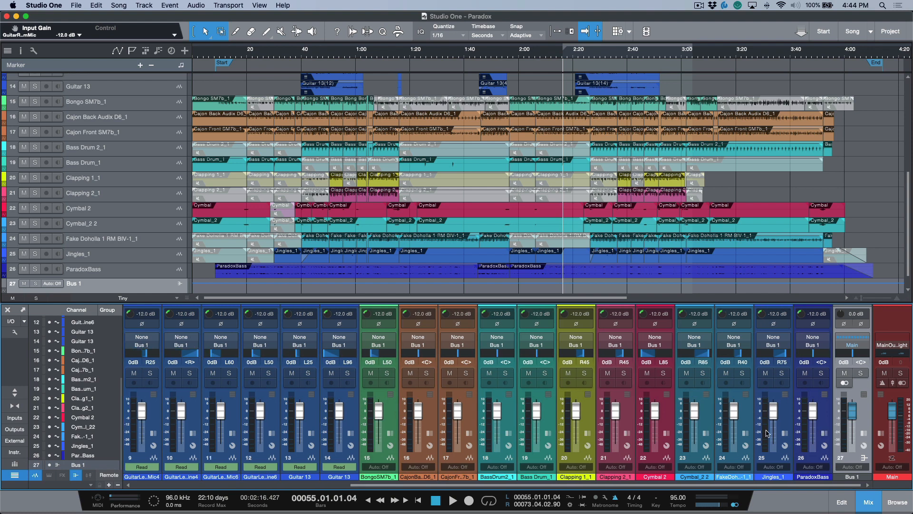
pyautogui.doubleClick(852, 476)
pyautogui.write('MIX BUS')
pyautogui.press('Return')
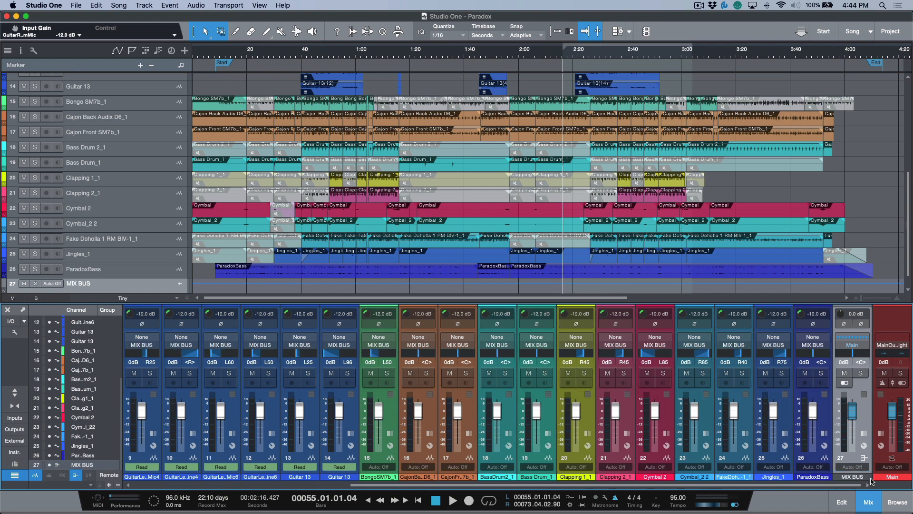
# - Color the MIX BUS channel green
pyautogui.click(838, 477)
pyautogui.click(749, 412)
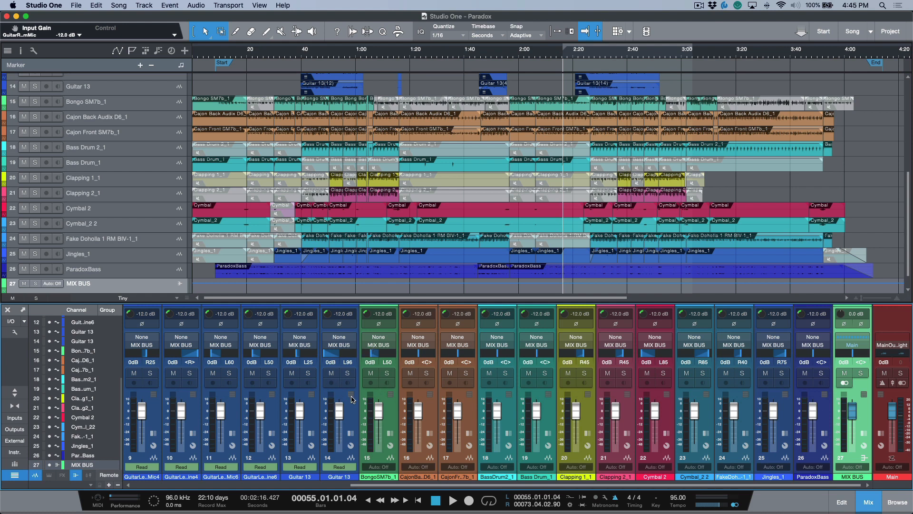
# - Add a bus for all the guitar channels, Guitar Rhythm Mic through the last Guitar 13, and name it GUITARS
pyautogui.click(351, 414)
pyautogui.hscroll(-8, 351, 414)
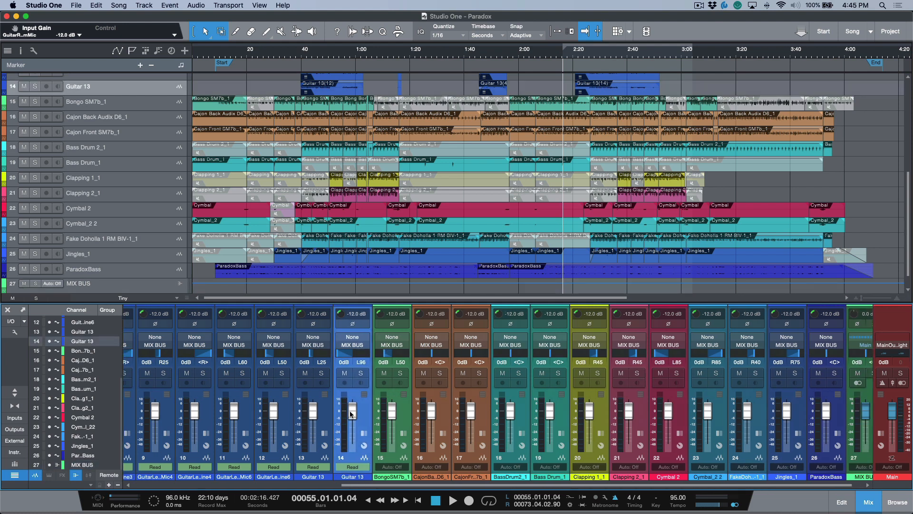
pyautogui.keyDown('shift'); pyautogui.click(155, 412); pyautogui.keyUp('shift')
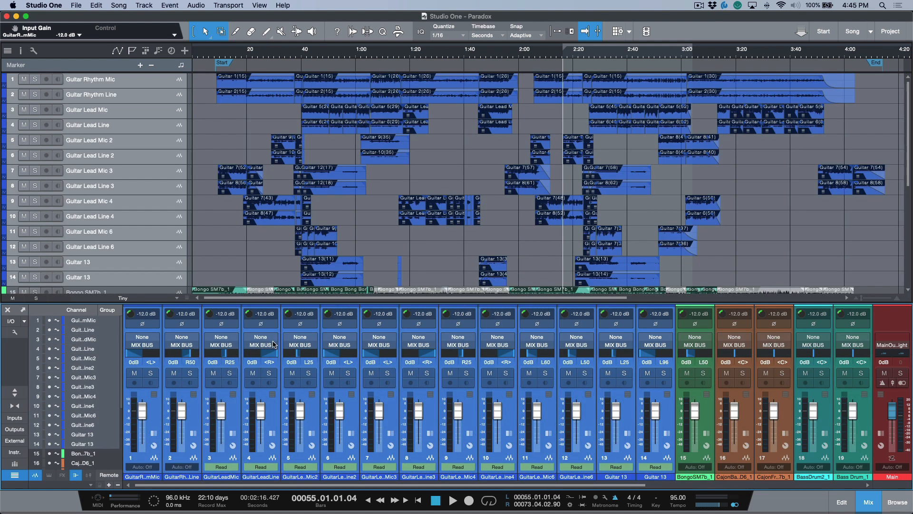
pyautogui.hotkey('shift', 'b')
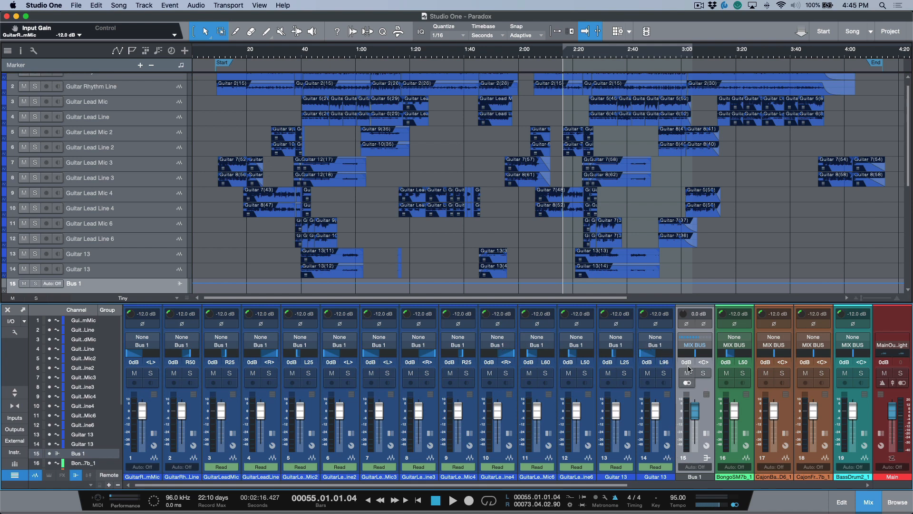
pyautogui.doubleClick(694, 477)
pyautogui.write('GUITARS')
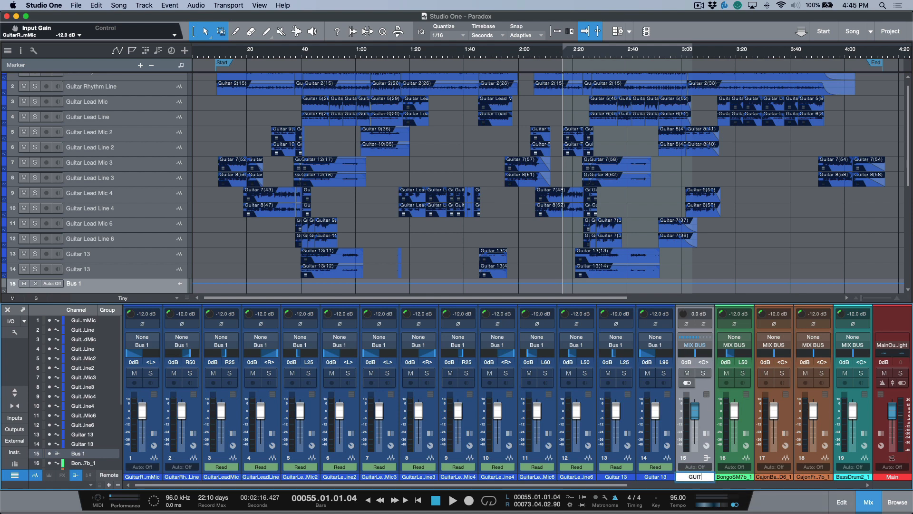
pyautogui.press('Return')
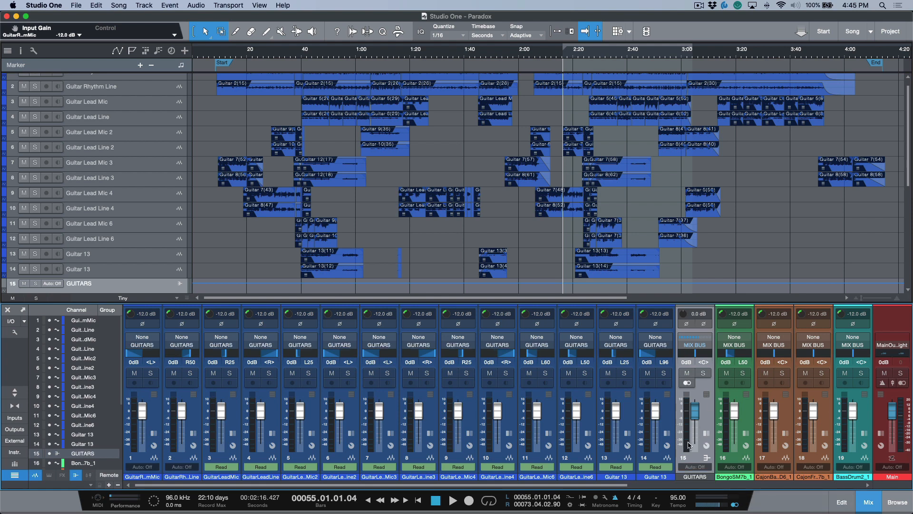
# - Move the Bongo channel behind the two Cajon channels and add a bus named CAJON for both Cajon channels
pyautogui.hscroll(10, 694, 438)
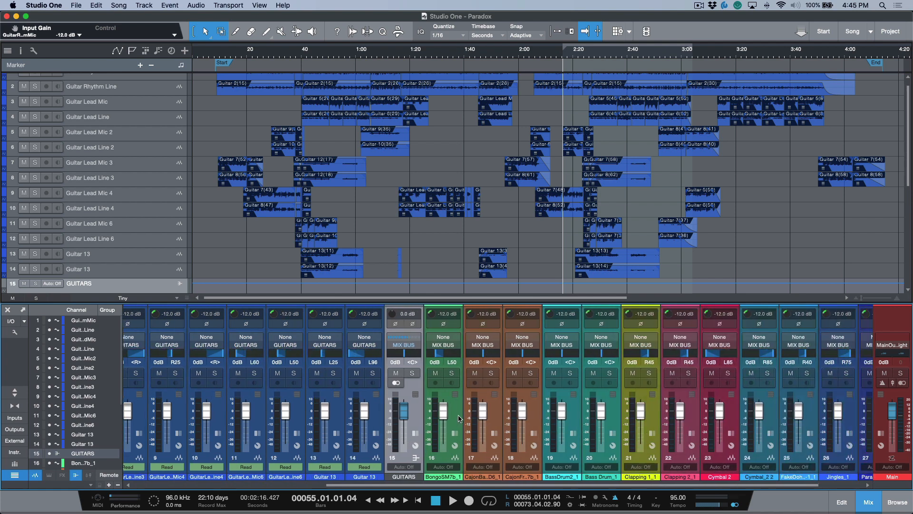
pyautogui.moveTo(460, 419); pyautogui.dragTo(543, 419)
pyautogui.click(466, 429)
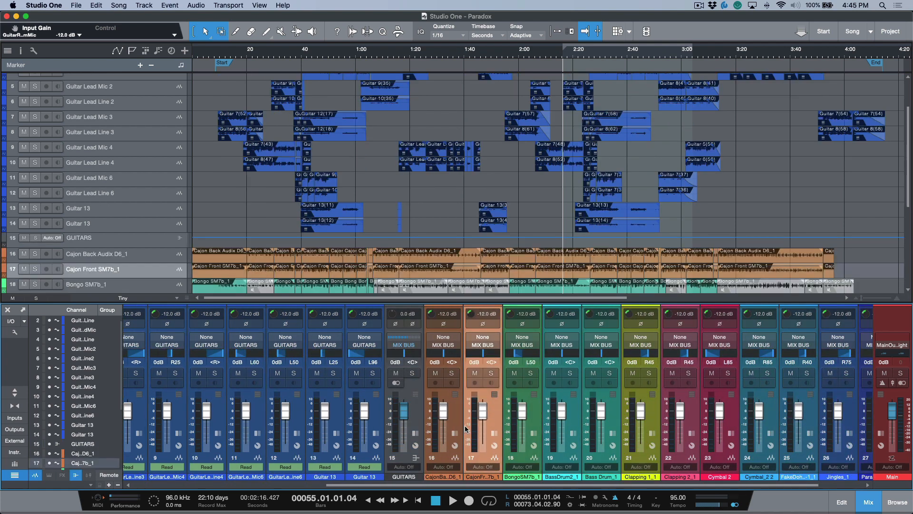
pyautogui.keyDown('shift'); pyautogui.click(451, 410); pyautogui.keyUp('shift')
pyautogui.rightClick(451, 410)
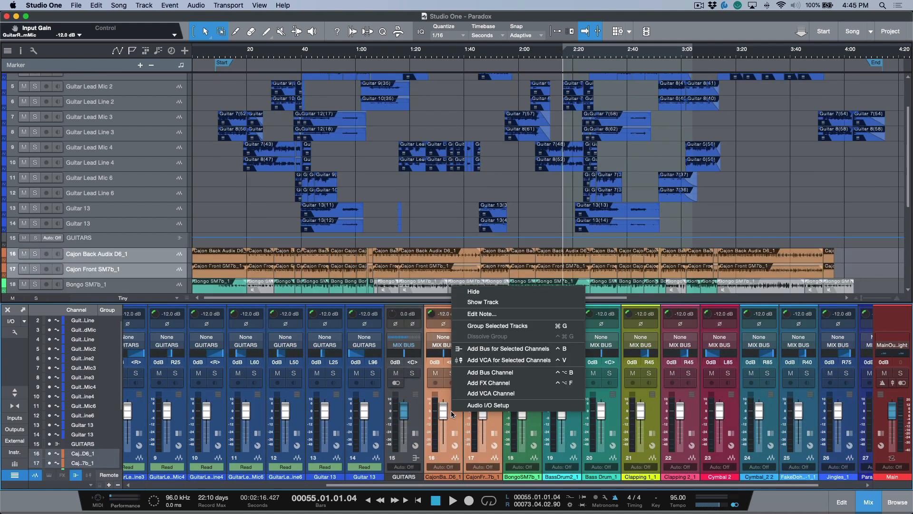
pyautogui.click(486, 352)
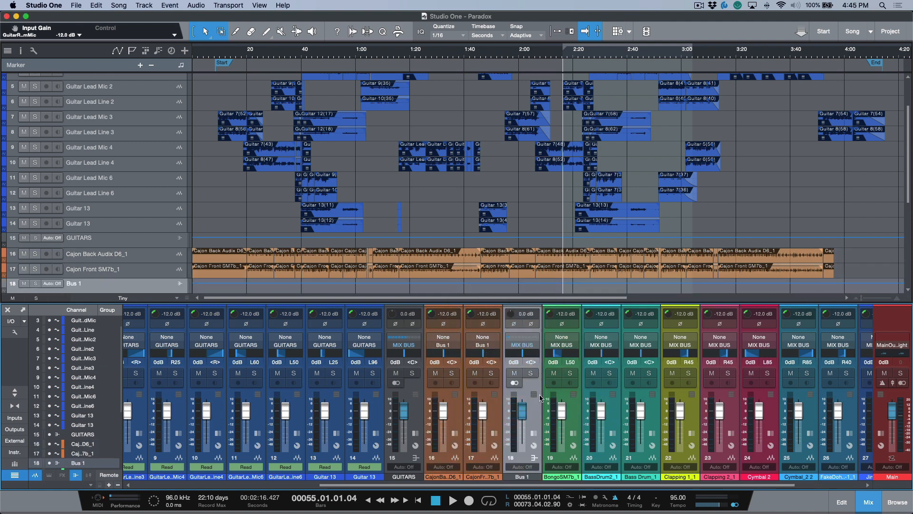
pyautogui.doubleClick(526, 477)
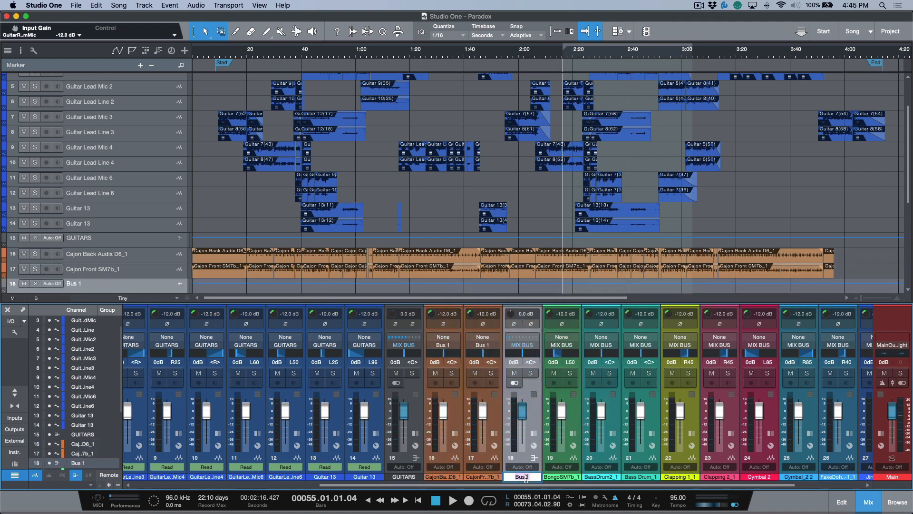
pyautogui.write('CAJON')
pyautogui.press('Return')
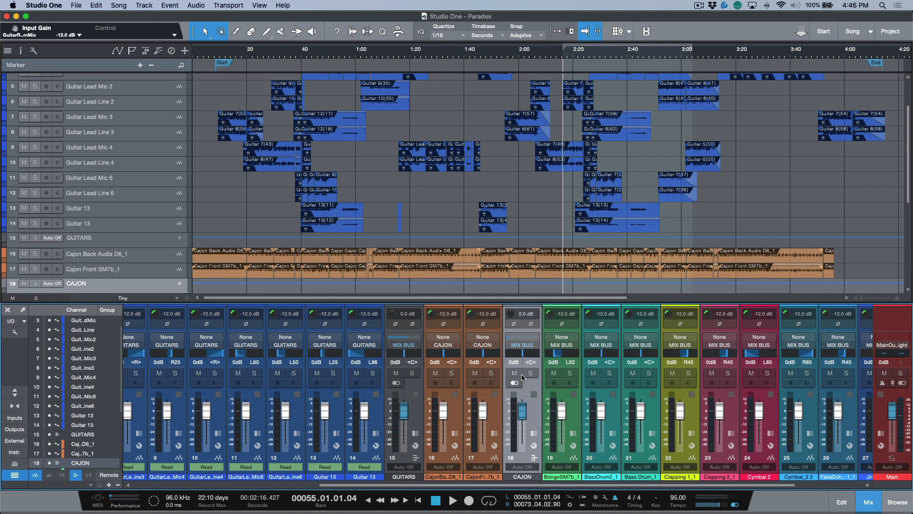
# - Show the inserts and sends of the CAJON bus and hide them again
pyautogui.click(533, 434)
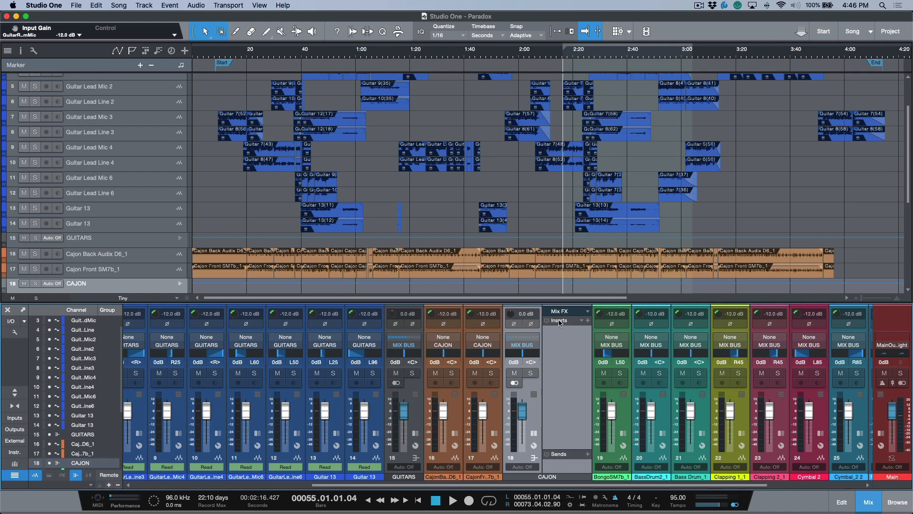
pyautogui.click(534, 433)
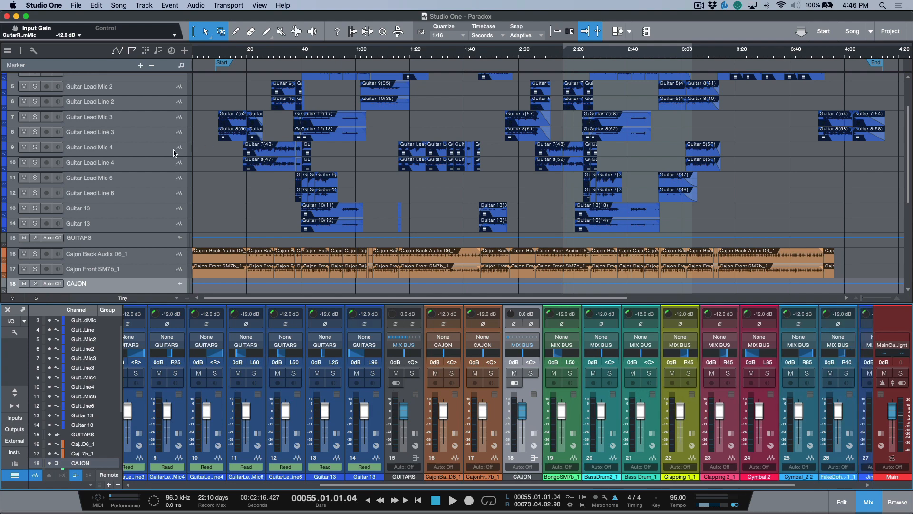
# - Pack all the guitar tracks, from Guitar Rhythm Mic to the last Guitar 13, into a folder
pyautogui.scroll(-10, 220, 191)
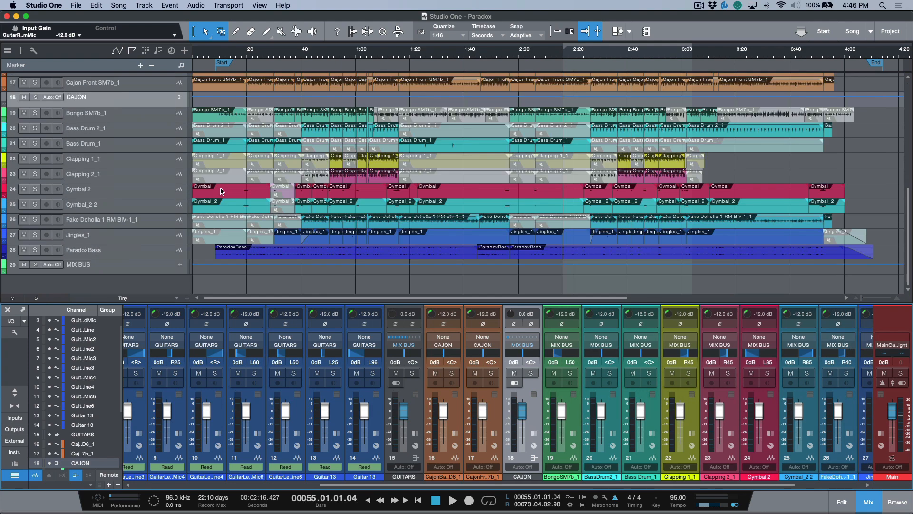
pyautogui.scroll(15, 220, 191)
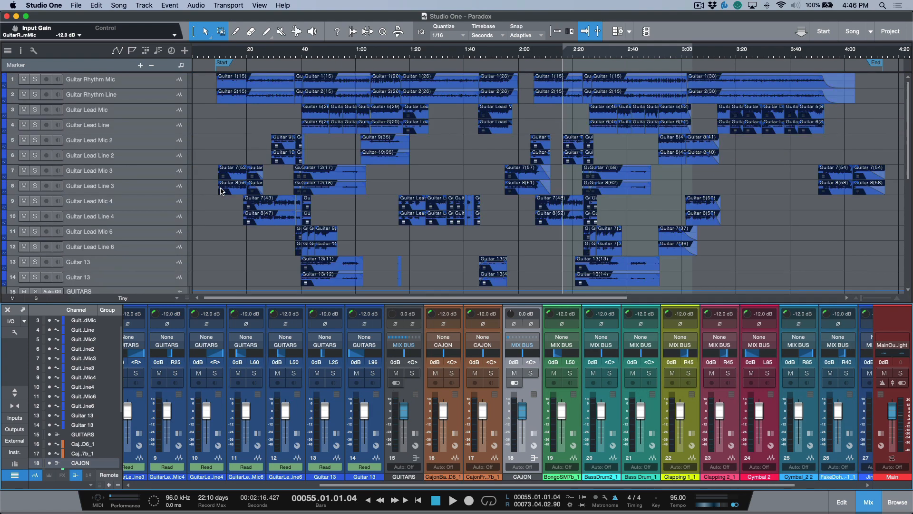
pyautogui.click(162, 84)
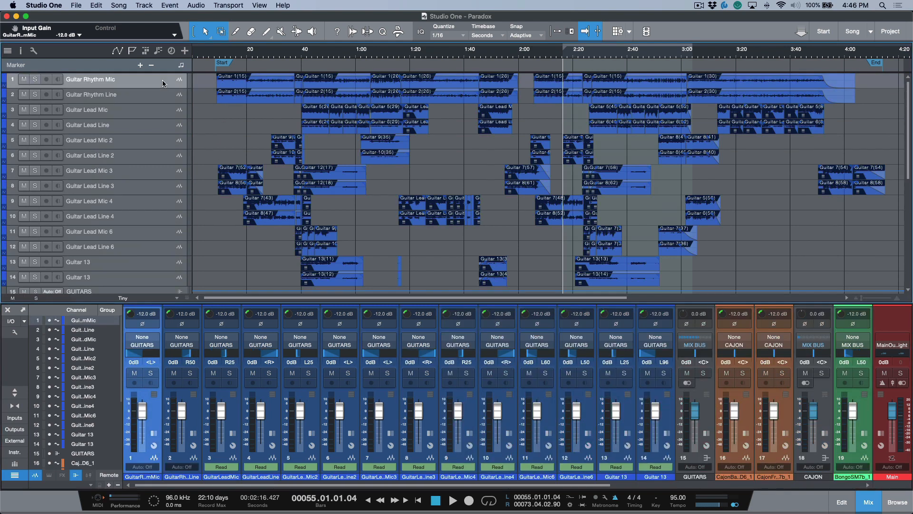
pyautogui.scroll(-12, 163, 83)
pyautogui.scroll(6, 160, 123)
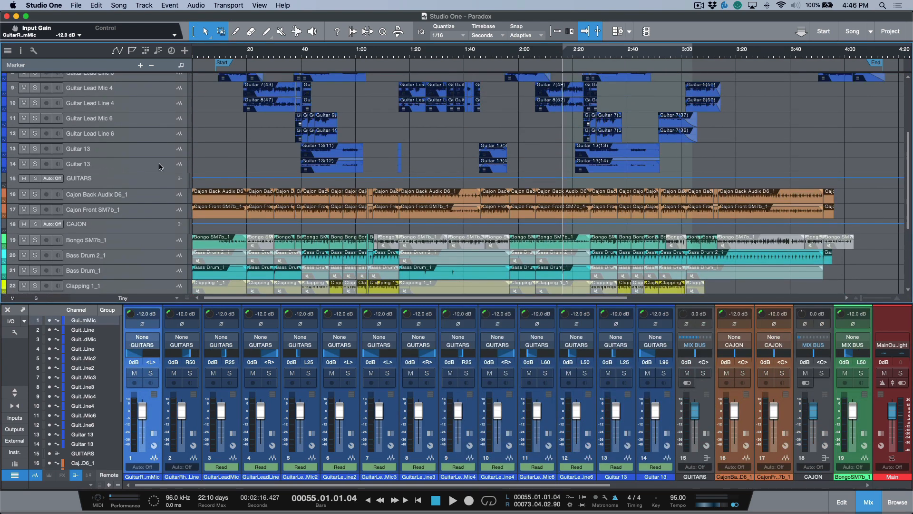
pyautogui.keyDown('shift'); pyautogui.click(159, 164); pyautogui.keyUp('shift')
pyautogui.rightClick(154, 171)
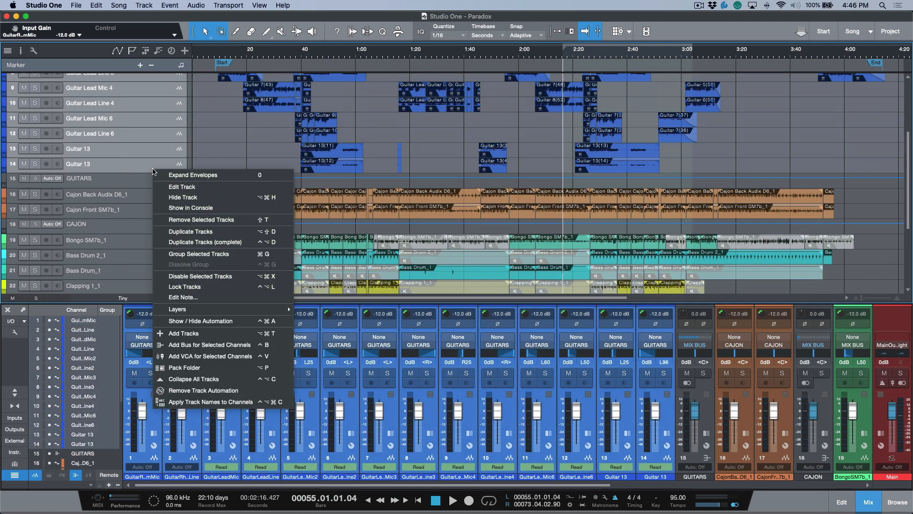
pyautogui.click(195, 368)
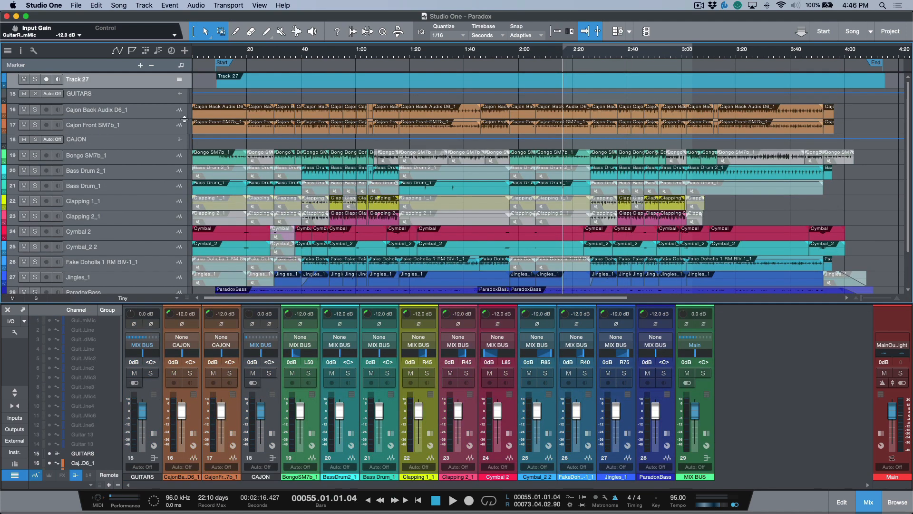
# - Enlarge the guitar folder track and assign it to the GUITARS bus
pyautogui.moveTo(155, 89); pyautogui.dragTo(154, 109)
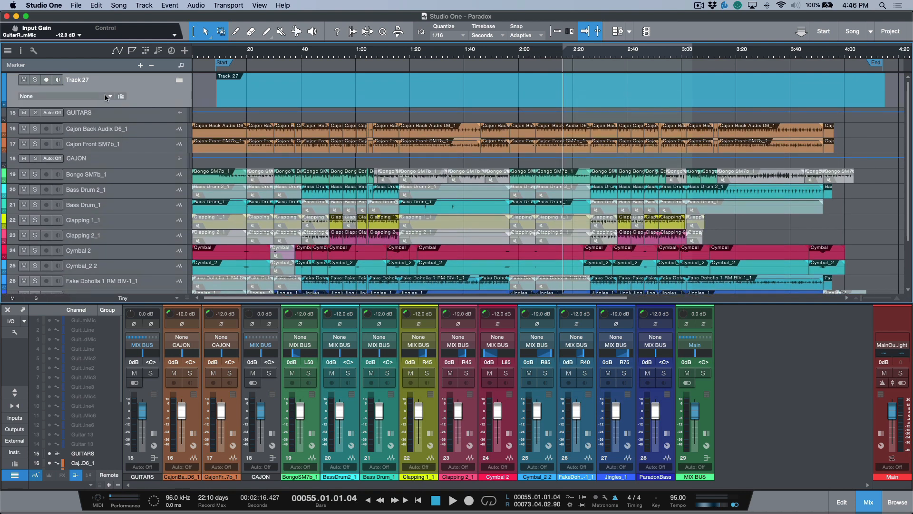
pyautogui.click(109, 96)
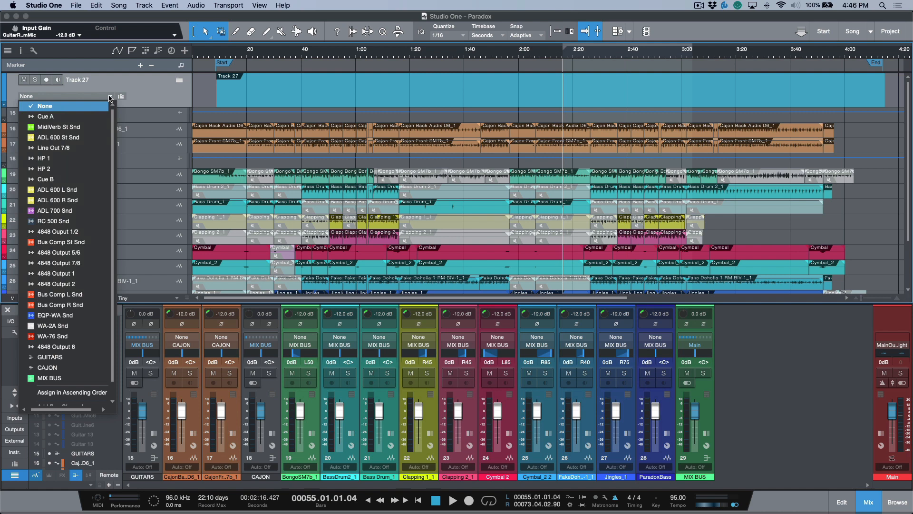
pyautogui.click(67, 357)
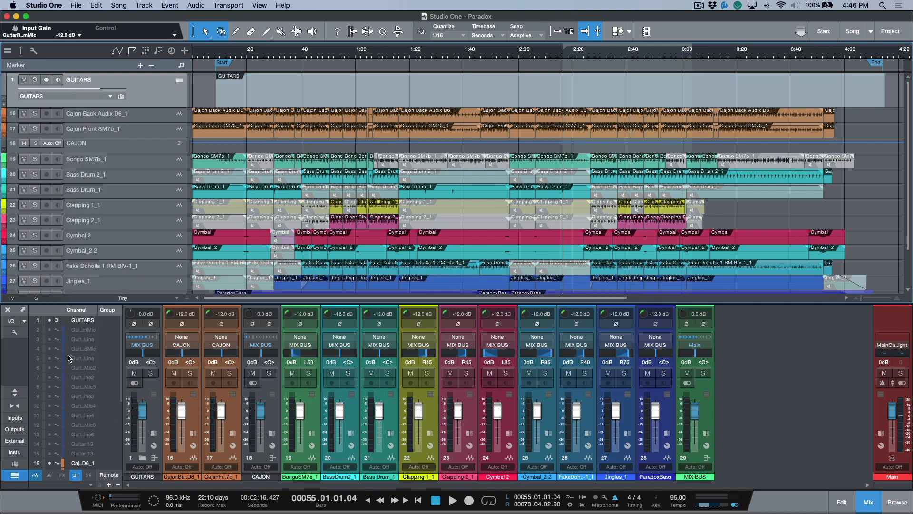
# - Pack the Cajon Back Audix D6_1 and Cajon Front SM7b_1 tracks into a folder
pyautogui.click(163, 119)
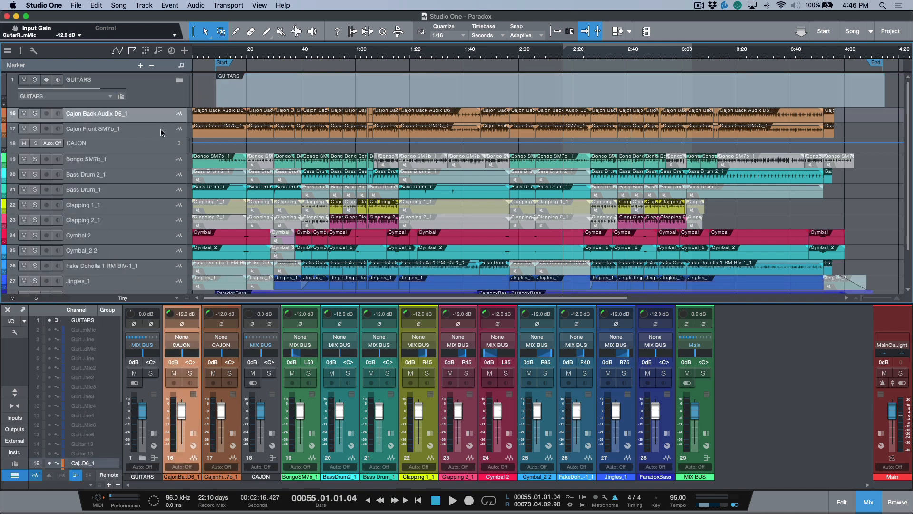
pyautogui.keyDown('shift'); pyautogui.click(161, 131); pyautogui.keyUp('shift')
pyautogui.rightClick(160, 132)
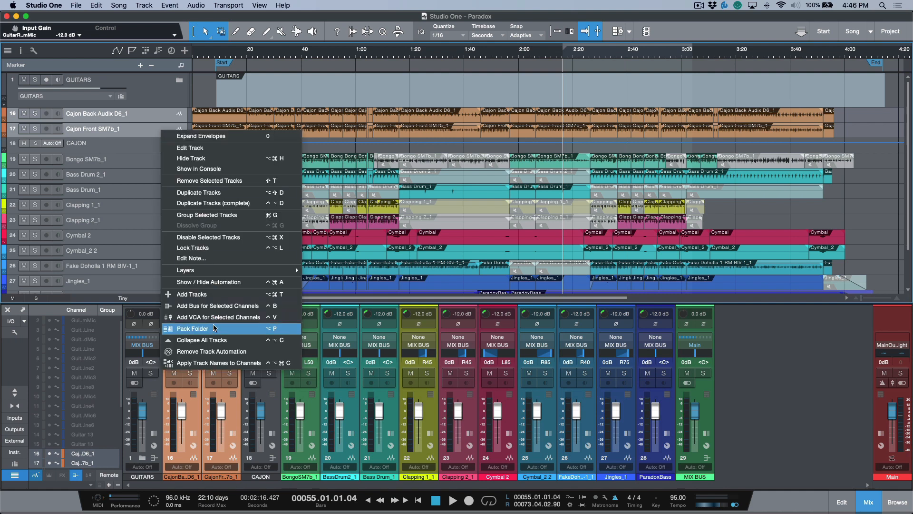
pyautogui.click(195, 328)
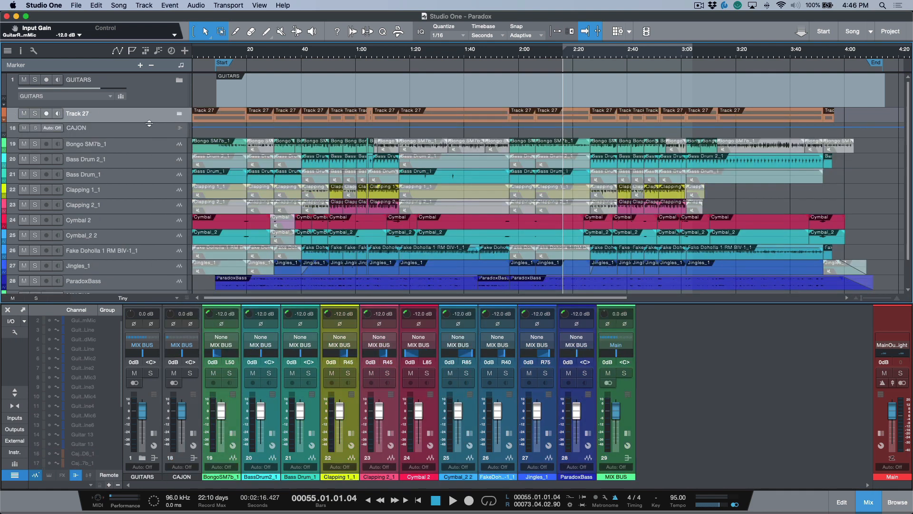
# - Enlarge the Cajon folder track and assign it to the CAJON bus
pyautogui.moveTo(149, 124); pyautogui.dragTo(148, 146)
pyautogui.click(108, 131)
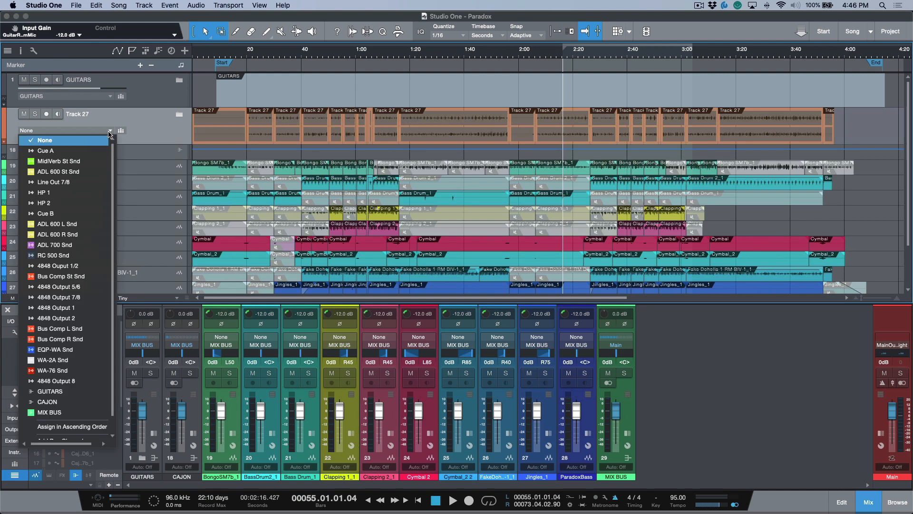
pyautogui.click(47, 402)
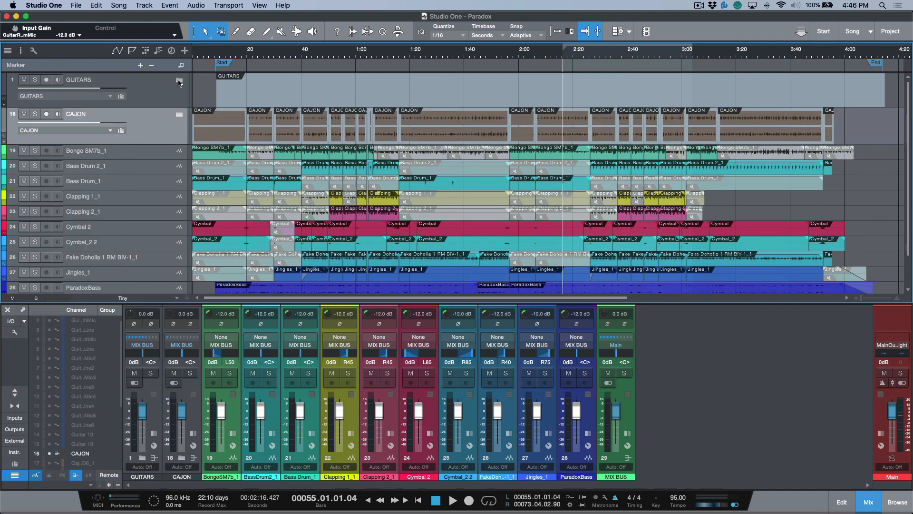
# - Review the console's folder visibility options and toggle the GUITARS folder open and closed to check how its channels show and hide
pyautogui.click(13, 332)
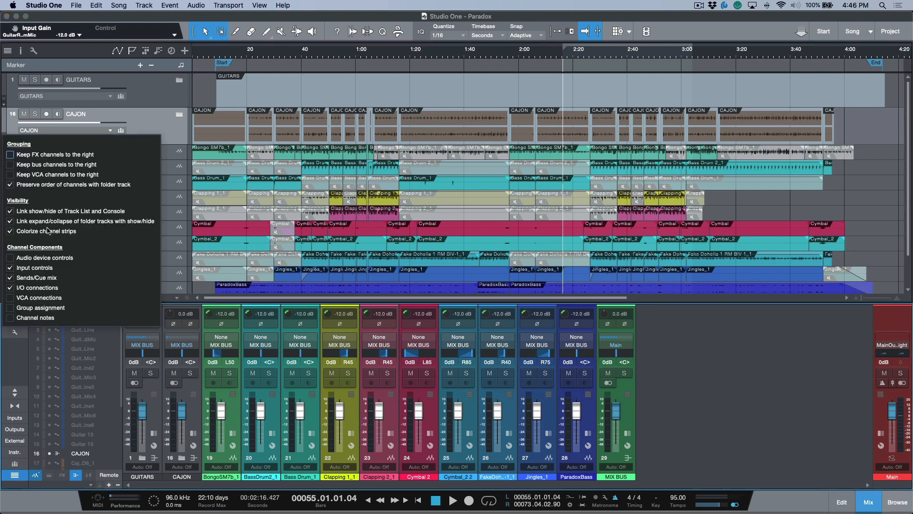
pyautogui.click(20, 336)
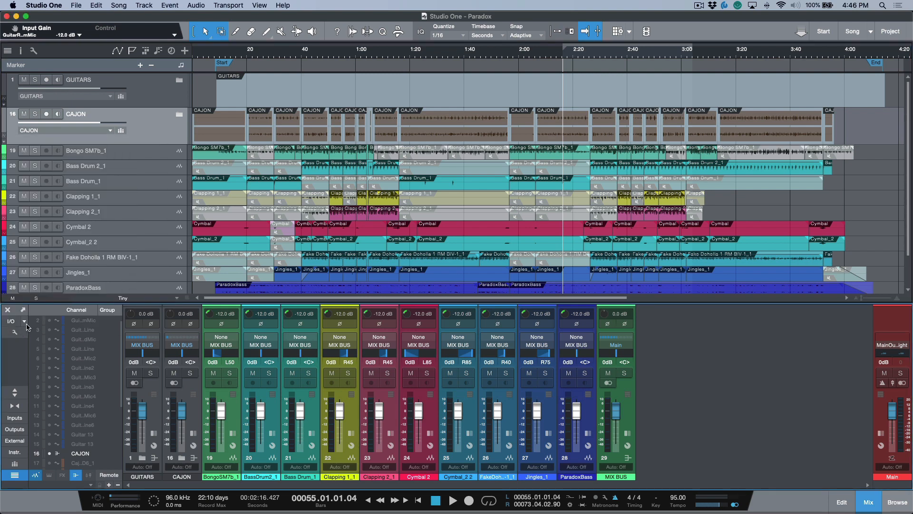
pyautogui.click(180, 81)
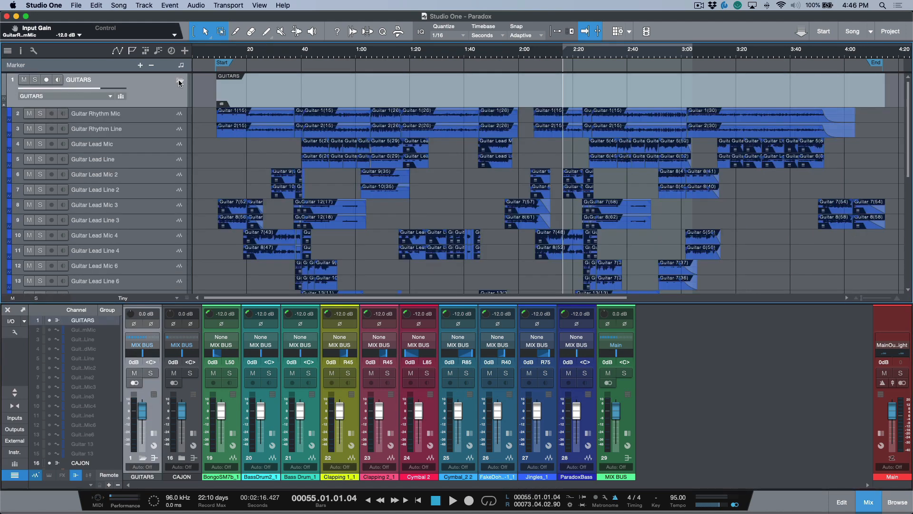
pyautogui.click(179, 80)
pyautogui.click(179, 81)
pyautogui.click(179, 81)
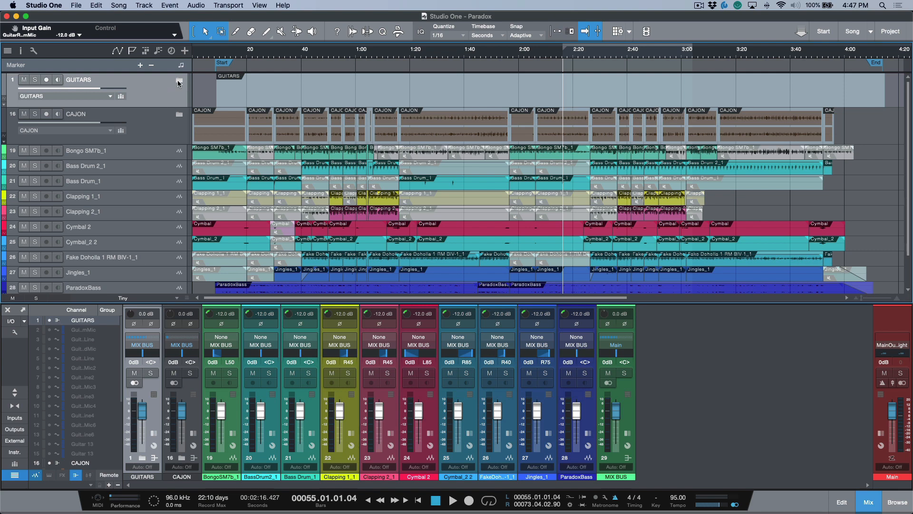
# - Color the GUITARS folder and its bus the same blue as the guitar tracks, and collapse the folder
pyautogui.click(179, 80)
pyautogui.click(13, 110)
pyautogui.click(9, 114)
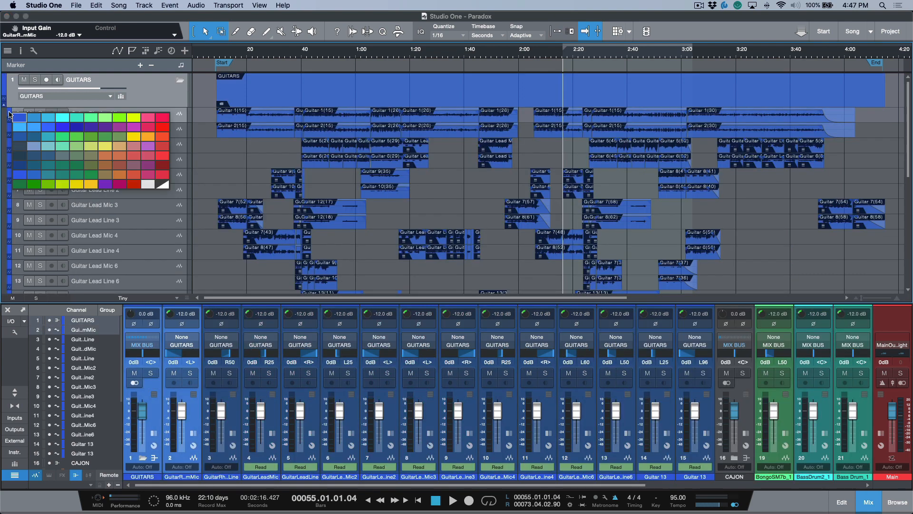
pyautogui.click(20, 118)
pyautogui.click(176, 79)
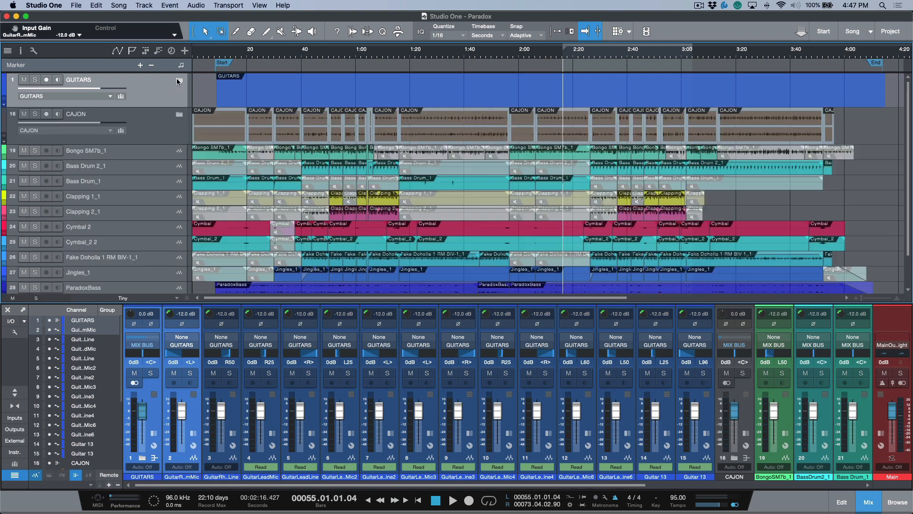
# - Expand the CAJON folder and review the Advanced editing preferences for folder track color, then close them
pyautogui.click(161, 128)
pyautogui.click(180, 115)
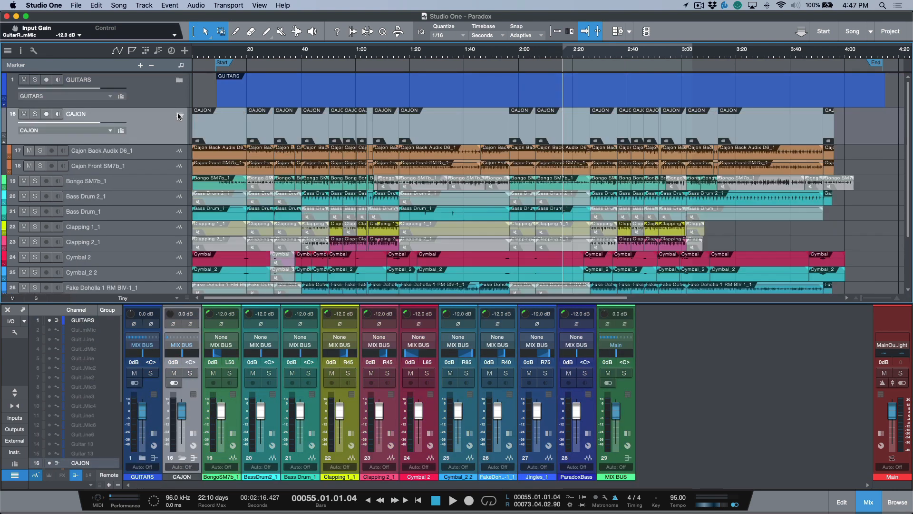
pyautogui.click(125, 156)
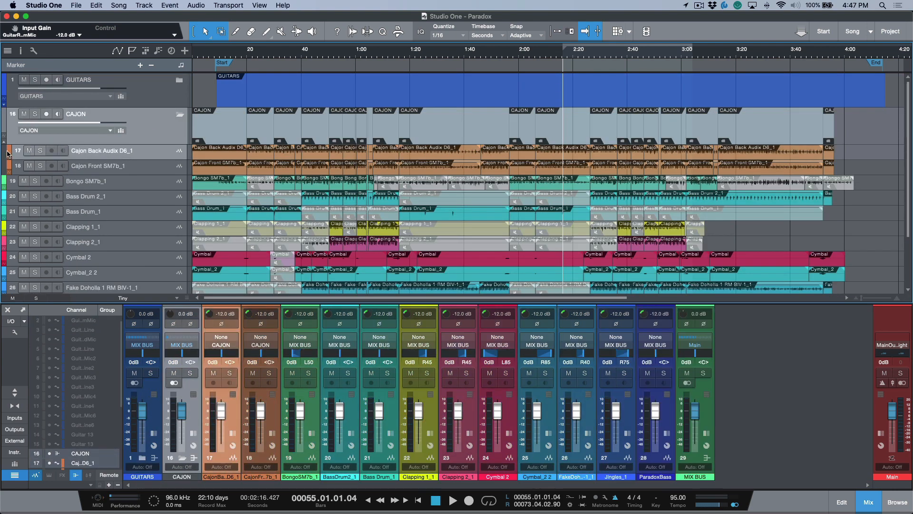
pyautogui.press('super+comma')
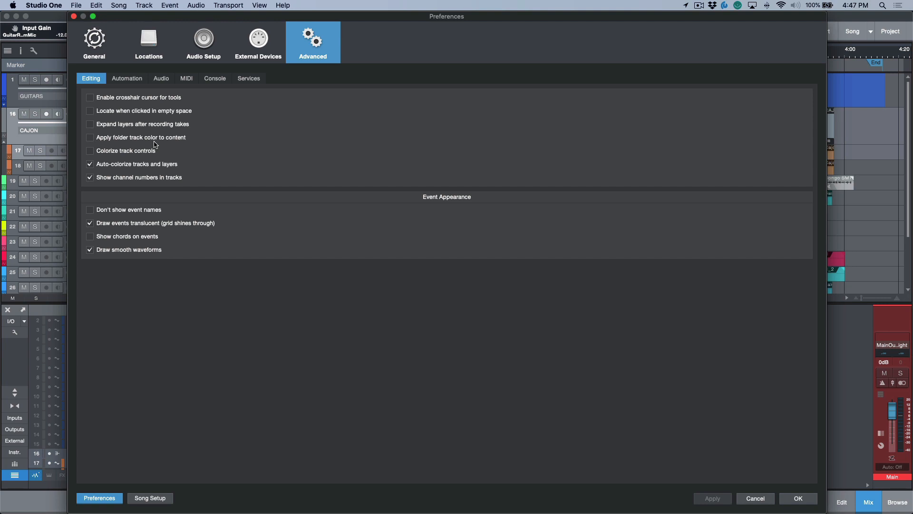
pyautogui.click(815, 503)
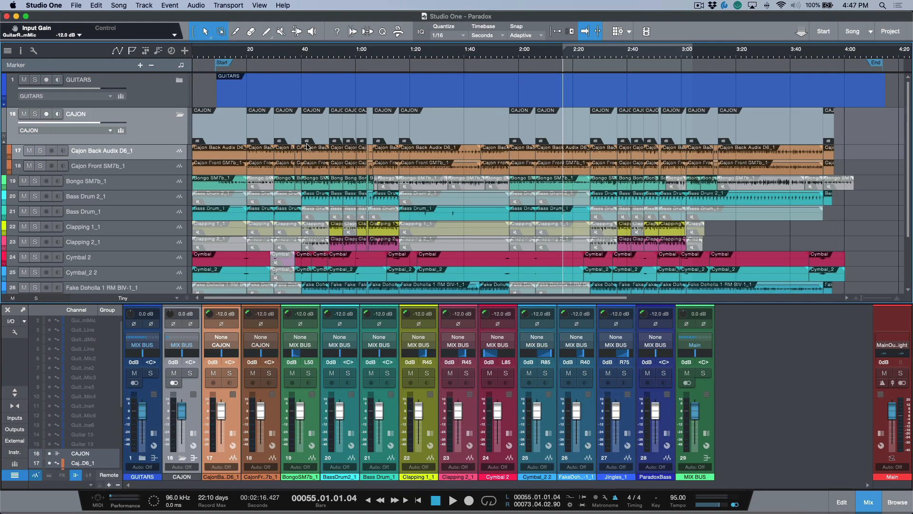
# - Color the CAJON folder and its bus the same orange as the cajon tracks, and collapse the folder
pyautogui.click(9, 148)
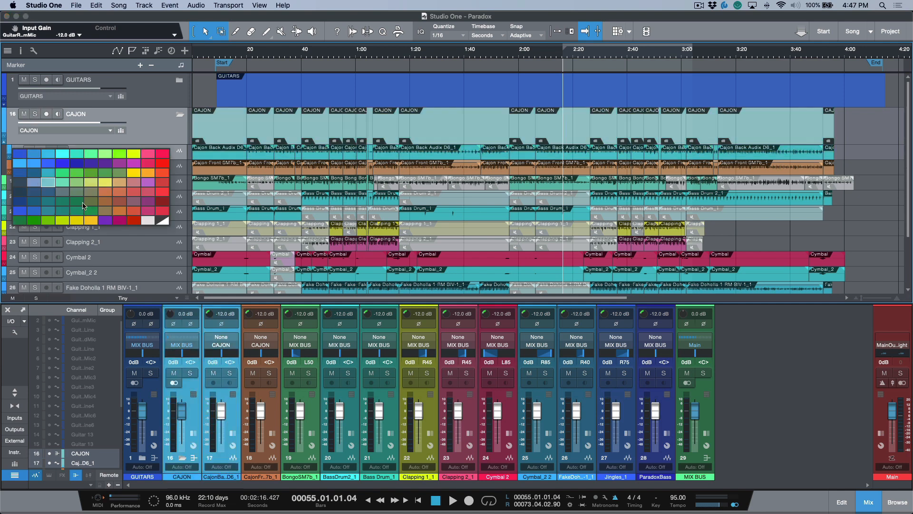
pyautogui.click(102, 192)
pyautogui.click(180, 114)
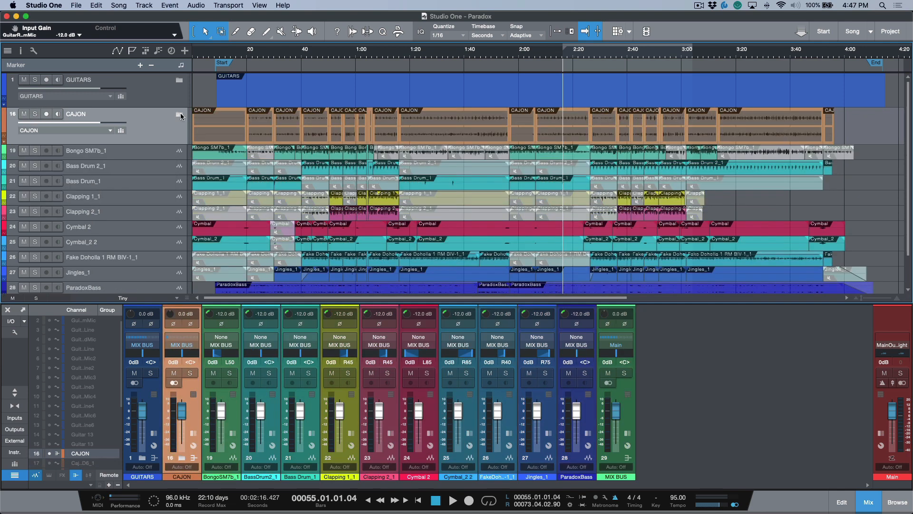
# - Toggle the GUITARS folder open and closed to check how its channels show and hide in the console
pyautogui.click(179, 81)
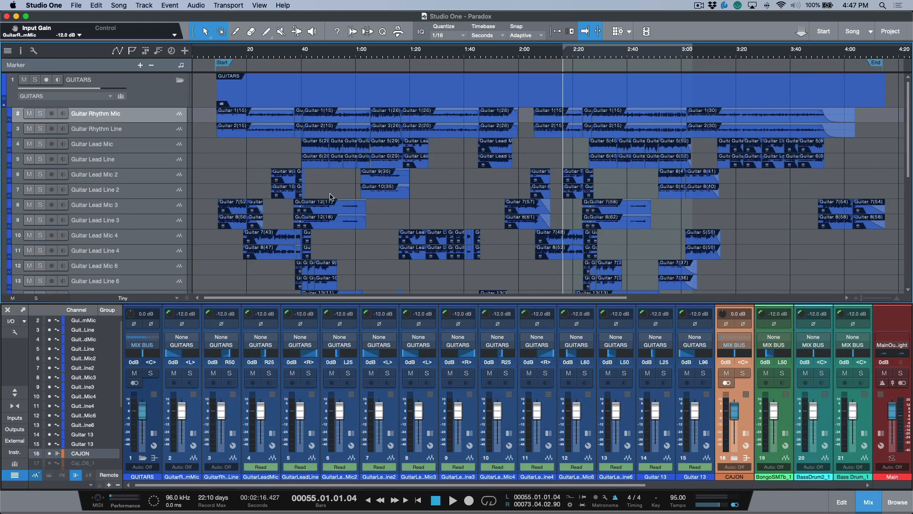
pyautogui.click(179, 80)
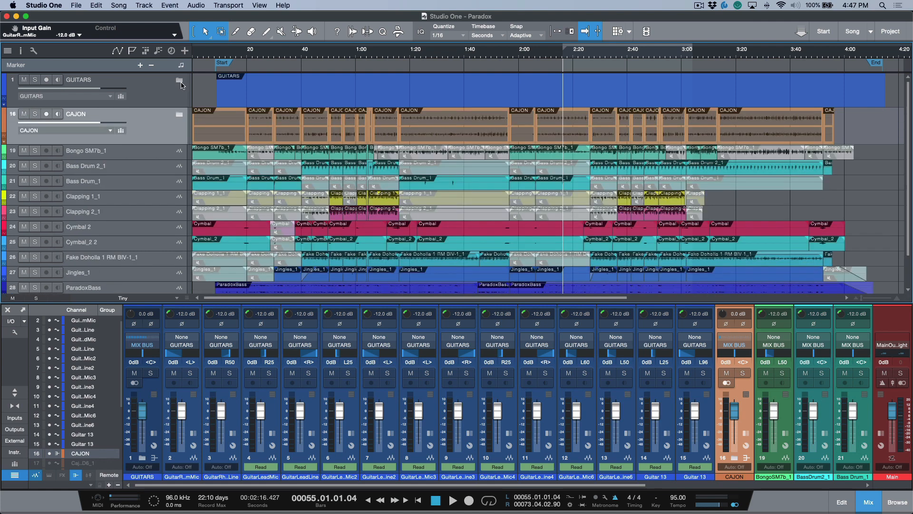
pyautogui.click(164, 93)
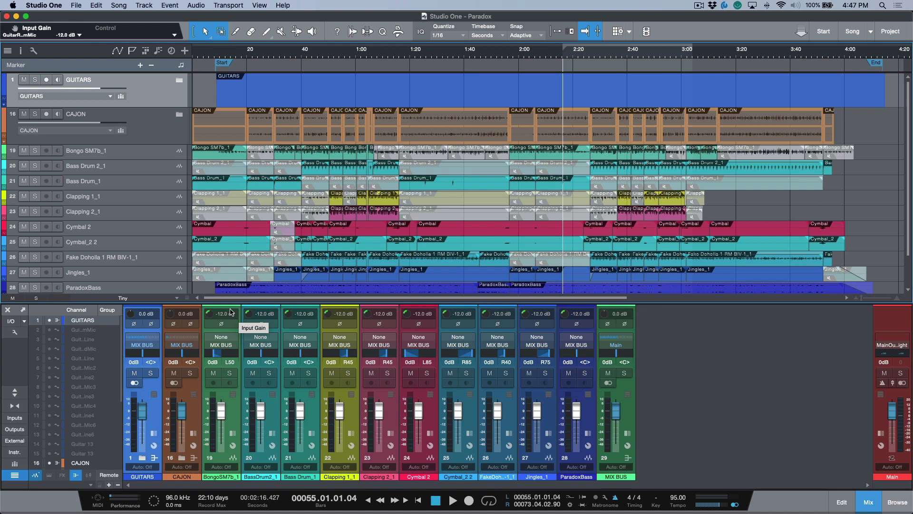
pyautogui.click(179, 82)
pyautogui.click(180, 82)
# - Narrow the track list column, and toggle the GUITARS and CAJON folders open and closed in turn
pyautogui.moveTo(190, 122); pyautogui.dragTo(165, 133)
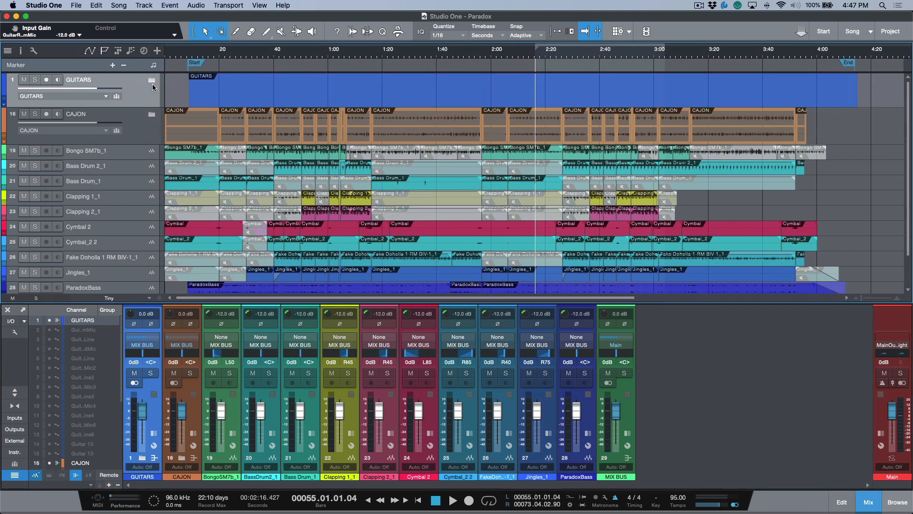
pyautogui.click(152, 81)
pyautogui.click(152, 82)
pyautogui.click(152, 115)
pyautogui.click(153, 116)
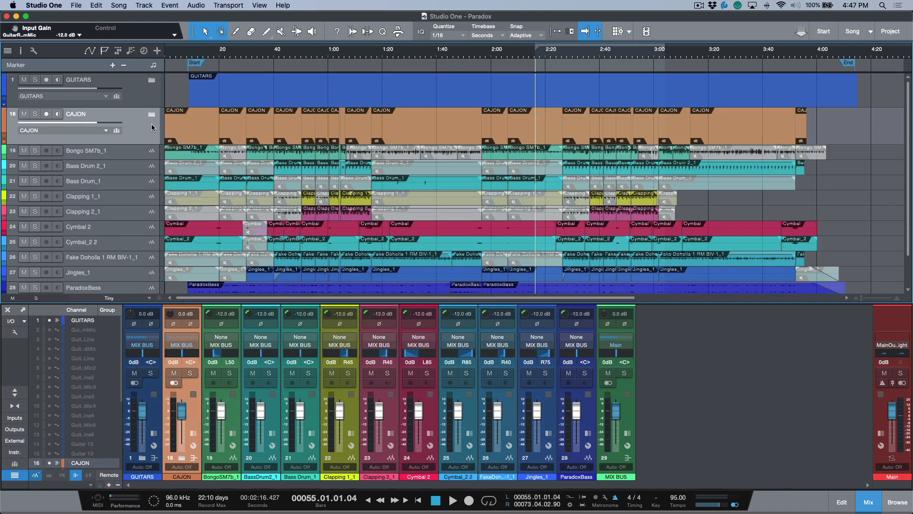
pyautogui.click(152, 116)
# - Select the GUITARS and CAJON folders together and toggle both open and closed, leaving them expanded
pyautogui.keyDown('shift'); pyautogui.click(149, 97); pyautogui.keyUp('shift')
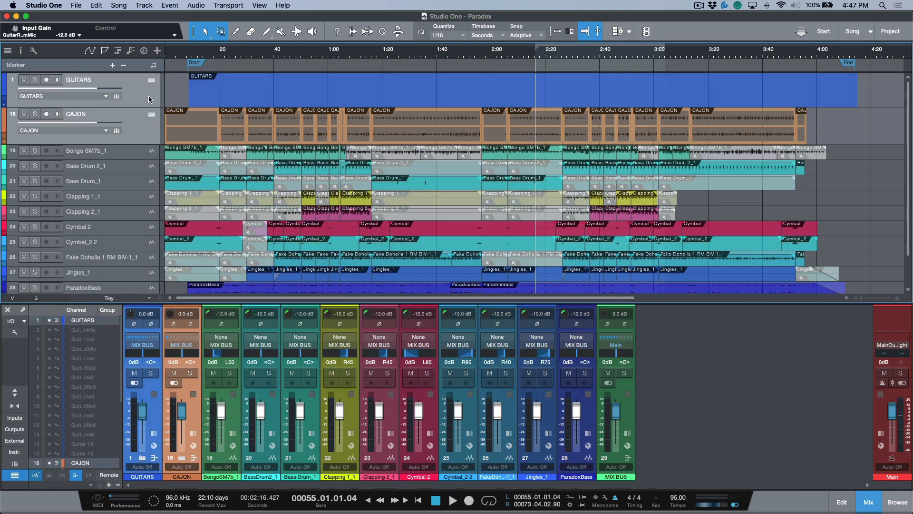
pyautogui.press('Right')
pyautogui.press('Left')
pyautogui.press('Right')
pyautogui.press('Left')
pyautogui.press('Right')
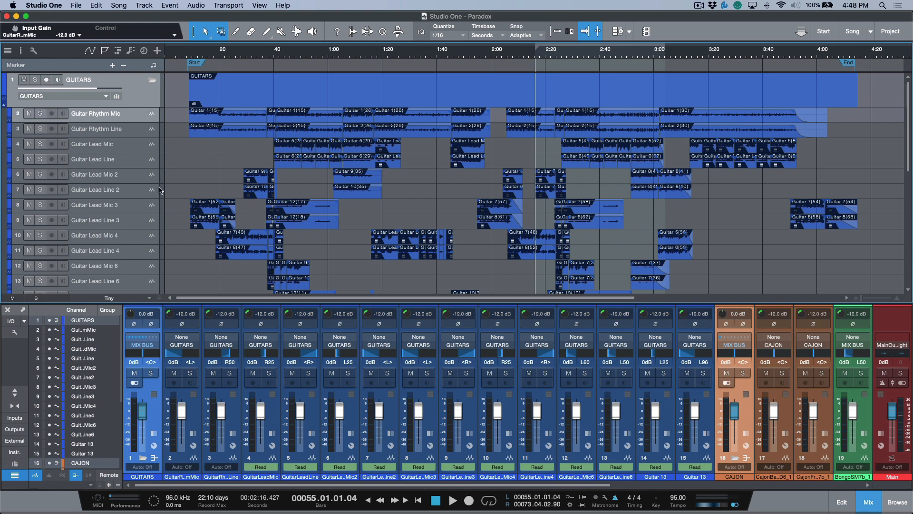
# - Narrow the track list further and rename the two cajon tracks as Cajon Rear and Cajon Frnt
pyautogui.scroll(-5, 150, 190)
pyautogui.scroll(-2, 158, 191)
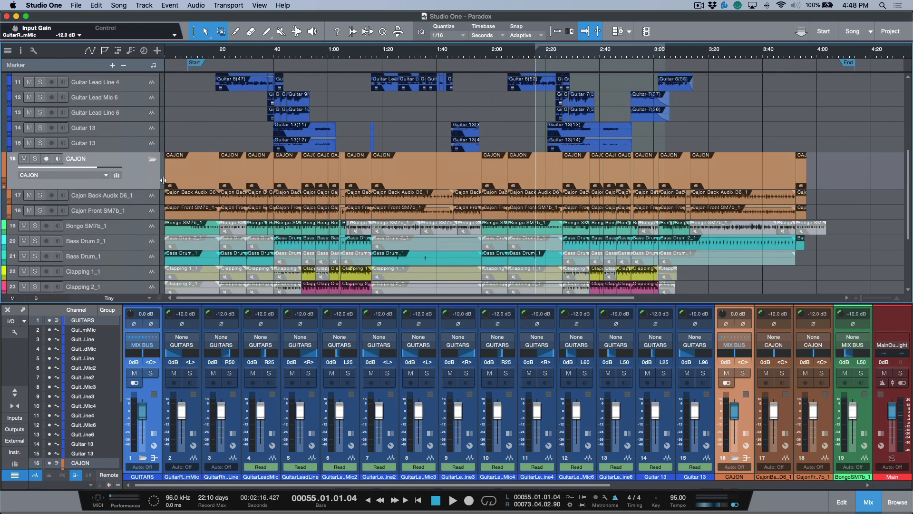
pyautogui.moveTo(162, 185); pyautogui.dragTo(151, 185)
pyautogui.click(119, 200)
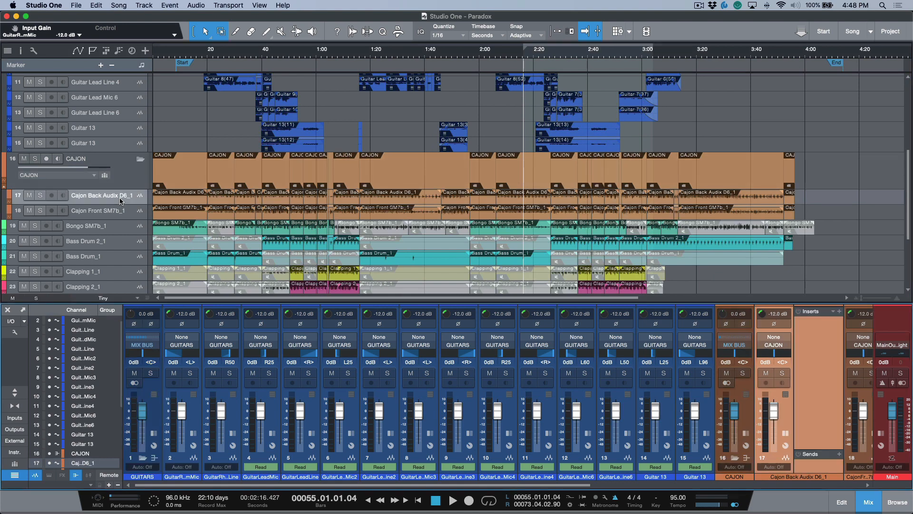
pyautogui.doubleClick(120, 200)
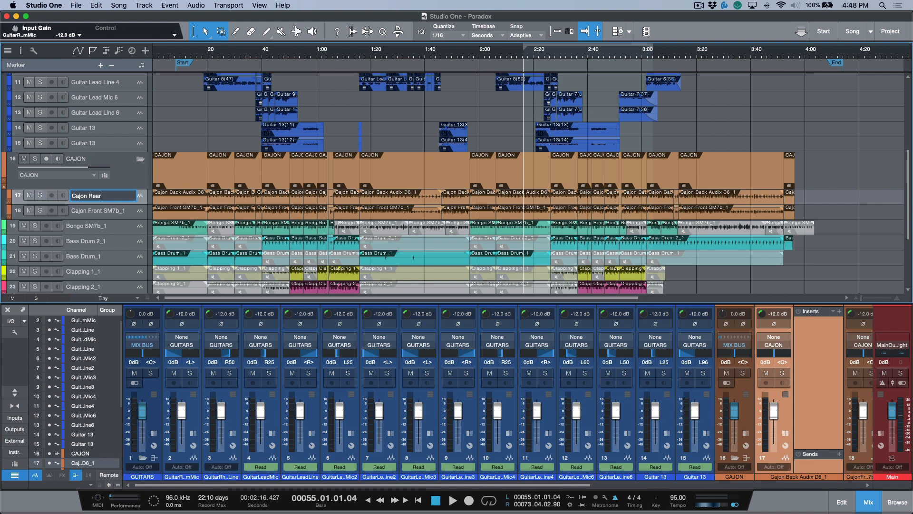
pyautogui.press('Tab')
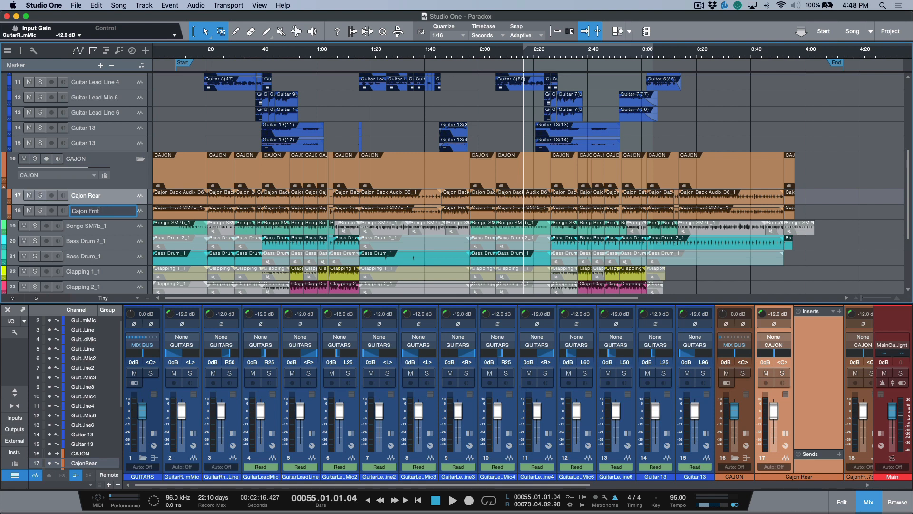
pyautogui.write('Cajon Frnt')
pyautogui.press('Return')
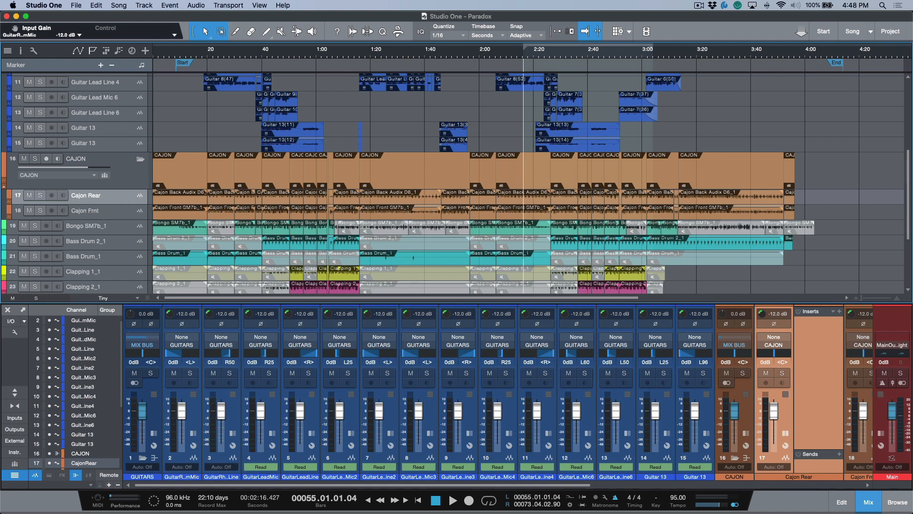
# - Rename the Bongo SM7b_1 track as Bongo and both bass drum tracks as Bass Drum, keeping the Clapping 1_1 name
pyautogui.doubleClick(105, 225)
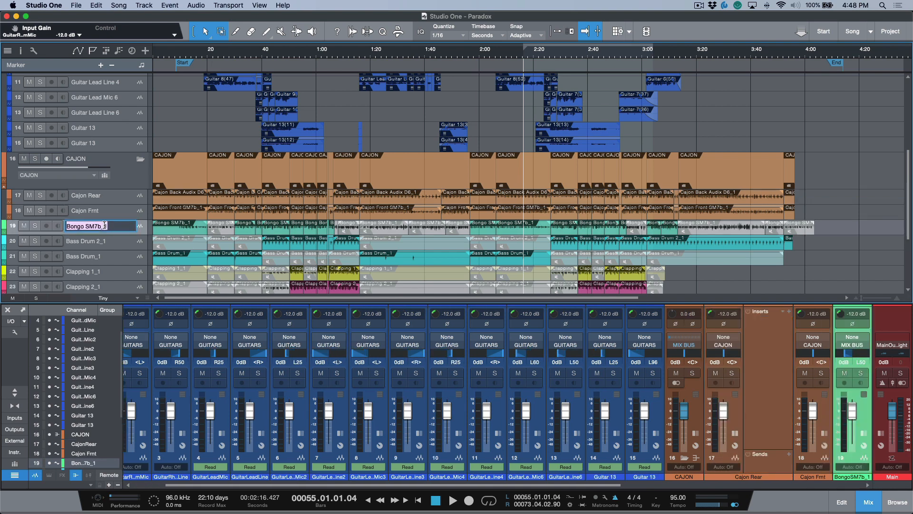
pyautogui.press('Right')
pyautogui.press('Tab')
pyautogui.press('Right')
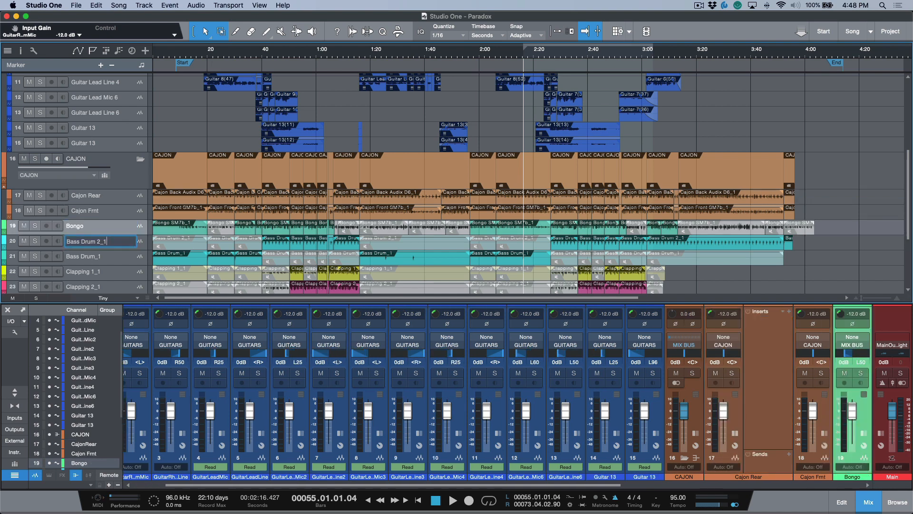
pyautogui.press('Tab')
pyautogui.press('Right')
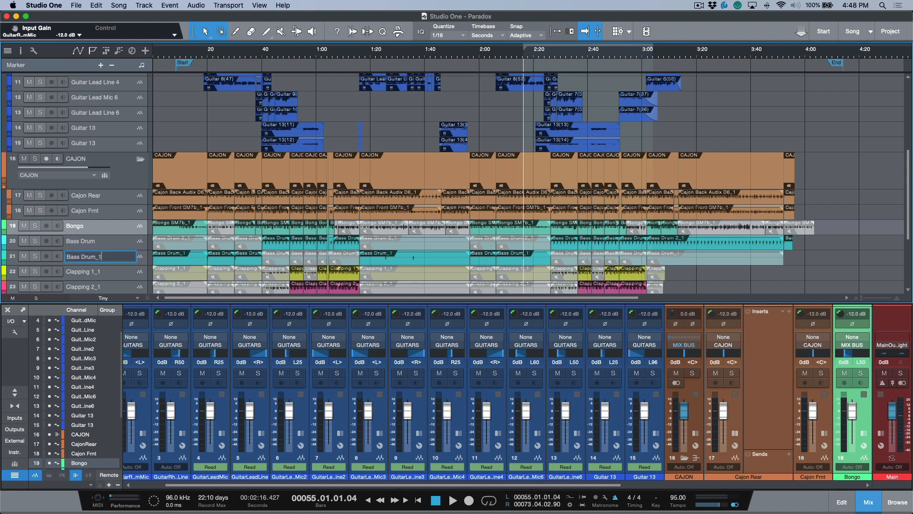
pyautogui.press('Tab')
pyautogui.press('Right')
pyautogui.press('BackSpace')
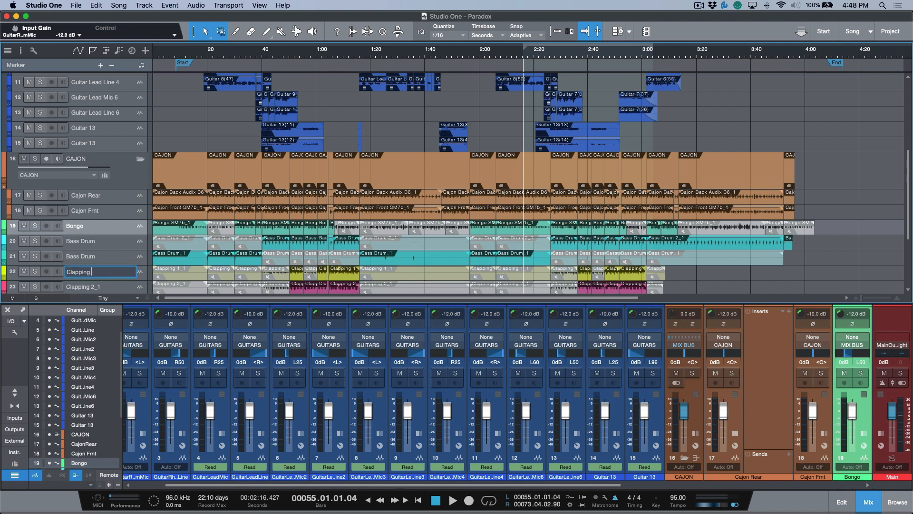
pyautogui.press('super+z')
pyautogui.press('Return')
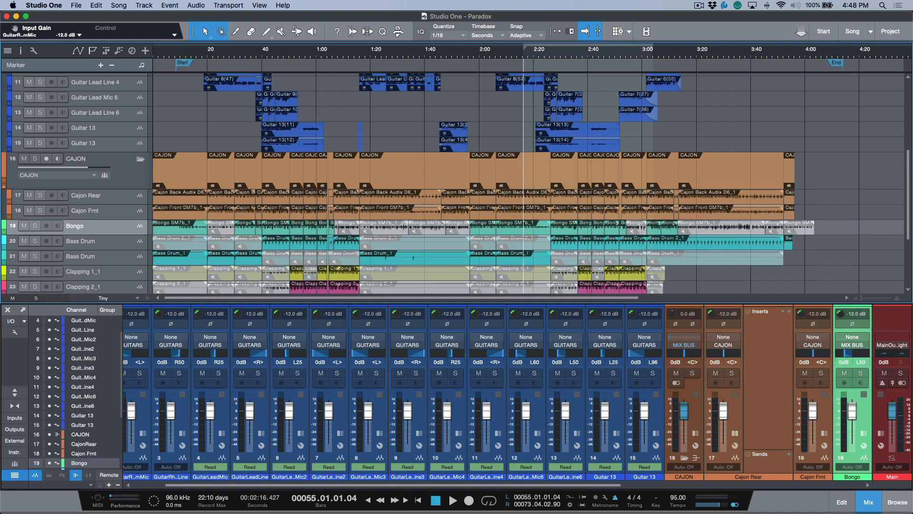
# - Collapse the CAJON and GUITARS folders
pyautogui.click(141, 160)
pyautogui.scroll(6, 145, 124)
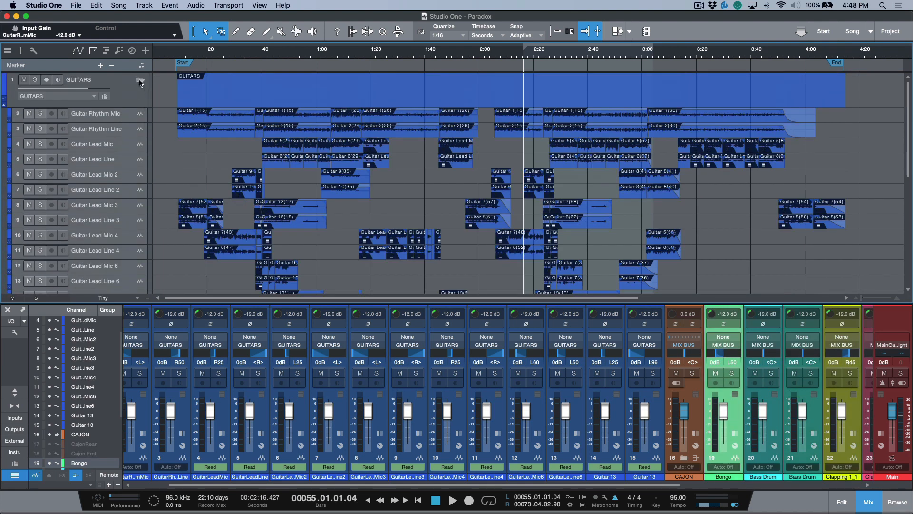
pyautogui.click(140, 80)
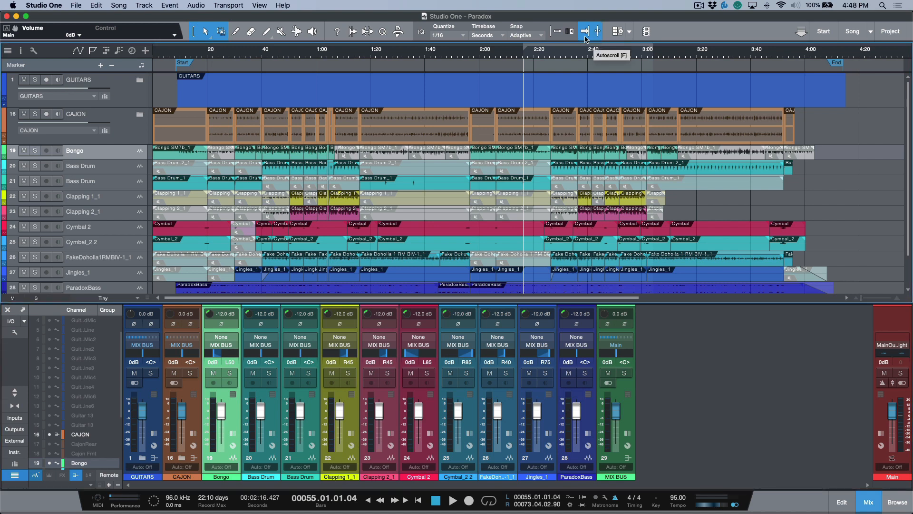
pyautogui.click(557, 37)
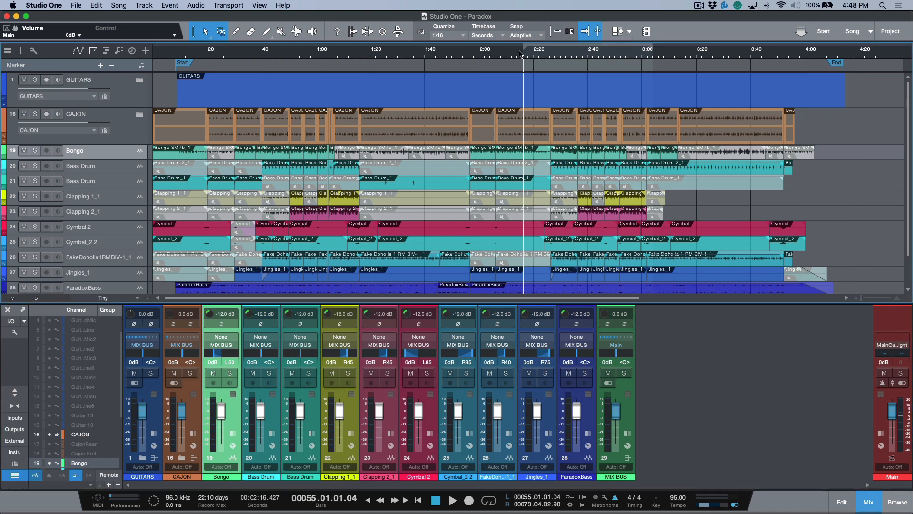
pyautogui.click(500, 35)
pyautogui.click(513, 20)
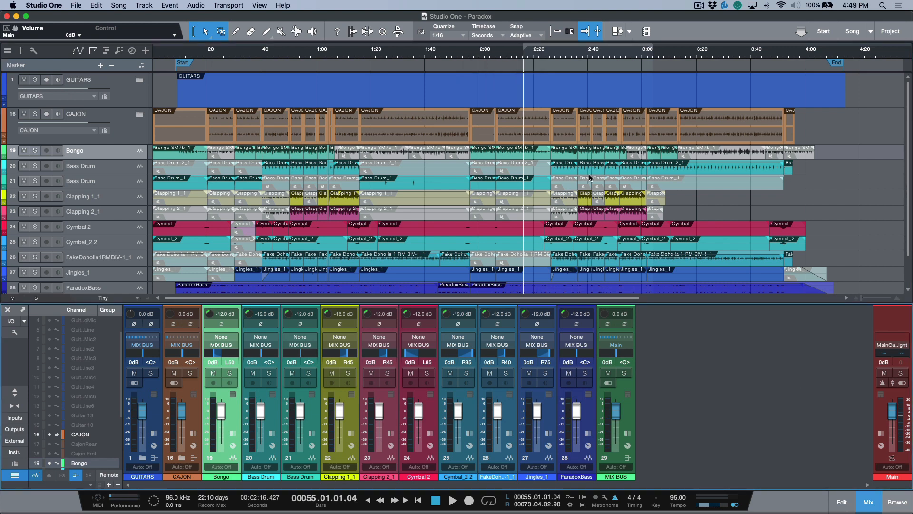
# - Turn on the metronome click for the Main output channel and play short passages of the song to listen for it
pyautogui.click(883, 383)
pyautogui.press('space')
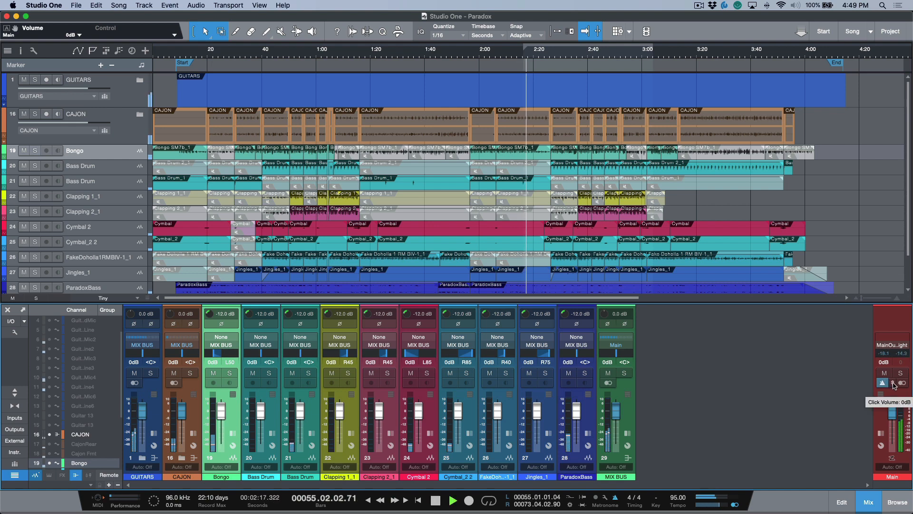
pyautogui.press('space')
pyautogui.moveTo(896, 386); pyautogui.dragTo(888, 482)
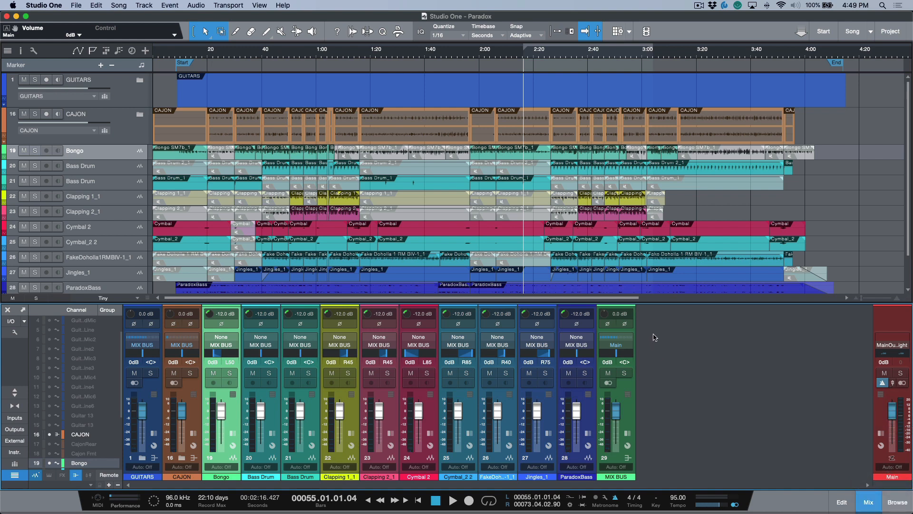
pyautogui.press('space')
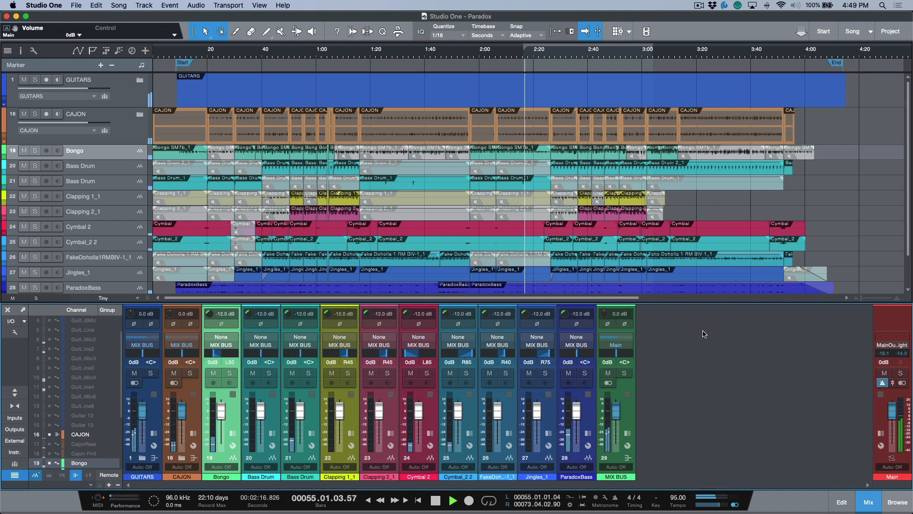
pyautogui.press('space')
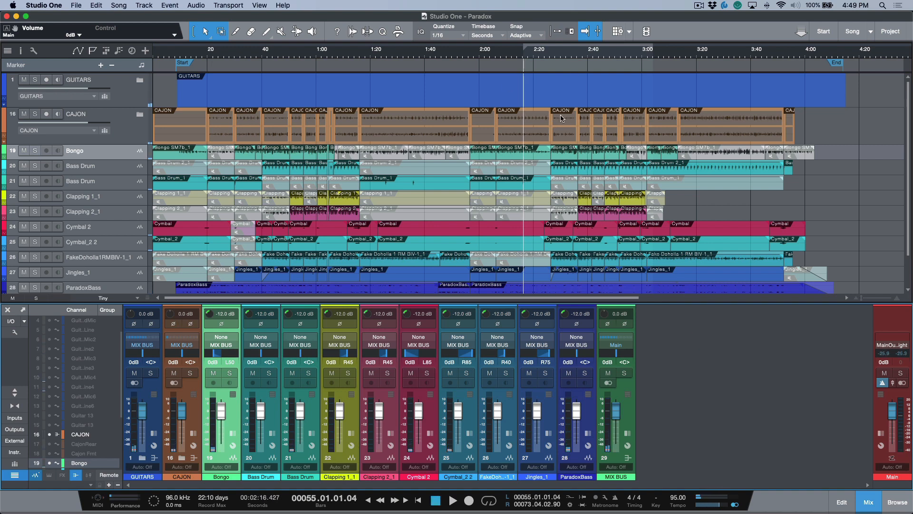
# - Set the timebase to Bars, and hide and show the console's channel list
pyautogui.click(493, 35)
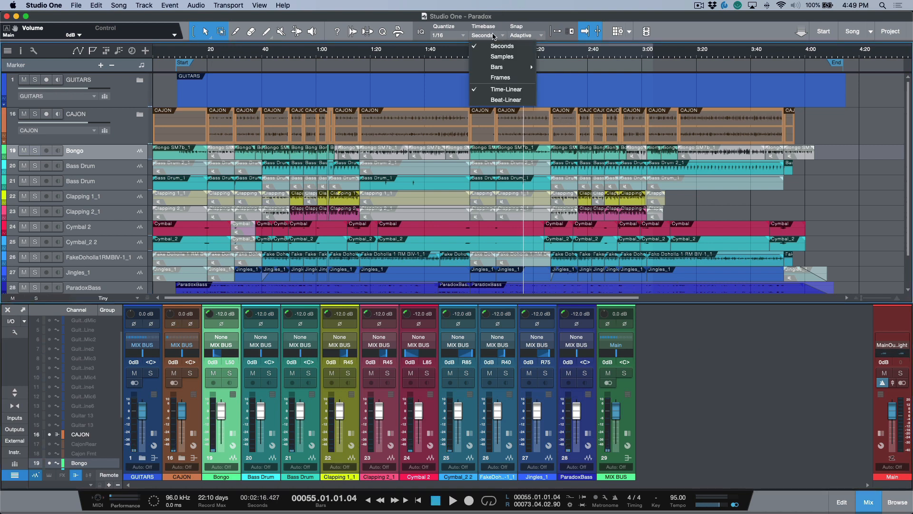
pyautogui.click(497, 67)
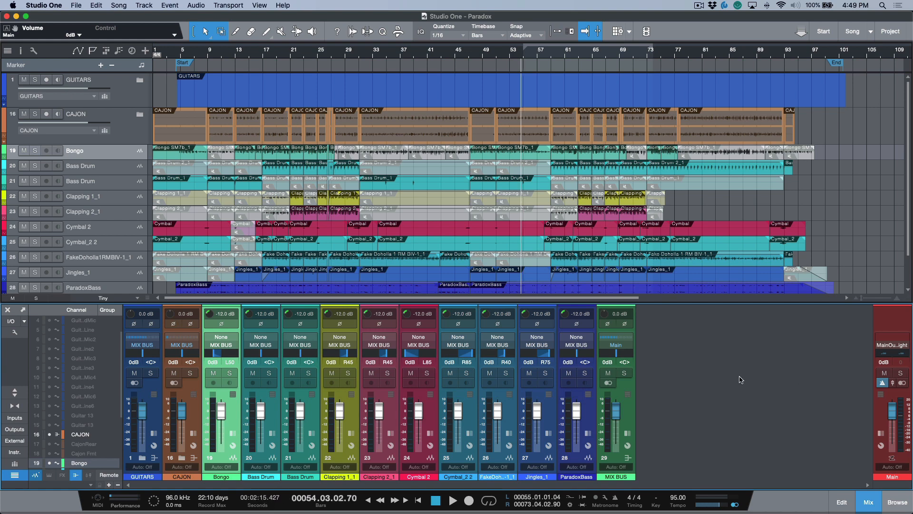
pyautogui.click(16, 475)
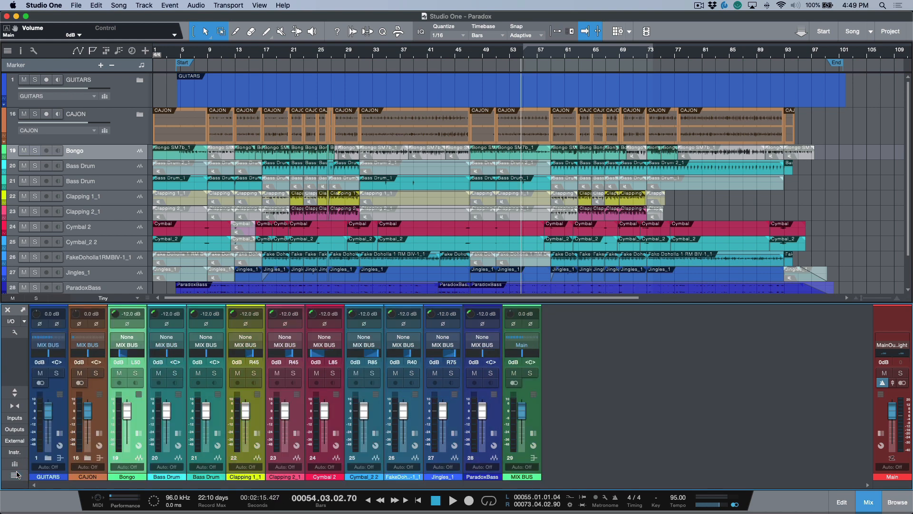
pyautogui.click(16, 475)
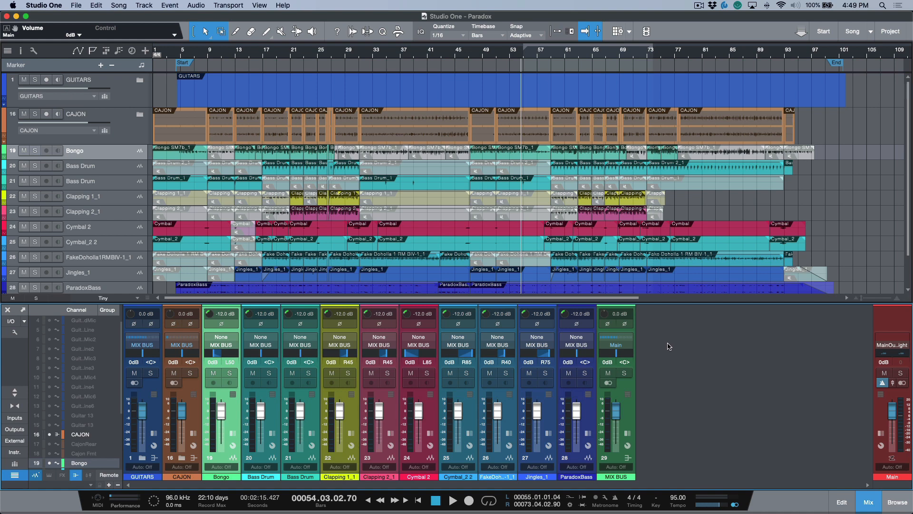
# - Hide the console and expand the GUITARS and CAJON folders to list their tracks
pyautogui.press('F3')
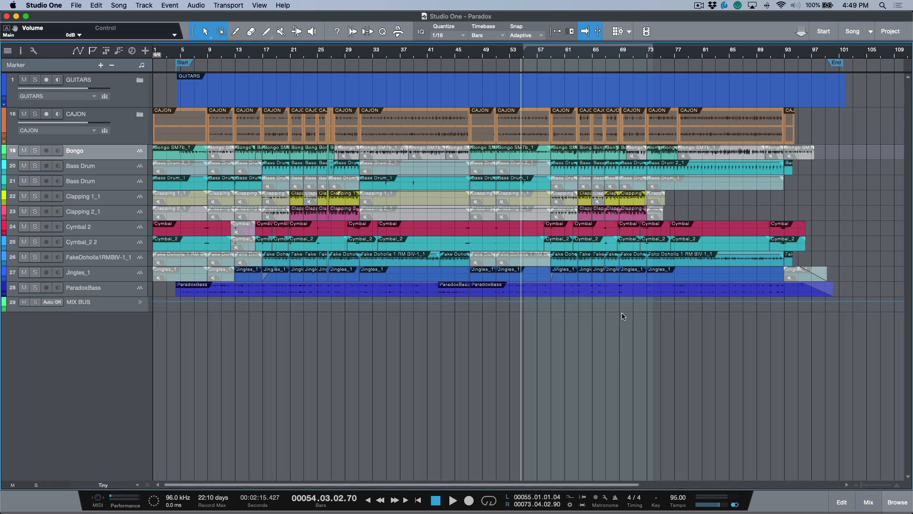
pyautogui.click(140, 81)
pyautogui.click(140, 115)
pyautogui.hotkey('shift', 'f')
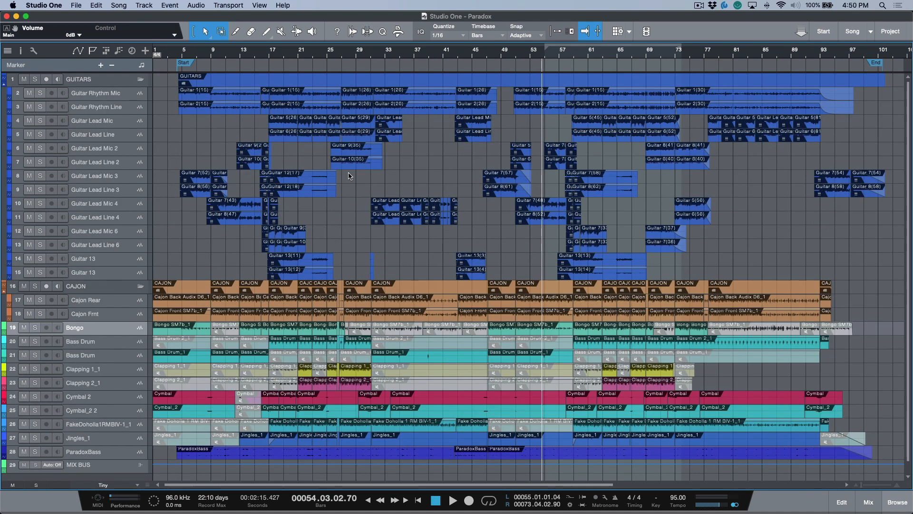
# - Select all events on the guitar and cajon tracks and enable Time Lock for them
pyautogui.moveTo(162, 102); pyautogui.dragTo(898, 313)
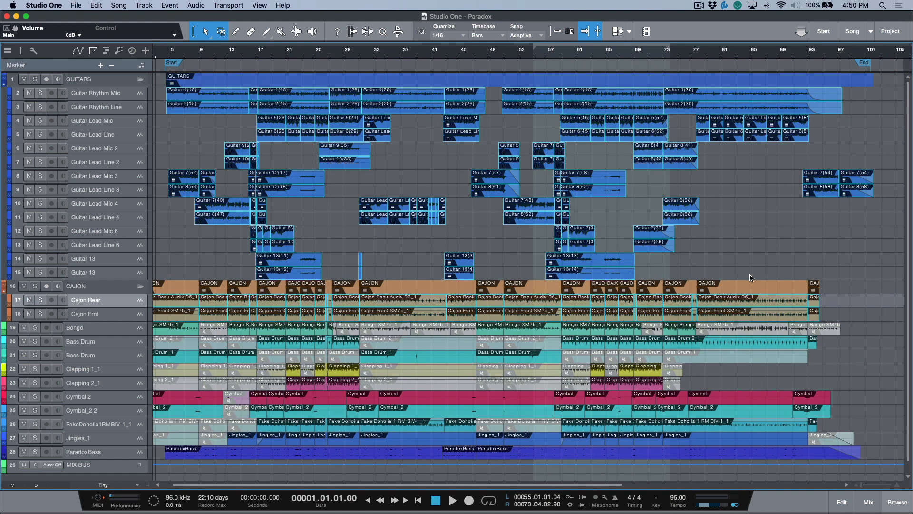
pyautogui.rightClick(611, 260)
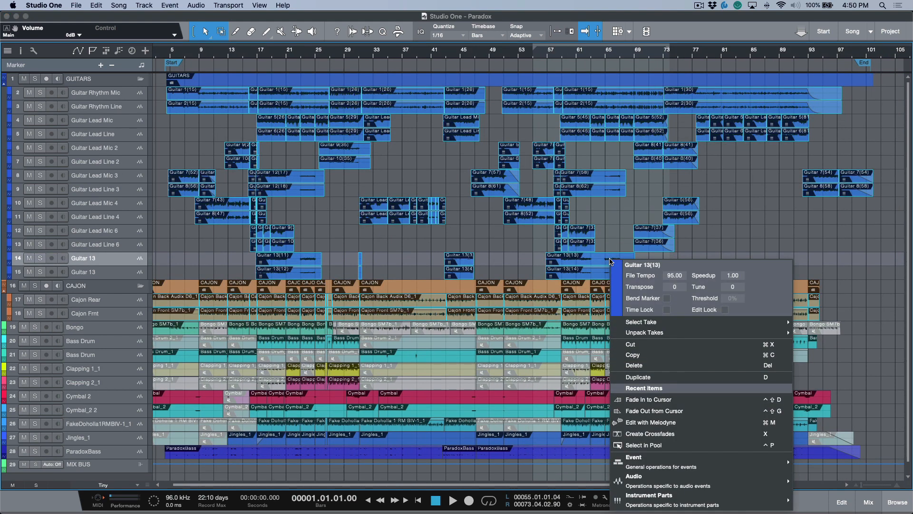
pyautogui.click(667, 311)
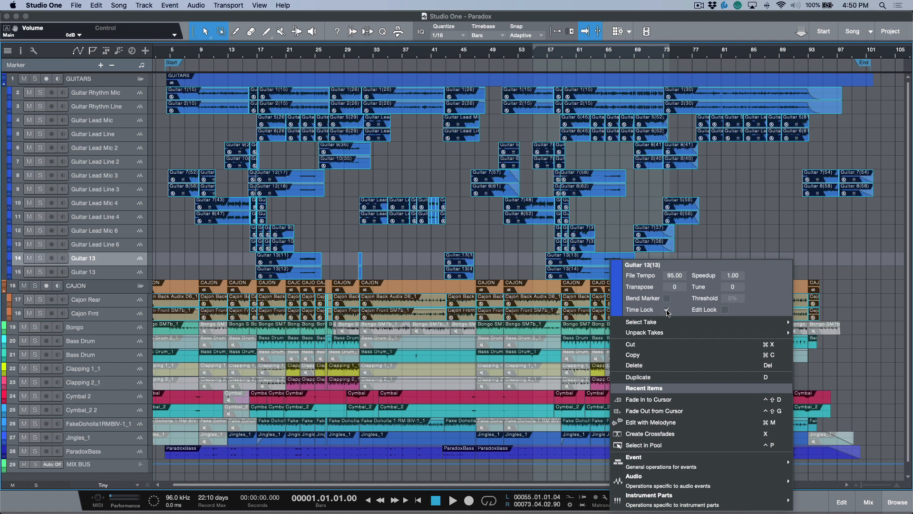
pyautogui.click(736, 200)
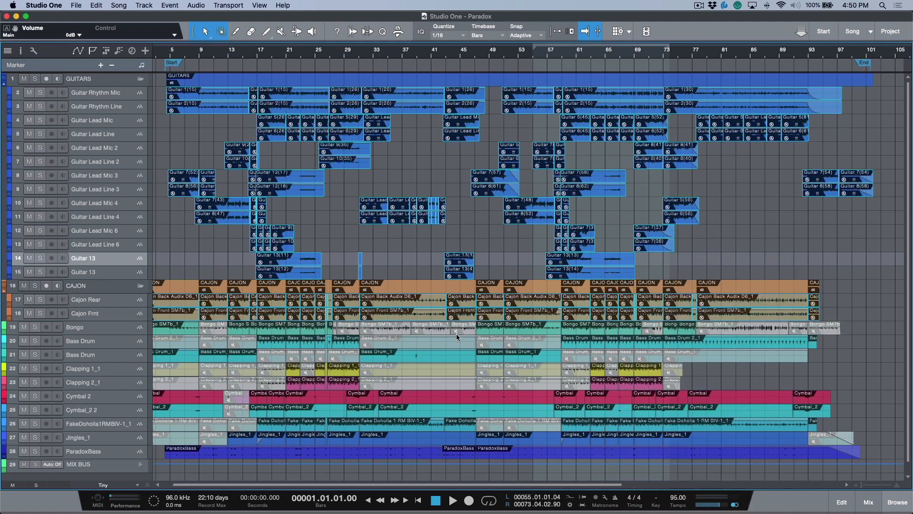
# - Collapse the GUITARS and CAJON folders and enlarge the tracks from Bongo through ParadoxBass in the arrangement
pyautogui.click(141, 286)
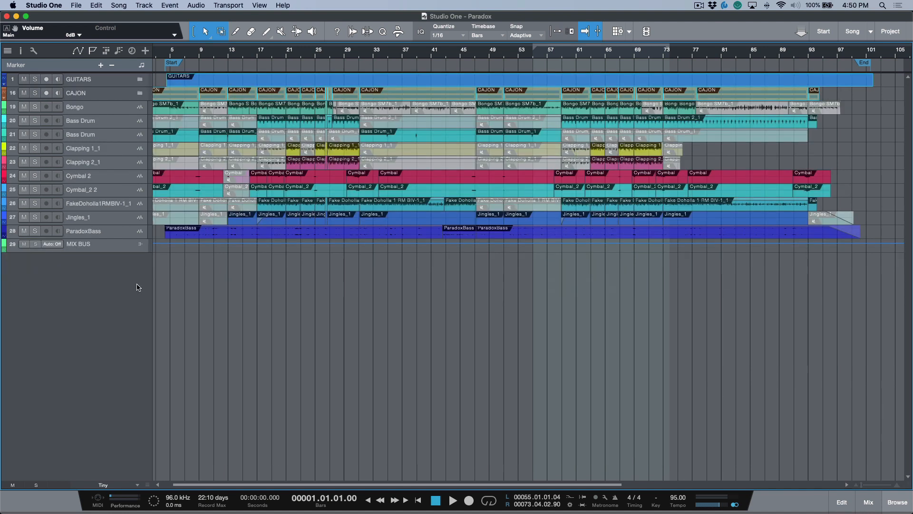
pyautogui.click(122, 112)
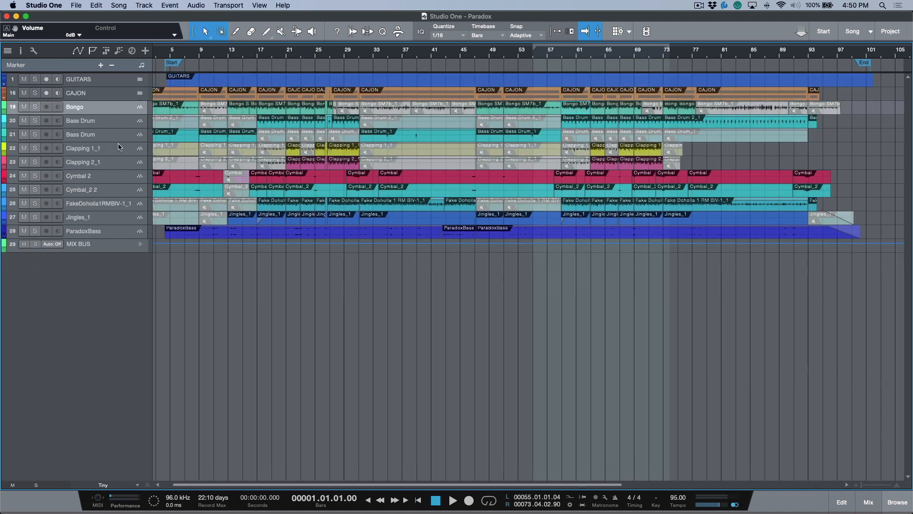
pyautogui.keyDown('shift'); pyautogui.click(127, 235); pyautogui.keyUp('shift')
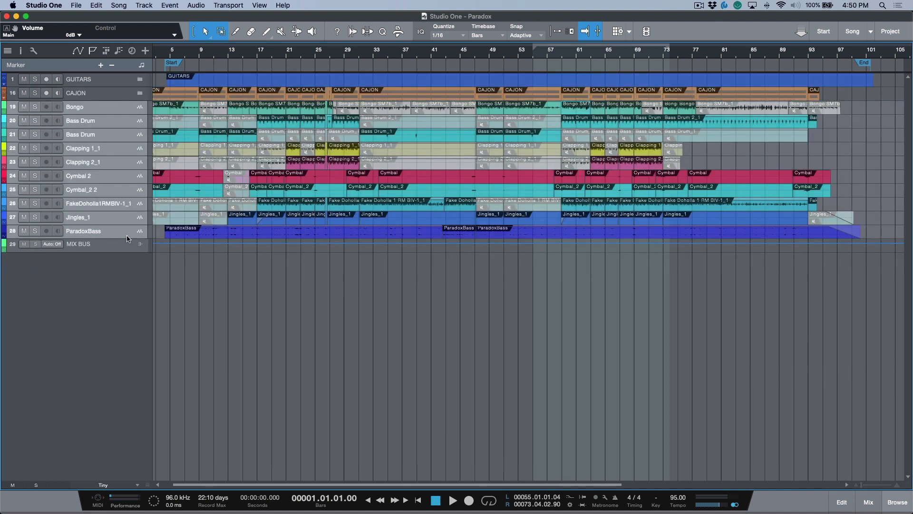
pyautogui.press('z')
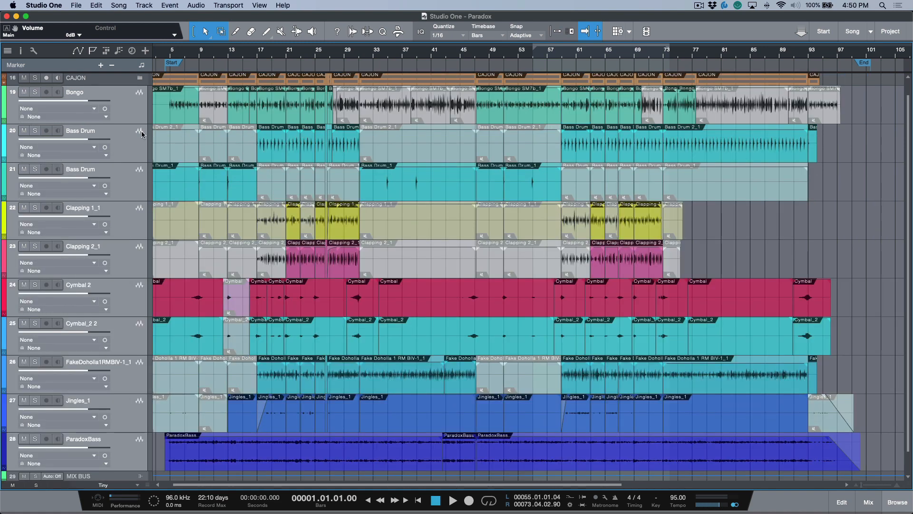
# - Step the event selection along the Bongo track, down through the tracks below it and back to Bongo
pyautogui.click(120, 111)
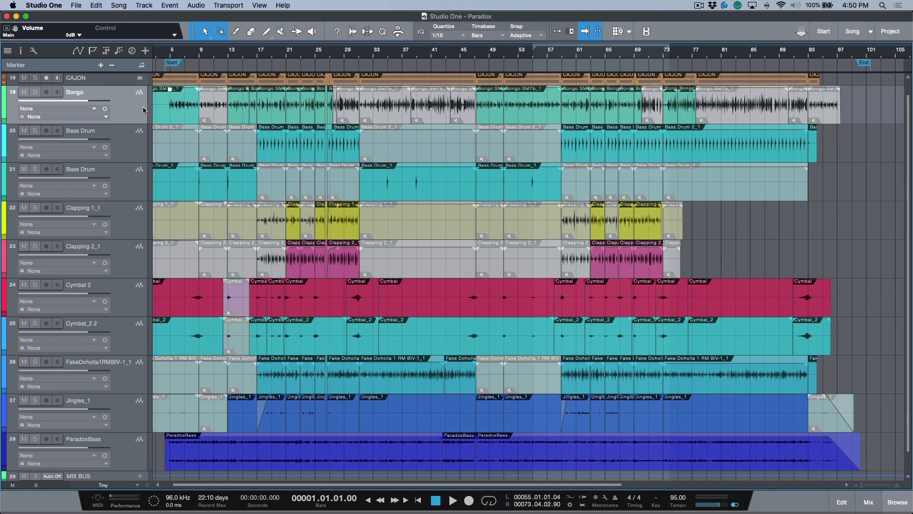
pyautogui.press('Right')
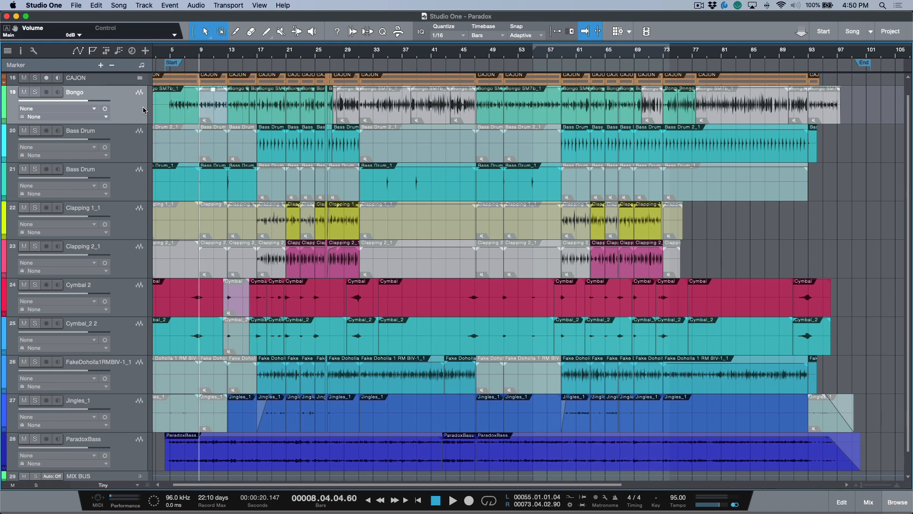
pyautogui.press('Down')
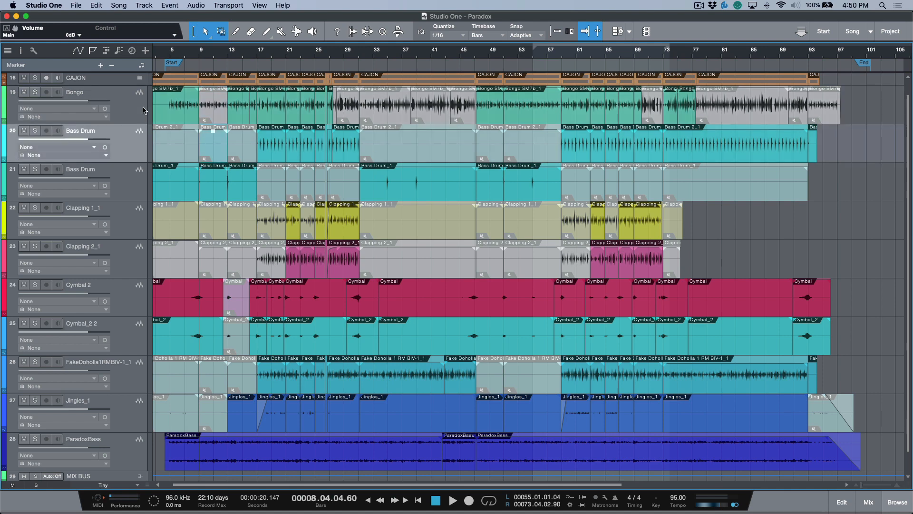
pyautogui.press('Down')
pyautogui.press('Down')
pyautogui.press('Down')
pyautogui.press('Up')
pyautogui.press('Up')
pyautogui.press('Up')
pyautogui.press('Up')
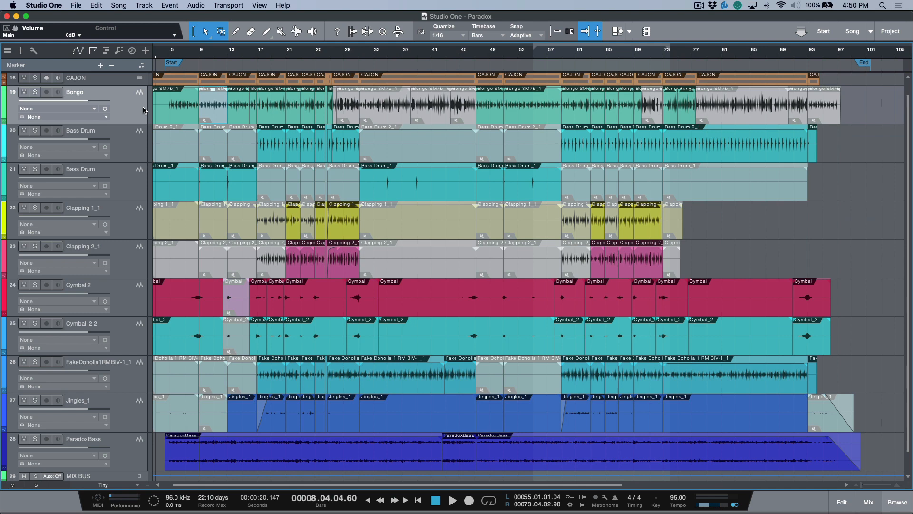
pyautogui.press('Left')
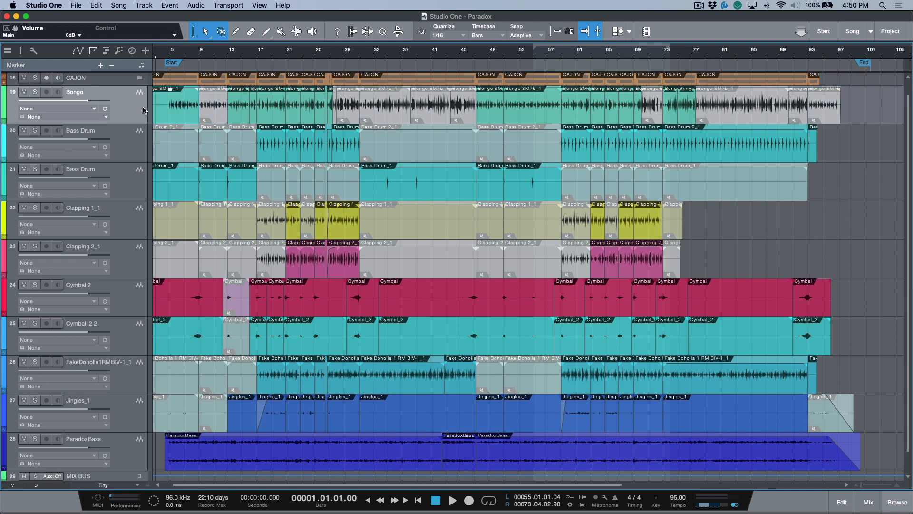
pyautogui.press('Left')
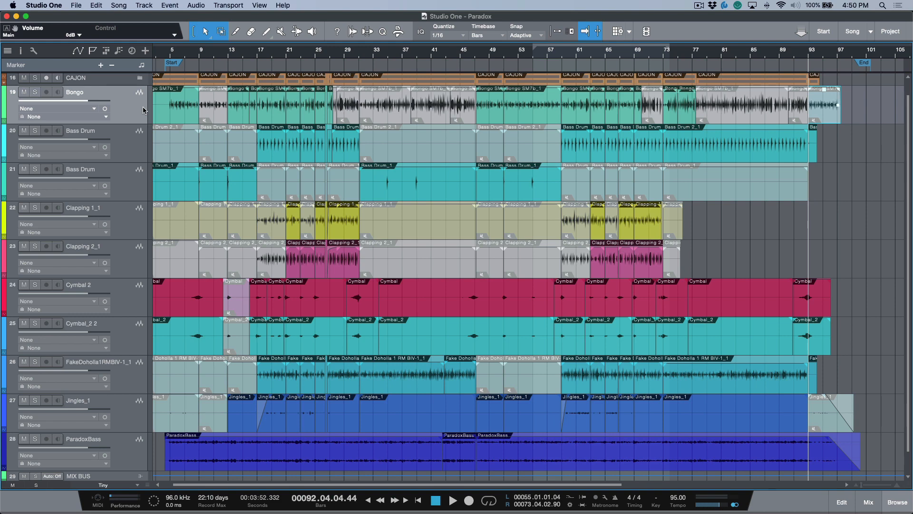
# - Move the event selection to the Cymbal 2 track, select all of its events and clear the selection
pyautogui.press('Down')
pyautogui.press('Down')
pyautogui.press('Down')
pyautogui.press('Down')
pyautogui.press('Down')
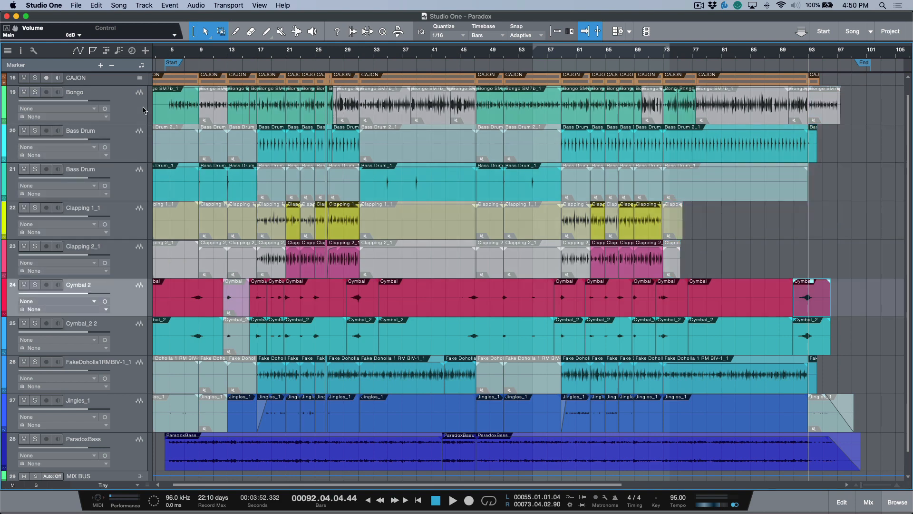
pyautogui.press('Right')
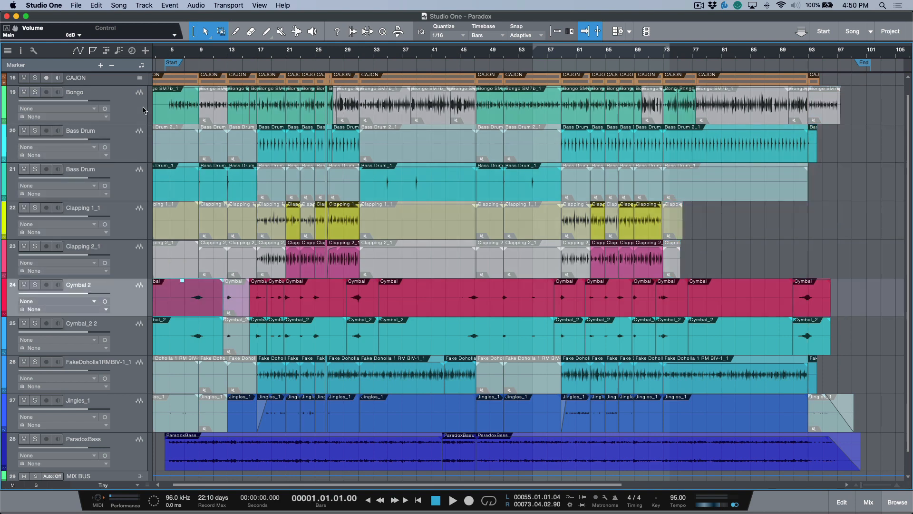
pyautogui.press('Left')
pyautogui.press('Right')
pyautogui.press('Left')
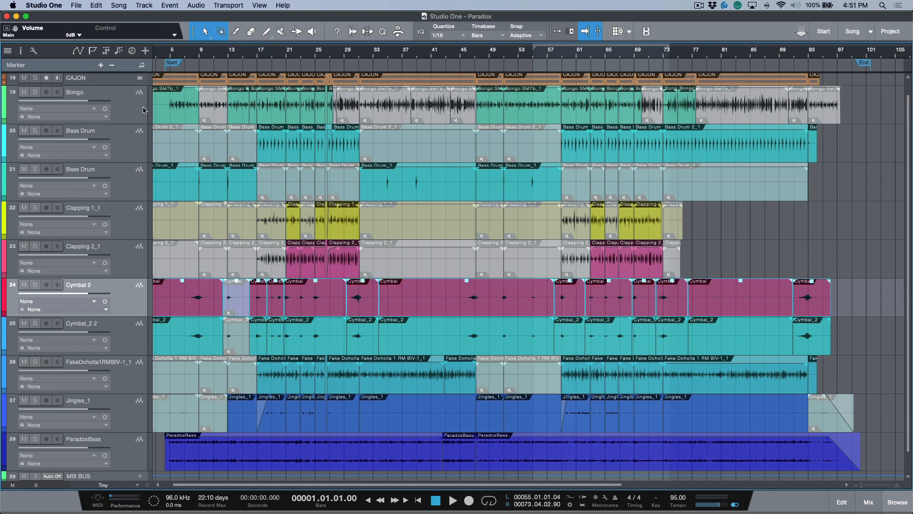
pyautogui.press('super+shift+a')
pyautogui.press('super+d')
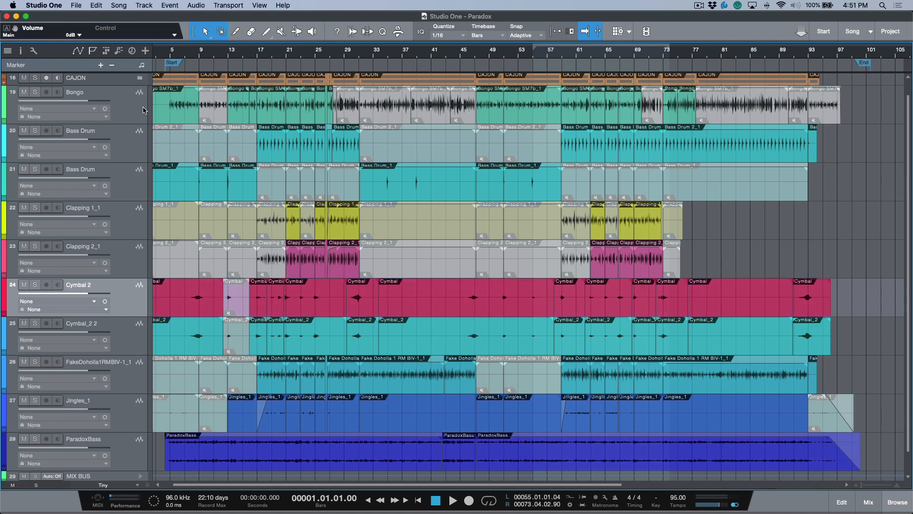
# - Step through the Cymbal 2 events and extend the selection over neighbouring events in both directions
pyautogui.press('Right')
pyautogui.press('Right')
pyautogui.press('Right')
pyautogui.press('Right')
pyautogui.press('Right')
pyautogui.press('Right')
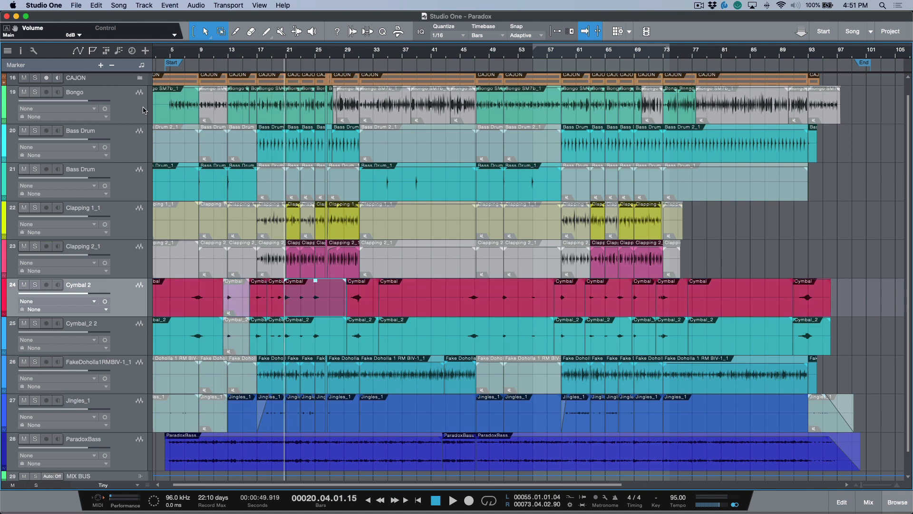
pyautogui.hotkey('shift', 'Right')
pyautogui.hotkey('shift', 'Right')
pyautogui.hotkey('shift', 'Right')
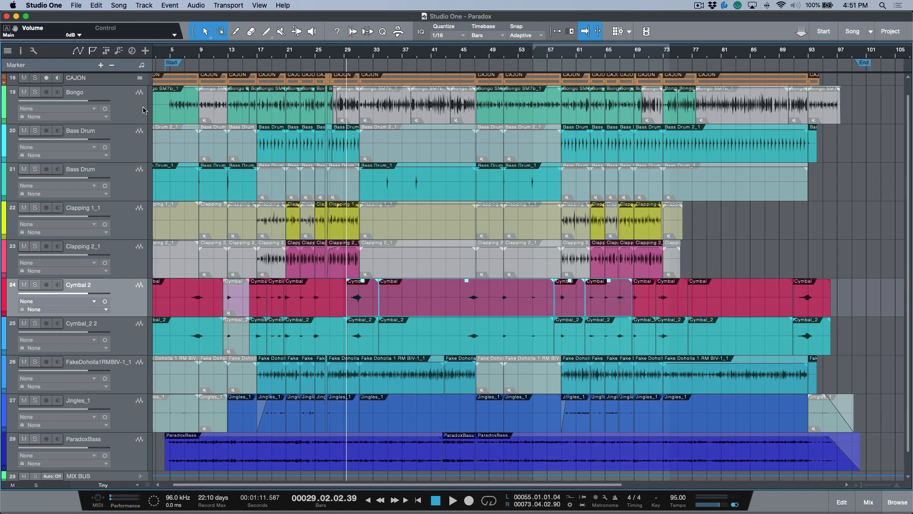
pyautogui.press('Right')
pyautogui.hotkey('shift', 'Left')
pyautogui.hotkey('shift', 'Left')
pyautogui.hotkey('shift', 'Left')
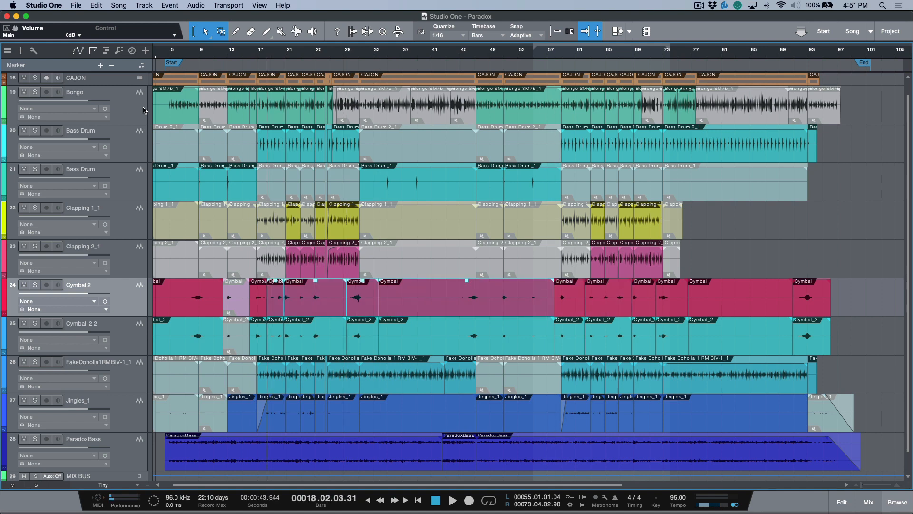
# - Delete the muted Bongo event between bars 9 and 13
pyautogui.press('Up')
pyautogui.press('Up')
pyautogui.press('Up')
pyautogui.press('Up')
pyautogui.press('Up')
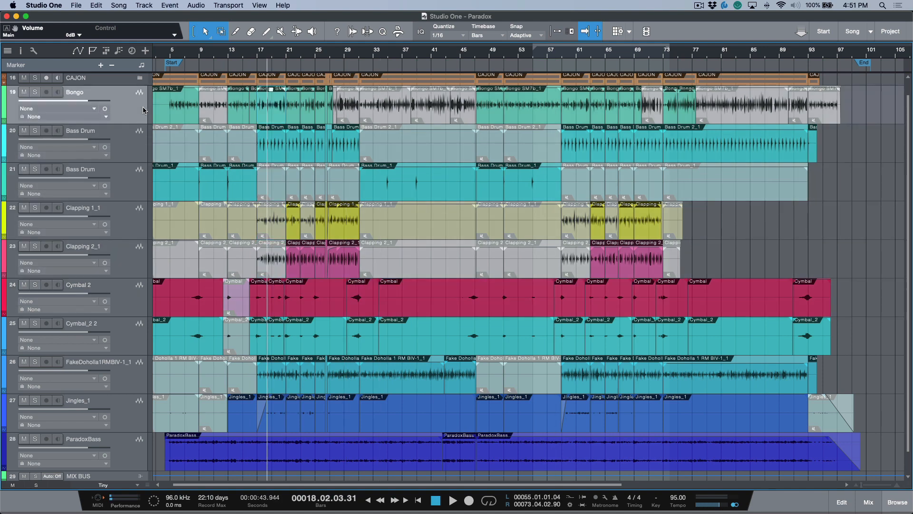
pyautogui.press('Left')
pyautogui.press('Left')
pyautogui.press('Left')
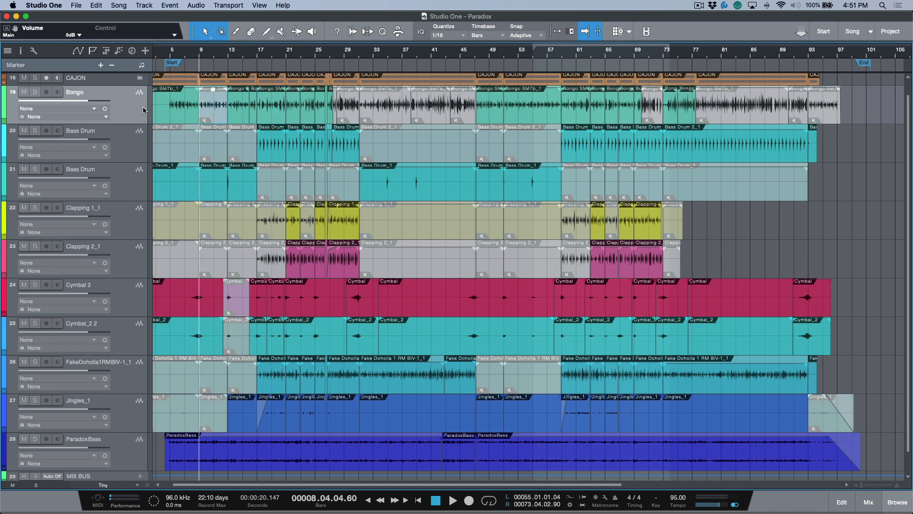
pyautogui.press('Delete')
# - Delete all the muted Bongo events between bars 27 and 47
pyautogui.press('KP_Add')
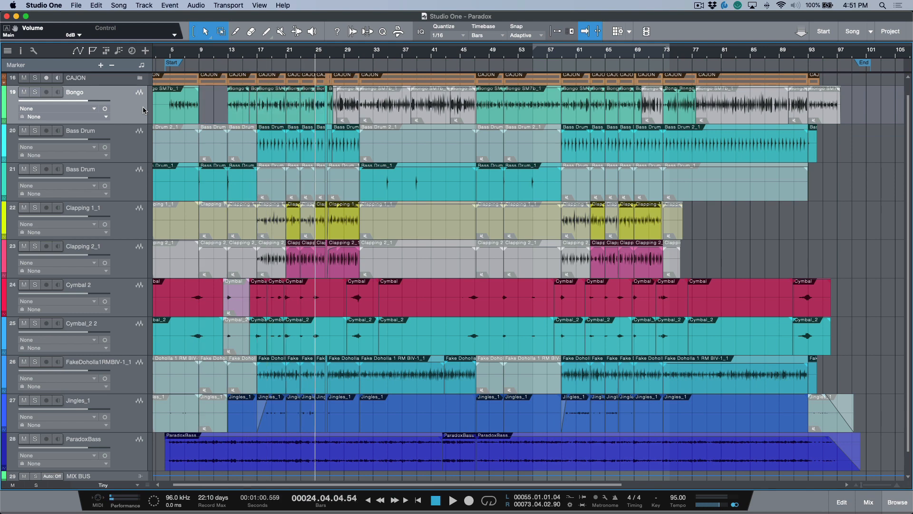
pyautogui.press('Right')
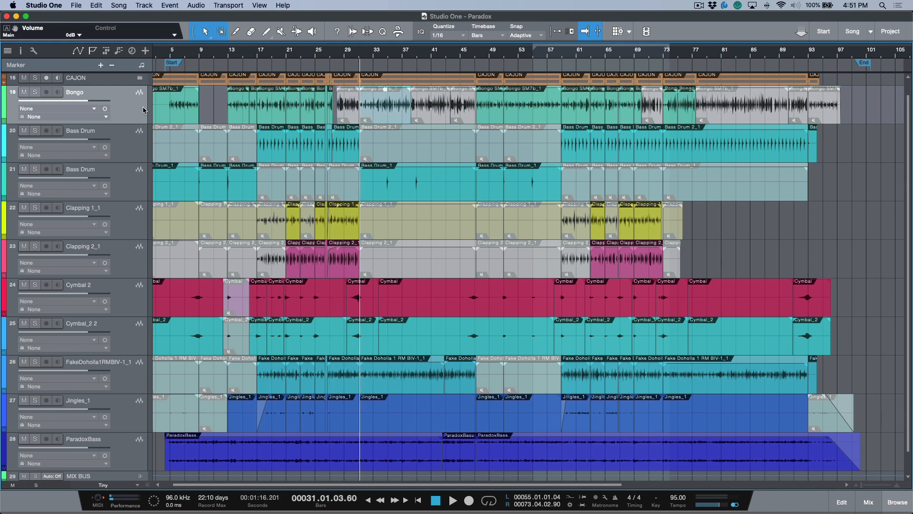
pyautogui.press('Delete')
pyautogui.press('Right')
pyautogui.press('Delete')
pyautogui.press('Right')
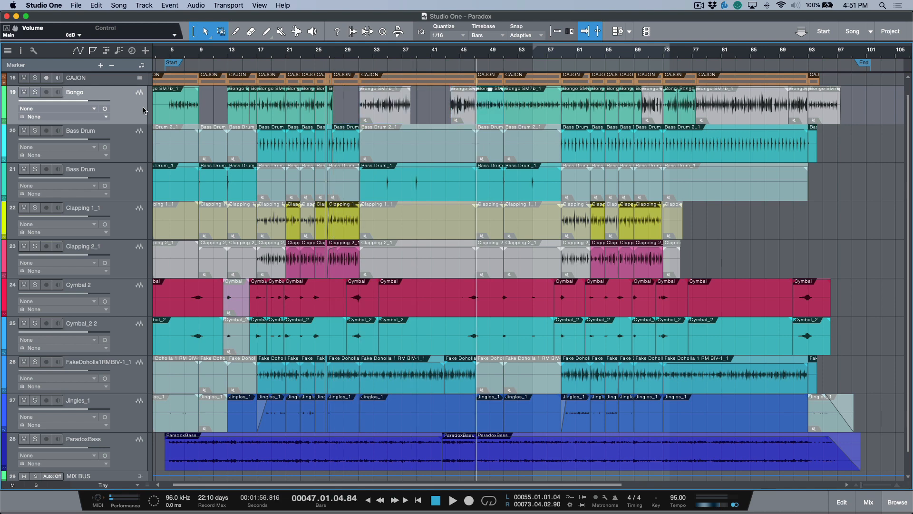
pyautogui.press('Left')
pyautogui.press('Delete')
pyautogui.press('Left')
pyautogui.press('Delete')
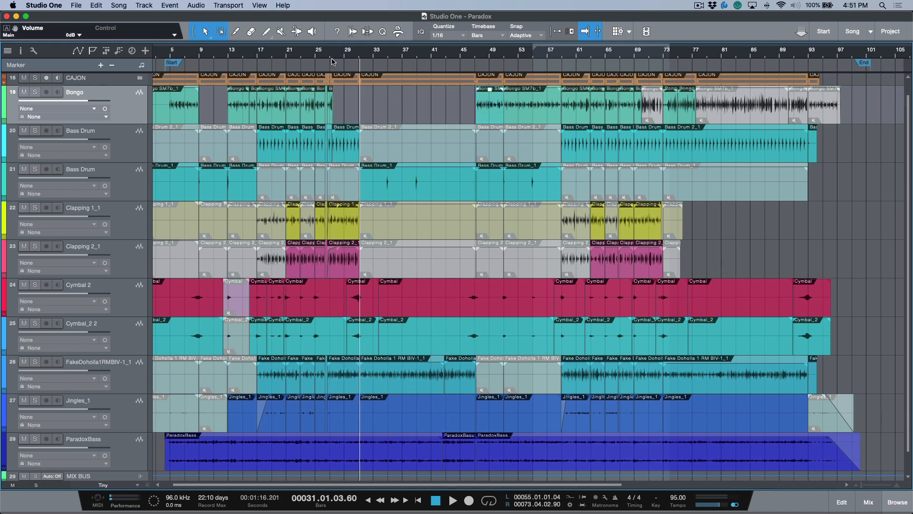
# - Delete the three muted Bongo events from bar 77 to the end of the track
pyautogui.click(763, 113)
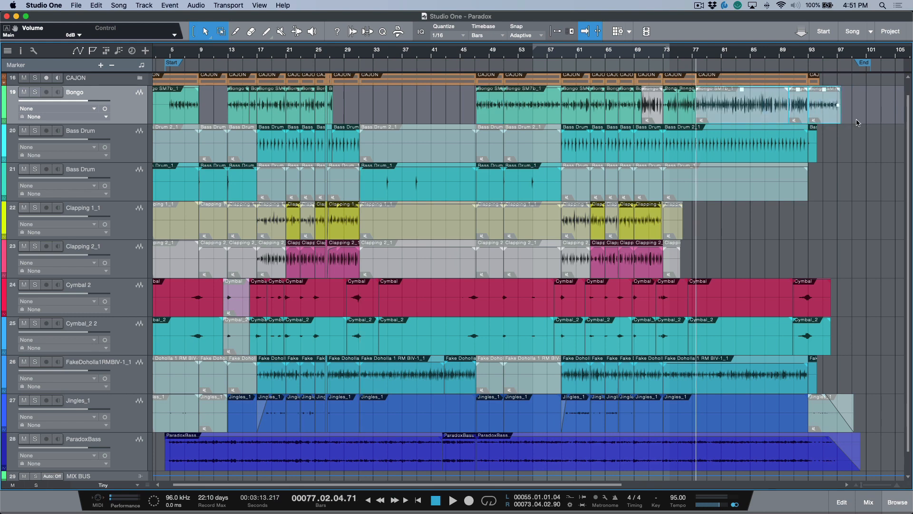
pyautogui.press('Delete')
pyautogui.press('Delete')
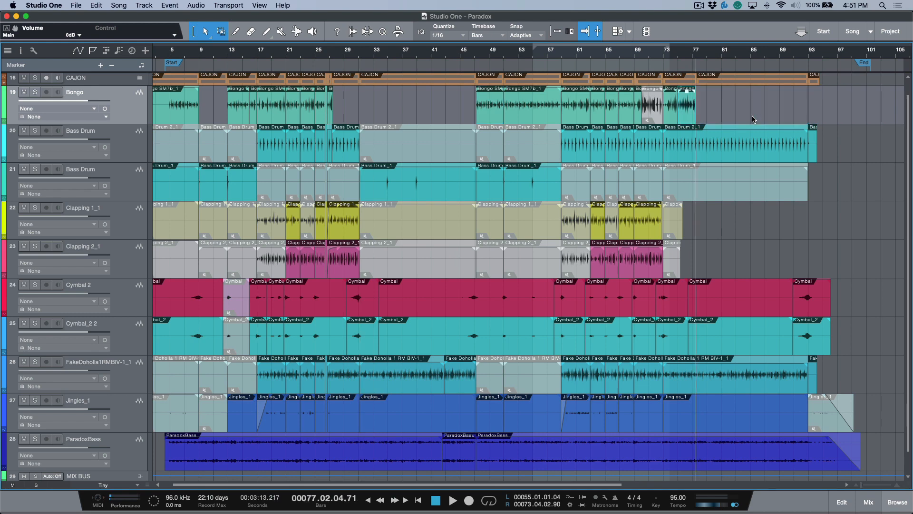
# - Delete the muted Bongo event between bars 70 and 73, and move the event selection to the upper Bass Drum track
pyautogui.press('Left')
pyautogui.press('Left')
pyautogui.press('e')
pyautogui.press('e')
pyautogui.press('e')
pyautogui.press('e')
pyautogui.press('e')
pyautogui.press('e')
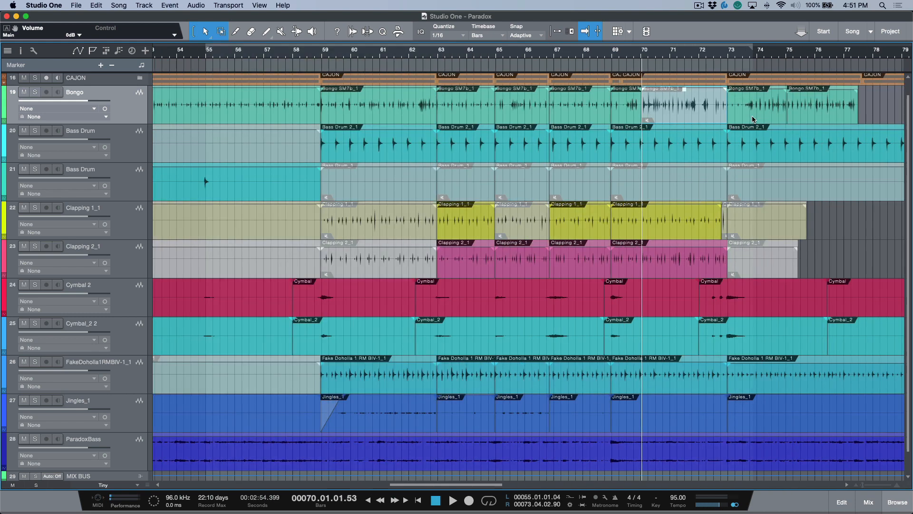
pyautogui.press('w')
pyautogui.press('w')
pyautogui.press('w')
pyautogui.press('w')
pyautogui.press('w')
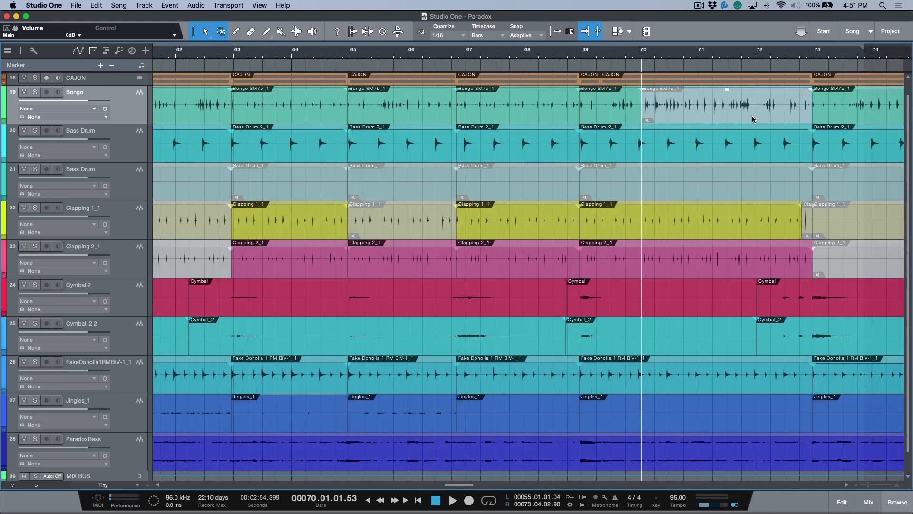
pyautogui.press('w')
pyautogui.press('w')
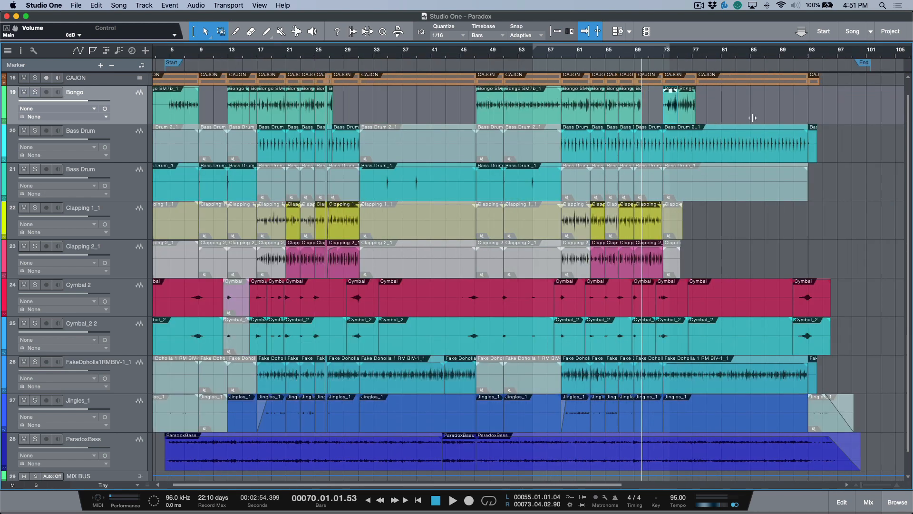
pyautogui.press('Down')
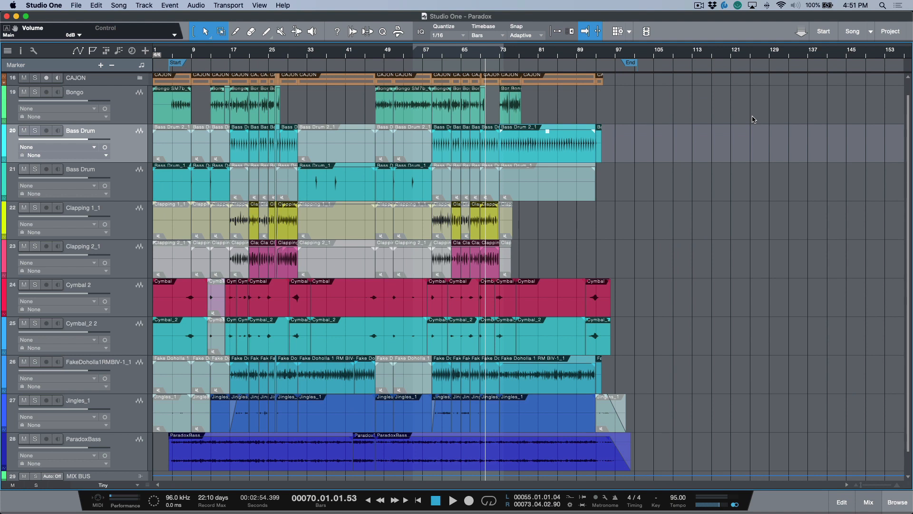
# - Delete the muted events from the song start to bar 17 on the upper Bass Drum track
pyautogui.press('Home')
pyautogui.hotkey('shift', 'Right')
pyautogui.hotkey('shift', 'Right')
pyautogui.press('Delete')
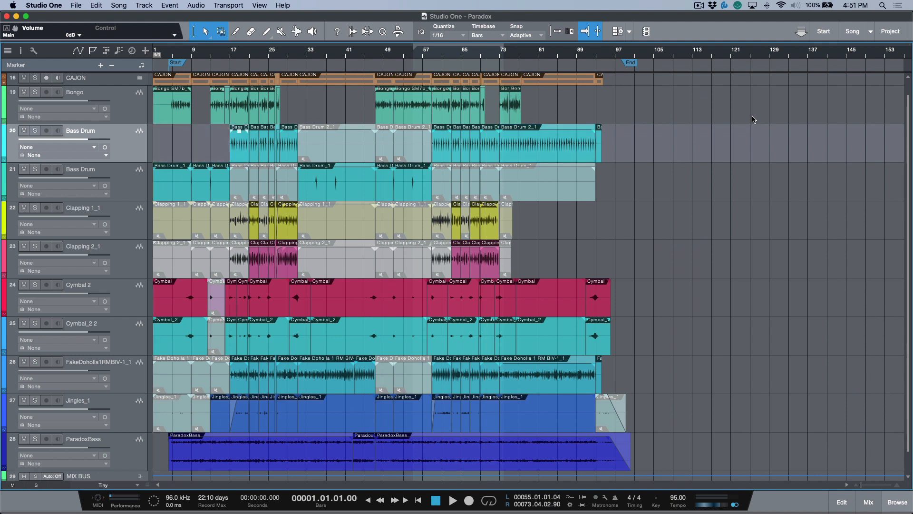
# - Delete the muted events between bars 31 and 59 on the upper Bass Drum track
pyautogui.press('Right')
pyautogui.press('Right')
pyautogui.press('Right')
pyautogui.press('Right')
pyautogui.press('Right')
pyautogui.press('Right')
pyautogui.hotkey('shift', 'Right')
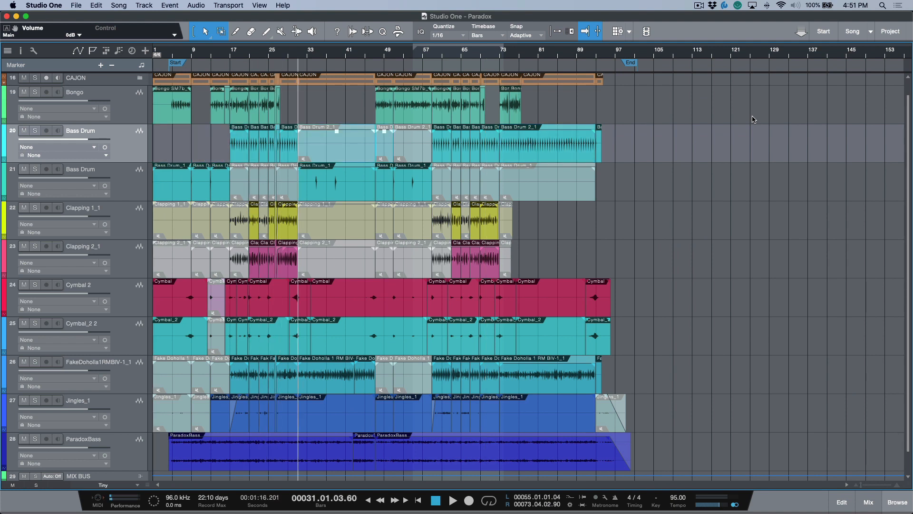
pyautogui.hotkey('shift', 'Right')
pyautogui.press('Delete')
# - Delete all muted events from bar 59 to the end of the lower Bass Drum track
pyautogui.press('Down')
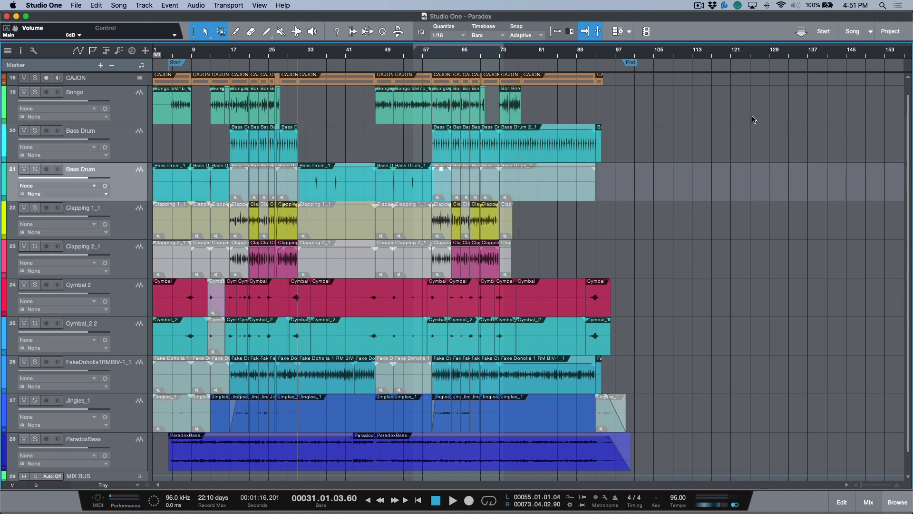
pyautogui.press('Right')
pyautogui.press('Right')
pyautogui.press('Right')
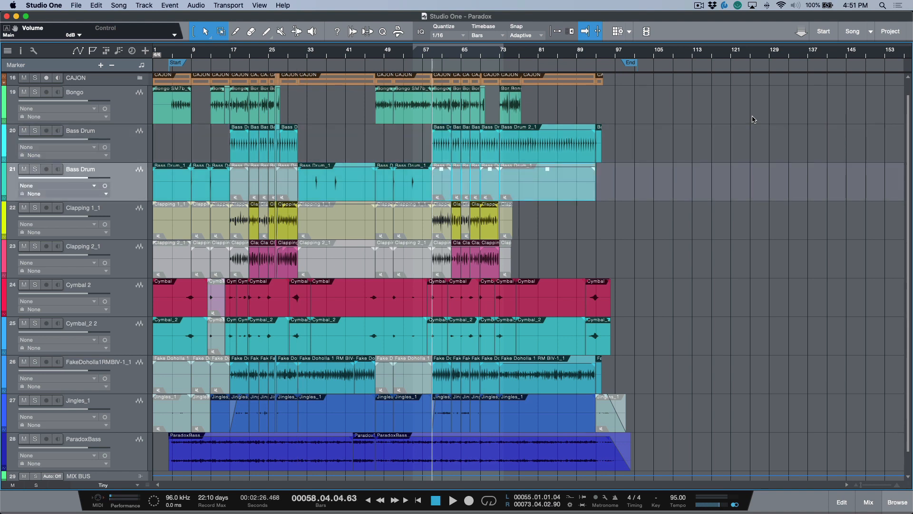
pyautogui.press('Delete')
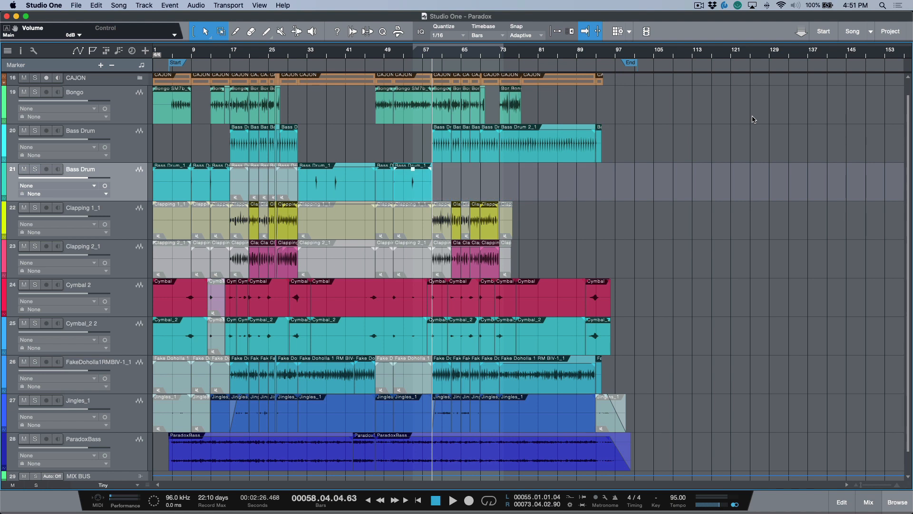
# - Delete the muted events between bars 17 and 31 on the lower Bass Drum track
pyautogui.press('Left')
pyautogui.press('Left')
pyautogui.press('Left')
pyautogui.hotkey('shift', 'Left')
pyautogui.hotkey('shift', 'Left')
pyautogui.hotkey('shift', 'Left')
pyautogui.hotkey('shift', 'Left')
pyautogui.hotkey('shift', 'Left')
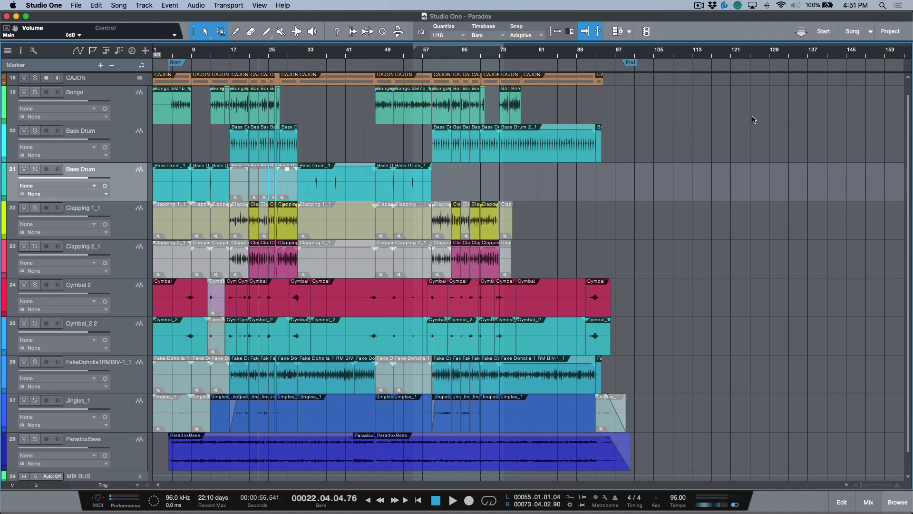
pyautogui.press('Delete')
# - Delete the four muted Clapping 1_1 events from the song start to bar 21
pyautogui.press('Down')
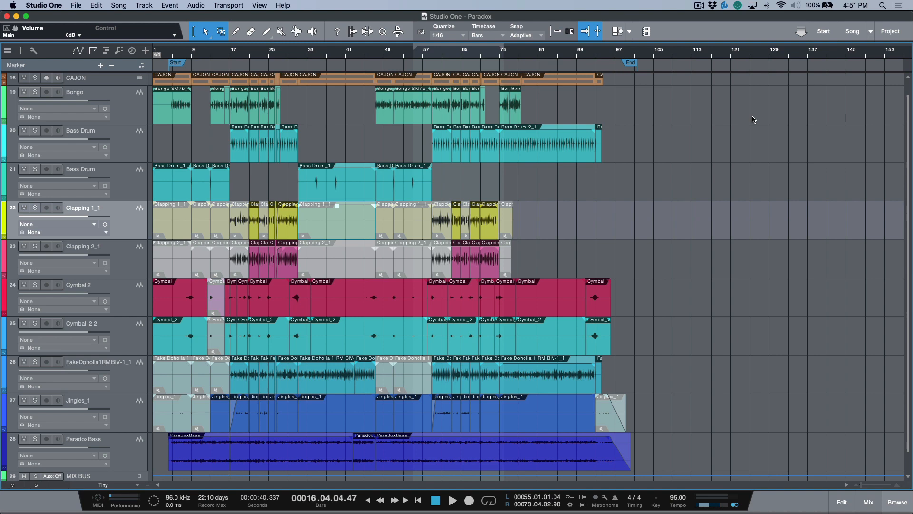
pyautogui.press('Home')
pyautogui.hotkey('shift', 'Right')
pyautogui.hotkey('shift', 'Right')
pyautogui.hotkey('shift', 'Right')
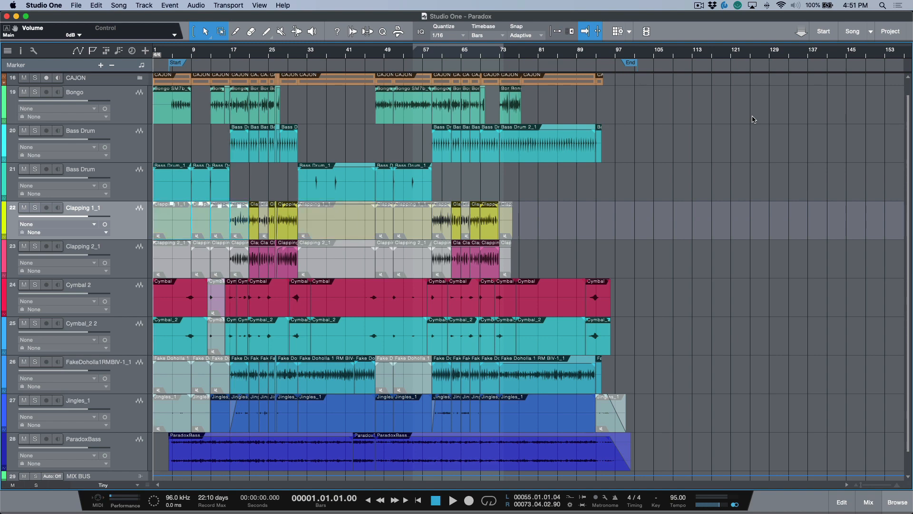
pyautogui.press('Delete')
# - Delete the muted Clapping 1_1 event between bars 23 and 25
pyautogui.press('Right')
pyautogui.press('Right')
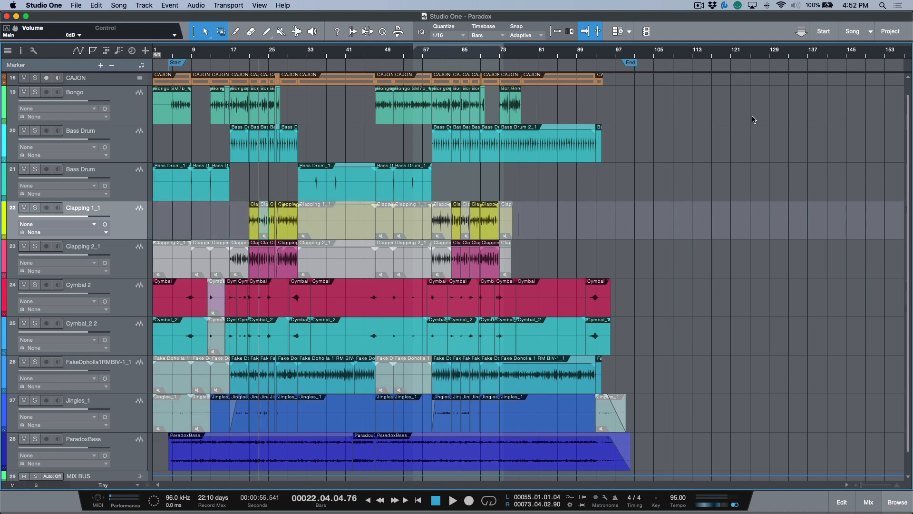
pyautogui.press('e')
pyautogui.press('e')
pyautogui.press('e')
pyautogui.press('e')
pyautogui.press('w')
pyautogui.press('w')
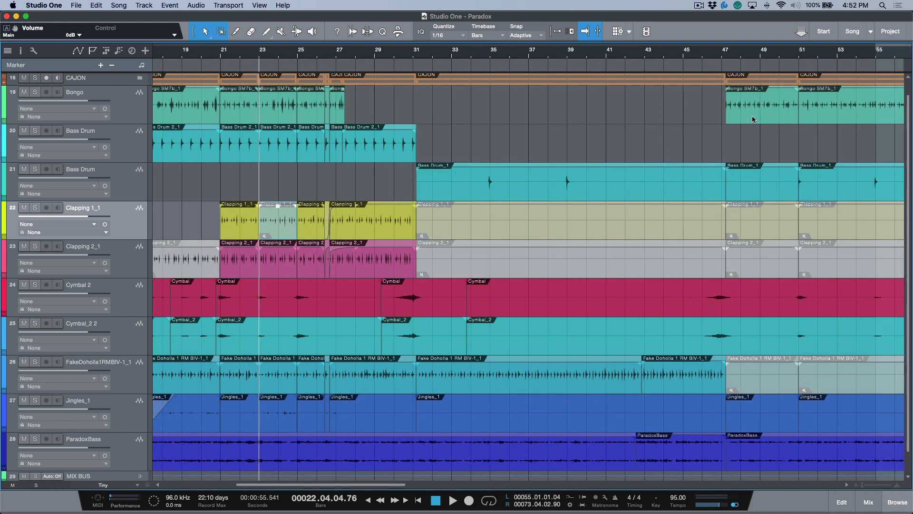
pyautogui.press('Delete')
# - Delete the muted Clapping 1_1 events between bars 31 and 63
pyautogui.press('w')
pyautogui.press('w')
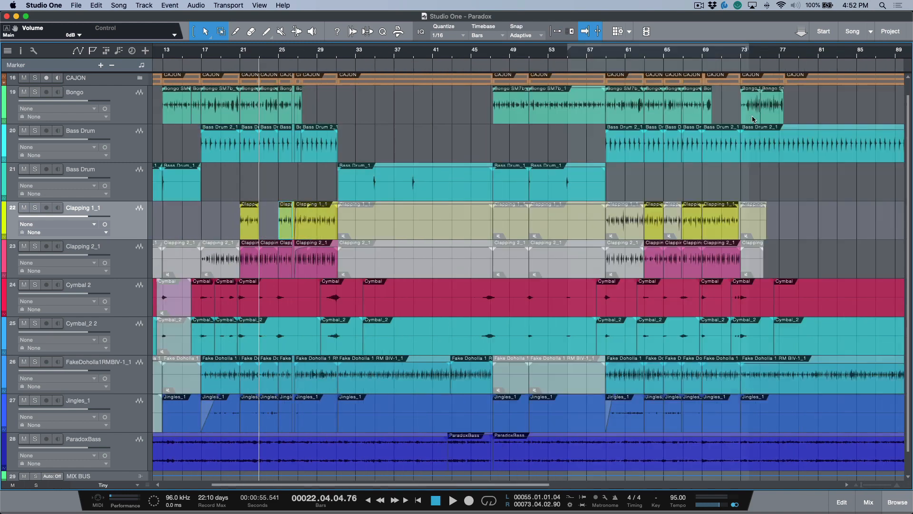
pyautogui.press('Right')
pyautogui.press('Right')
pyautogui.press('Right')
pyautogui.hotkey('shift', 'Right')
pyautogui.hotkey('shift', 'Right')
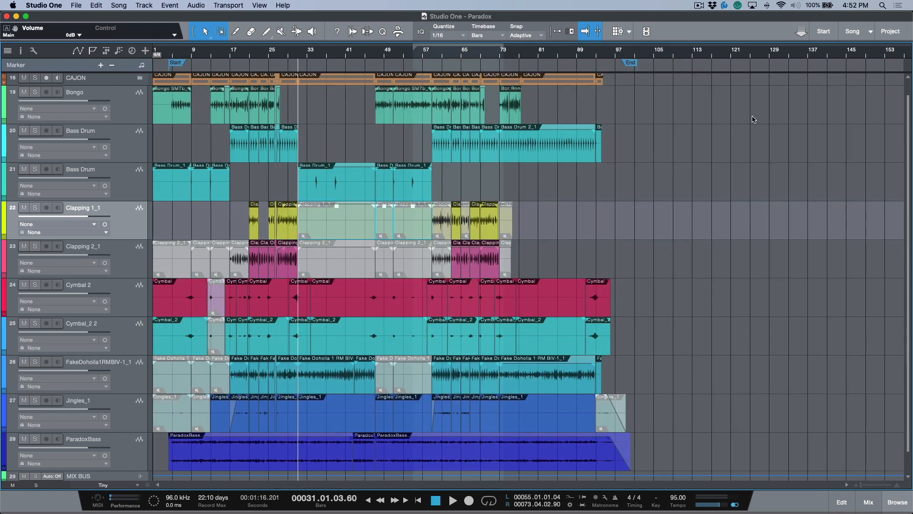
pyautogui.hotkey('shift', 'Right')
pyautogui.press('Delete')
# - Delete the muted Clapping 1_1 event between bars 65 and 67 and the two muted ones around bar 73
pyautogui.press('Right')
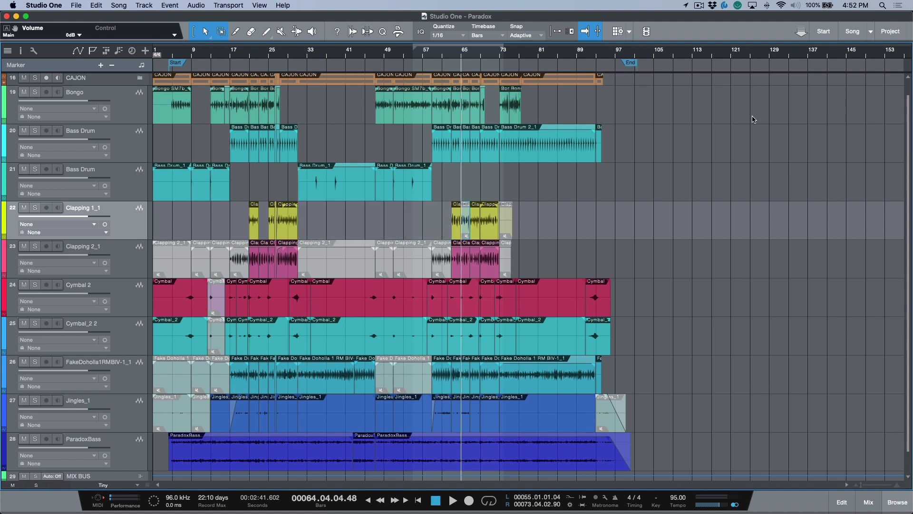
pyautogui.press('Delete')
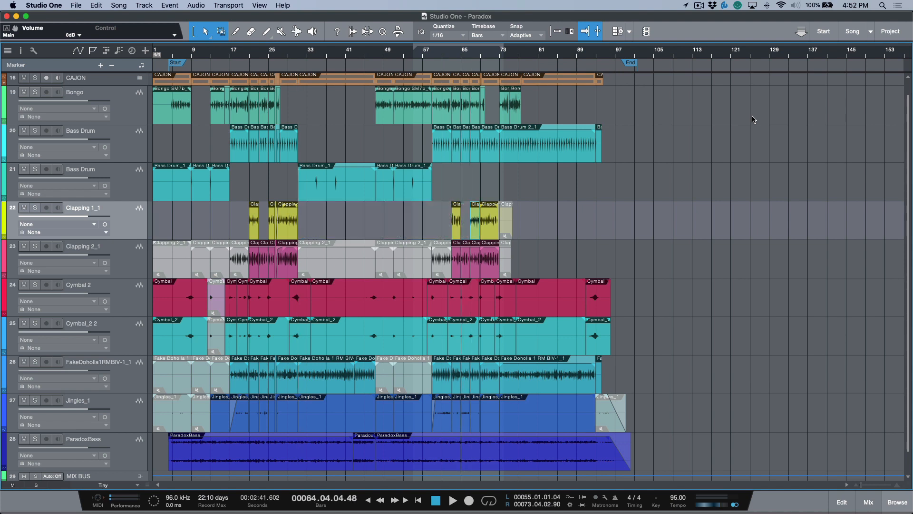
pyautogui.press('Right')
pyautogui.press('e')
pyautogui.press('e')
pyautogui.press('e')
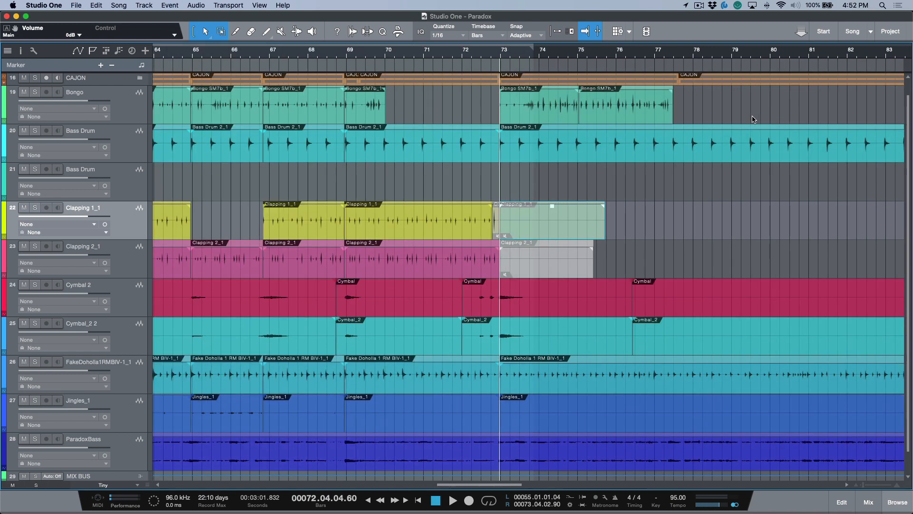
pyautogui.hotkey('shift', 'Left')
pyautogui.press('Delete')
pyautogui.press('Left')
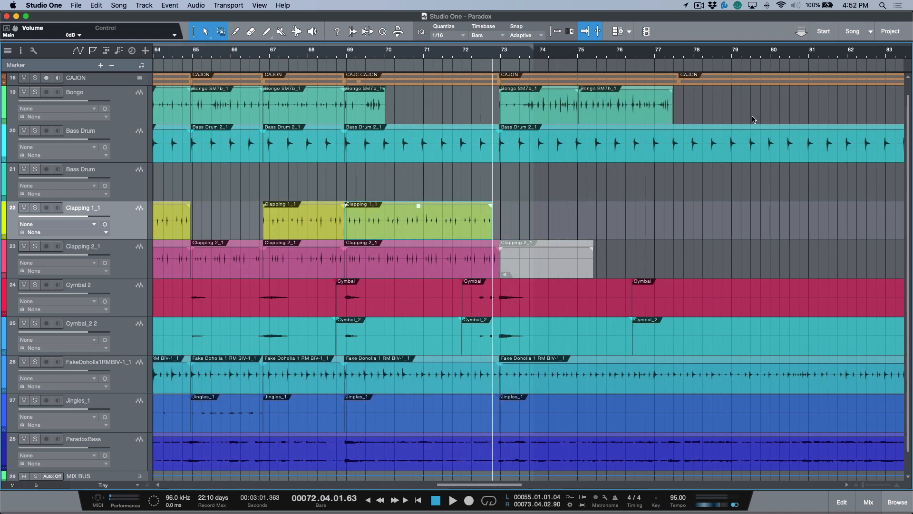
# - Delete the muted Clapping 2_1 event that starts at bar 73, keeping the unmuted event before it
pyautogui.press('Down')
pyautogui.press('Delete')
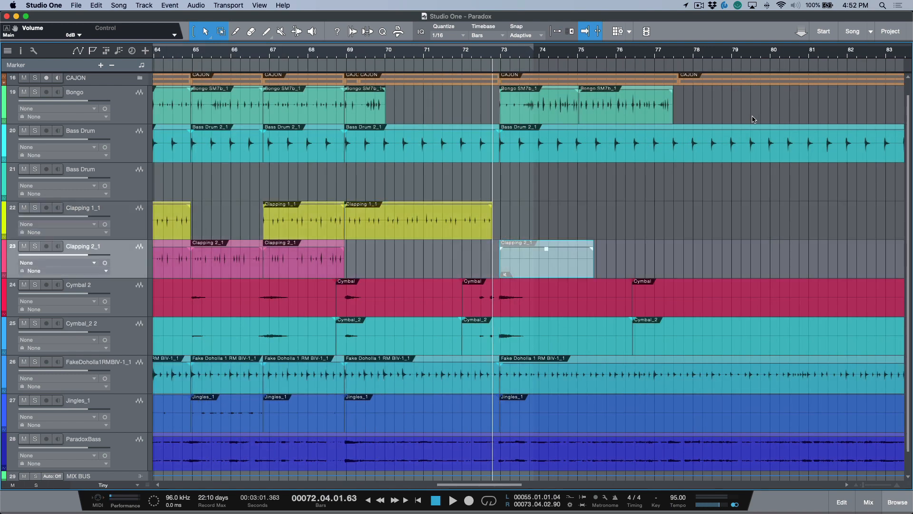
pyautogui.hotkey('ctrl', 'z')
pyautogui.press('Right')
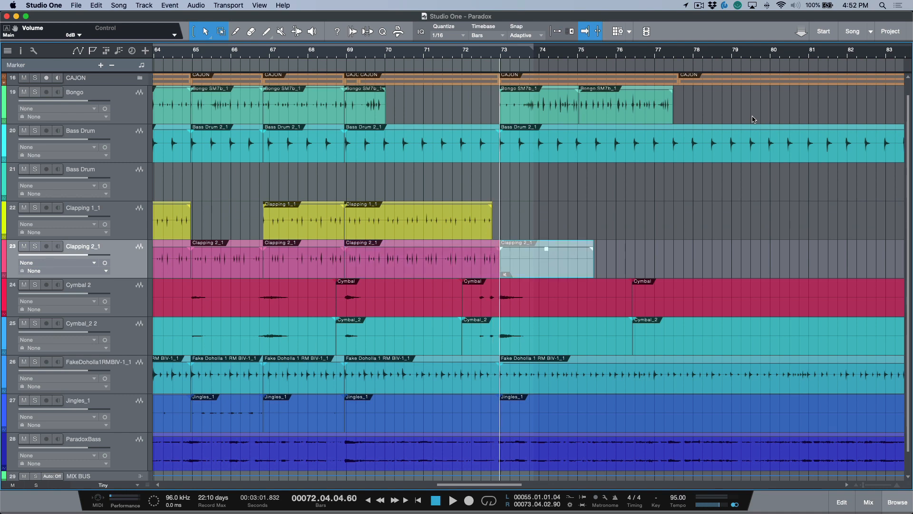
pyautogui.press('Delete')
# - Delete all muted Clapping 2_1 events between bars 31 and 63
pyautogui.press('w')
pyautogui.press('w')
pyautogui.hscroll(-5, 636, 202)
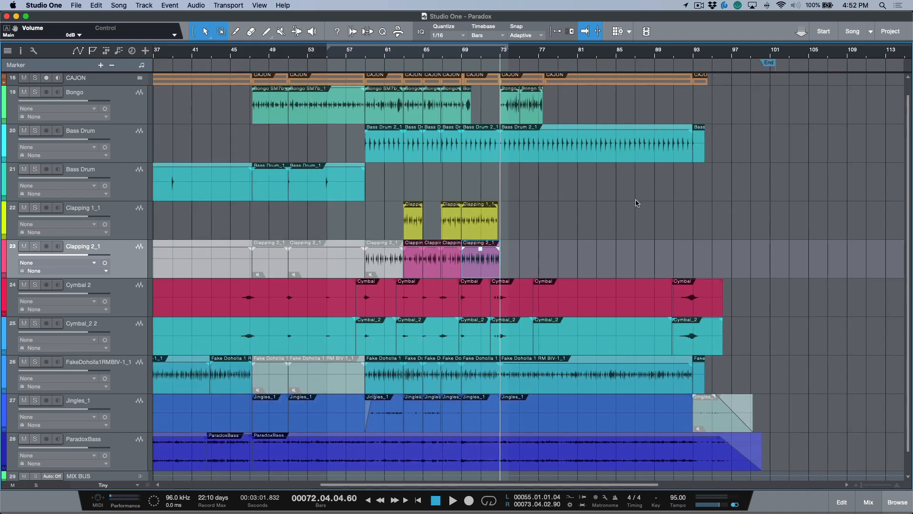
pyautogui.hscroll(-5, 636, 202)
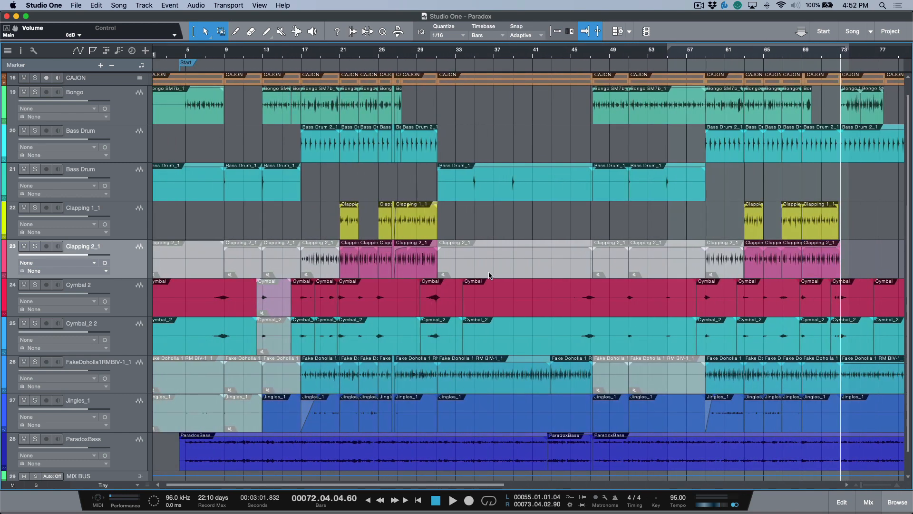
pyautogui.moveTo(489, 274); pyautogui.dragTo(722, 263)
pyautogui.press('Delete')
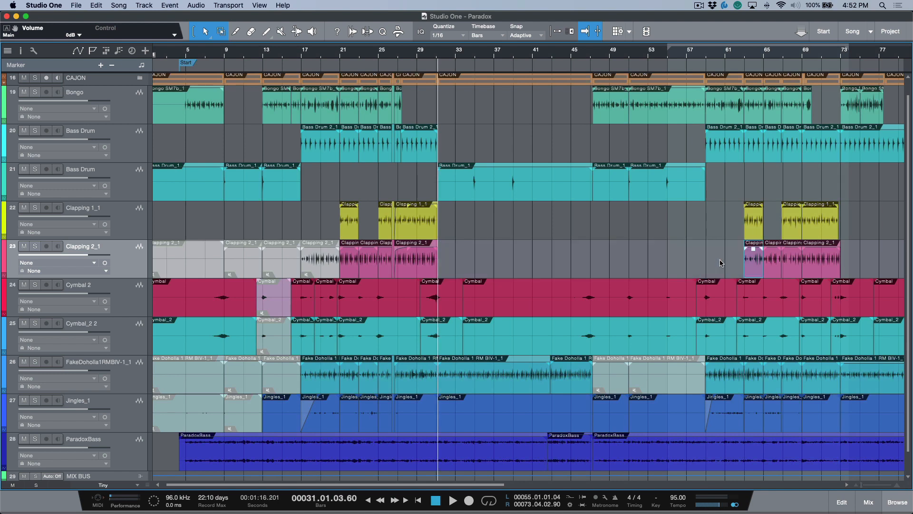
# - Delete the muted Clapping 2_1 events from the song start to bar 21
pyautogui.hscroll(-1, 289, 296)
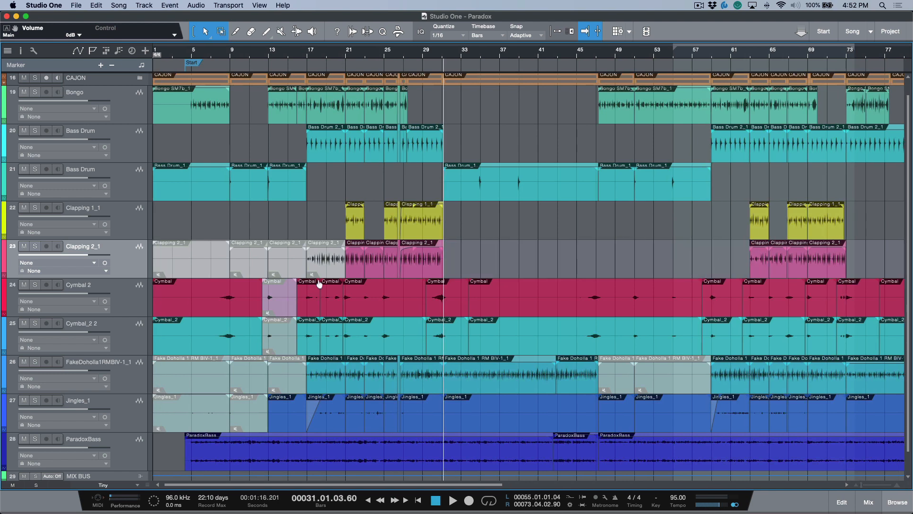
pyautogui.moveTo(327, 266); pyautogui.dragTo(142, 264)
pyautogui.press('Delete')
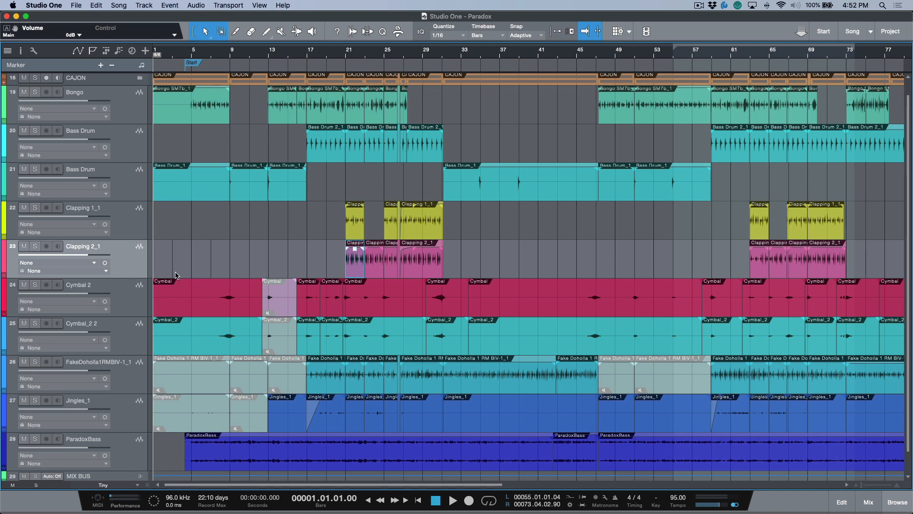
# - Delete the muted events between bars 12 and 16 on the Cymbal 2 and Cymbal_2 2 tracks
pyautogui.click(276, 309)
pyautogui.press('Delete')
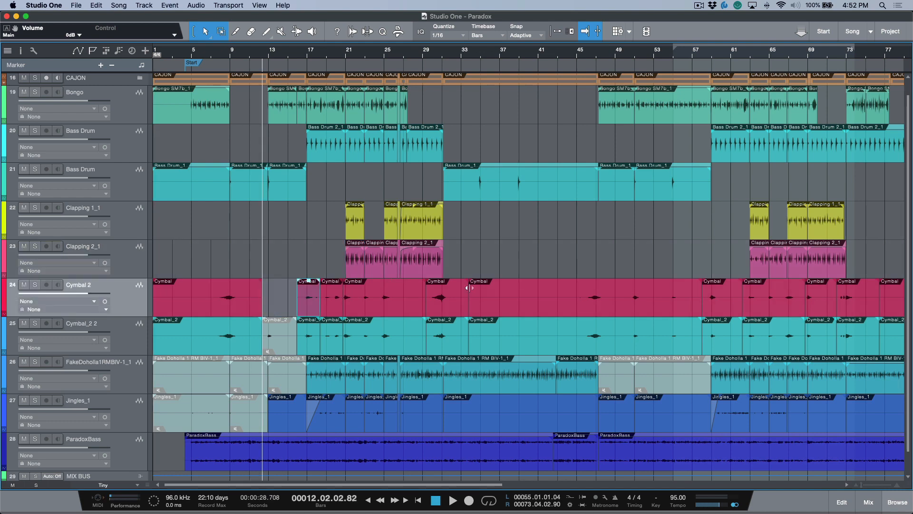
pyautogui.hscroll(10, 470, 288)
pyautogui.hscroll(-10, 469, 288)
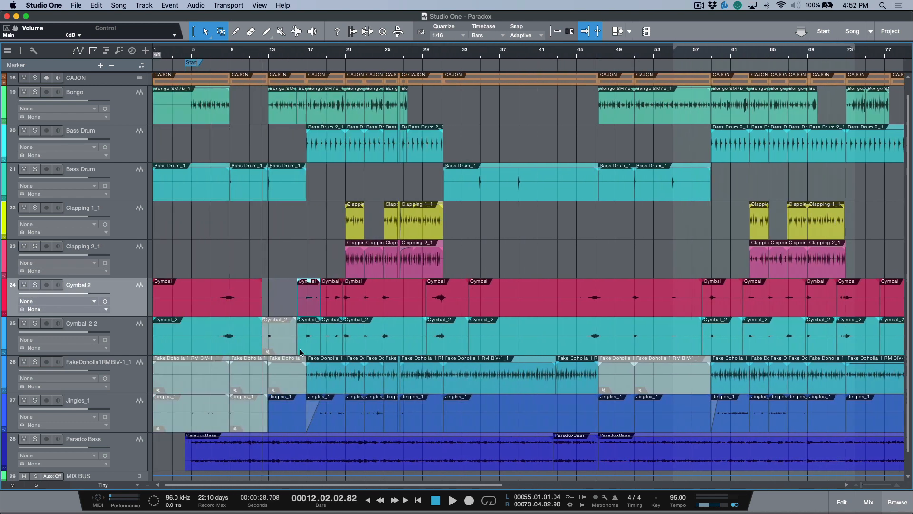
pyautogui.click(283, 342)
pyautogui.press('Delete')
# - Delete the two muted FakeDoholla events between bars 47 and 59
pyautogui.hscroll(10, 282, 345)
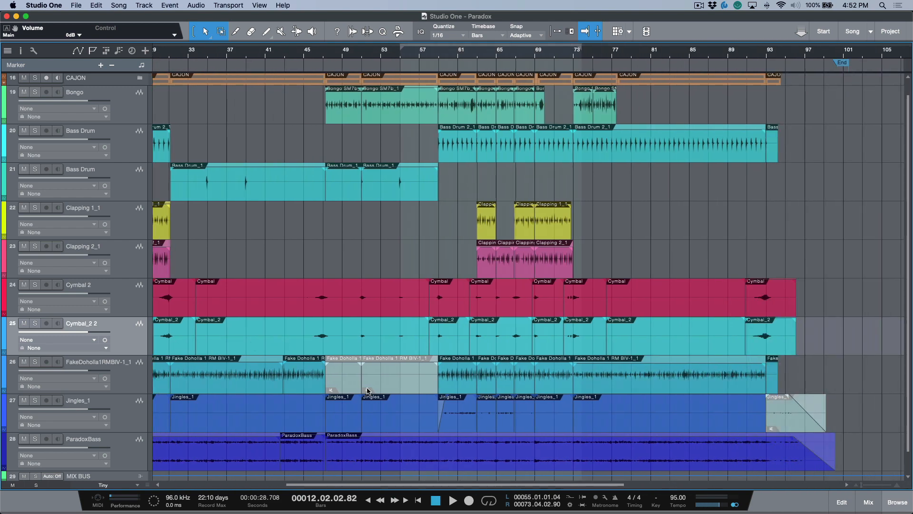
pyautogui.click(379, 376)
pyautogui.press('Delete')
pyautogui.press('Delete')
# - Delete the three muted FakeDoholla events from the song start to bar 17
pyautogui.hscroll(-10, 371, 381)
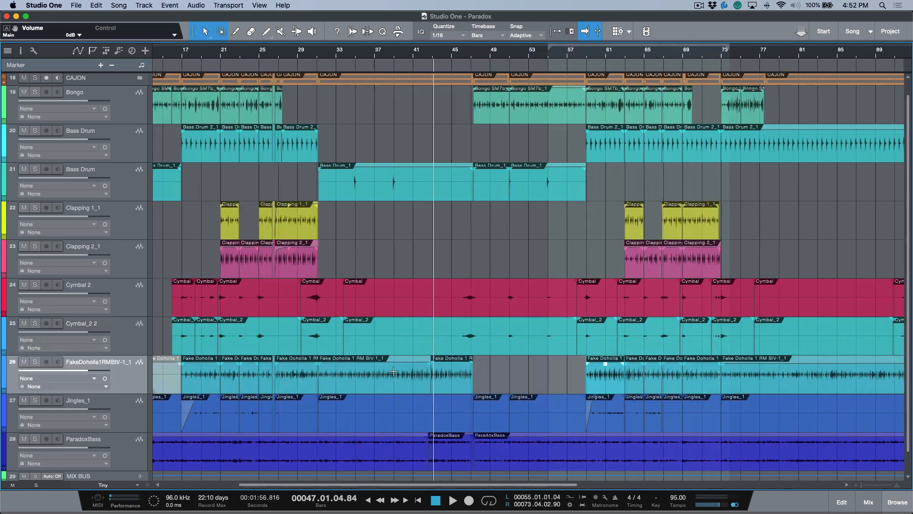
pyautogui.click(292, 380)
pyautogui.press('Delete')
pyautogui.click(253, 383)
pyautogui.press('Delete')
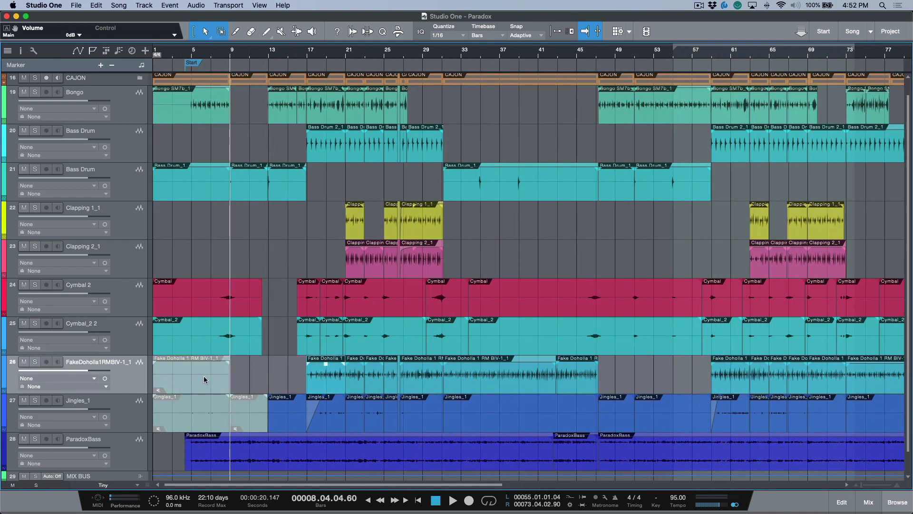
pyautogui.click(203, 376)
pyautogui.press('Delete')
# - Delete the muted Jingles_1 events before bar 13 and after bar 93, and clear the event selection
pyautogui.click(200, 413)
pyautogui.press('Delete')
pyautogui.hscroll(10, 367, 388)
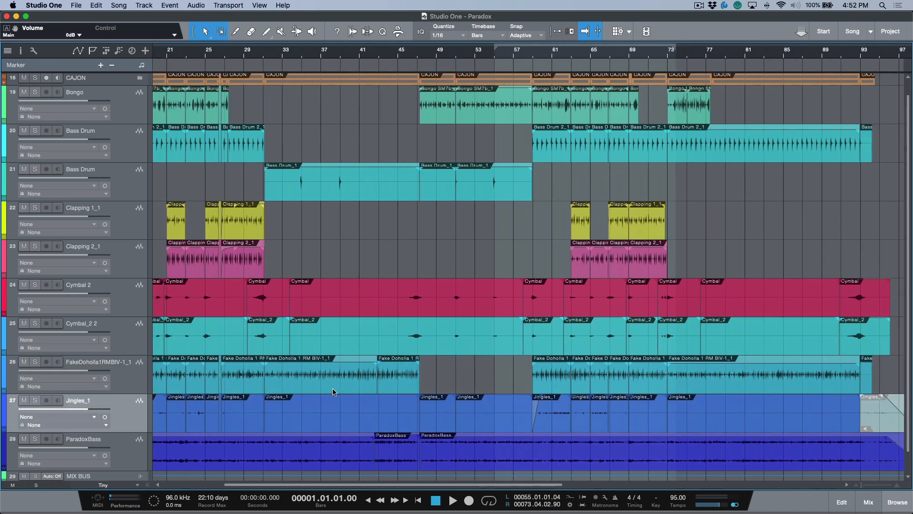
pyautogui.click(697, 421)
pyautogui.press('Delete')
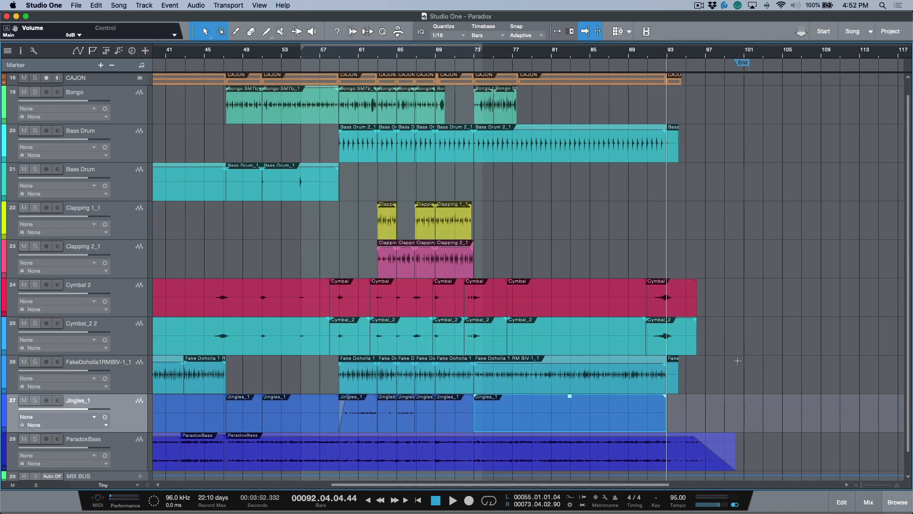
pyautogui.hscroll(-10, 737, 361)
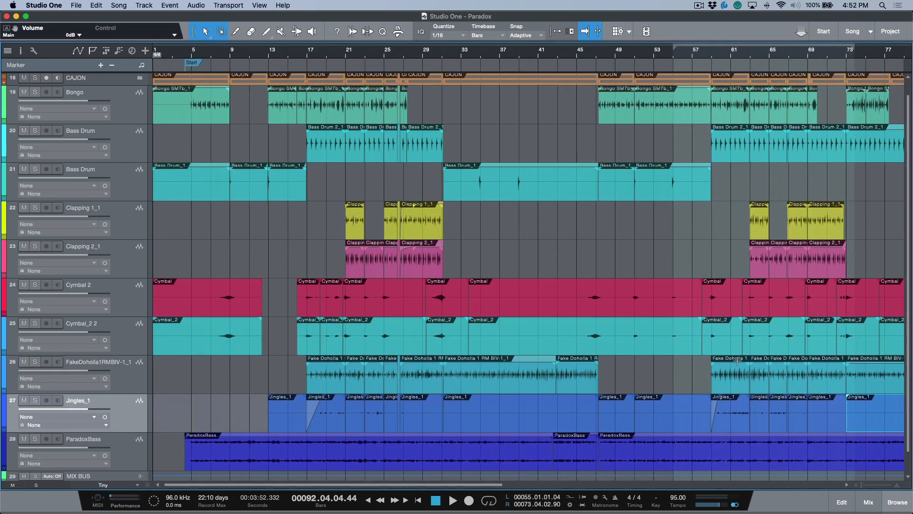
pyautogui.click(627, 271)
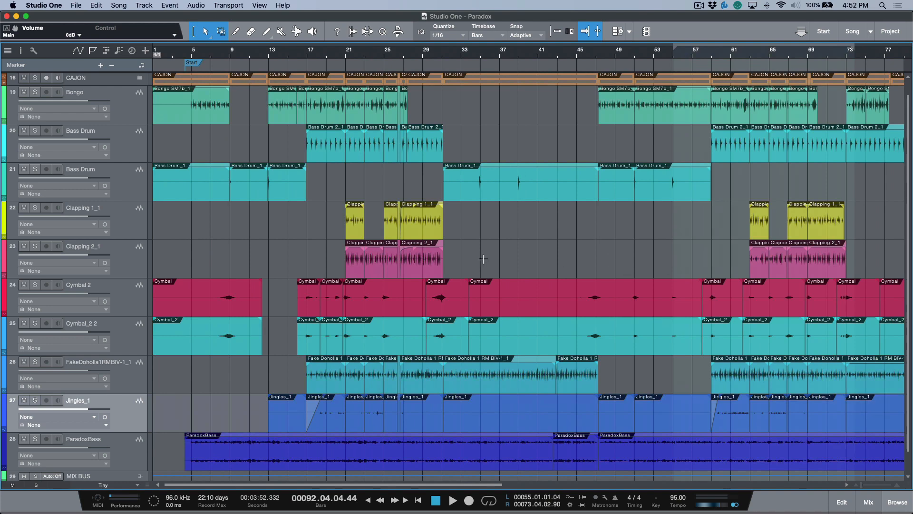
# - Enable Time Lock and Edit Lock for all events on the Bongo through ParadoxBass tracks and clear the event selection
pyautogui.hotkey('shift', 'w')
pyautogui.hotkey('shift', 'e')
pyautogui.hotkey('shift', 'e')
pyautogui.hotkey('shift', 'e')
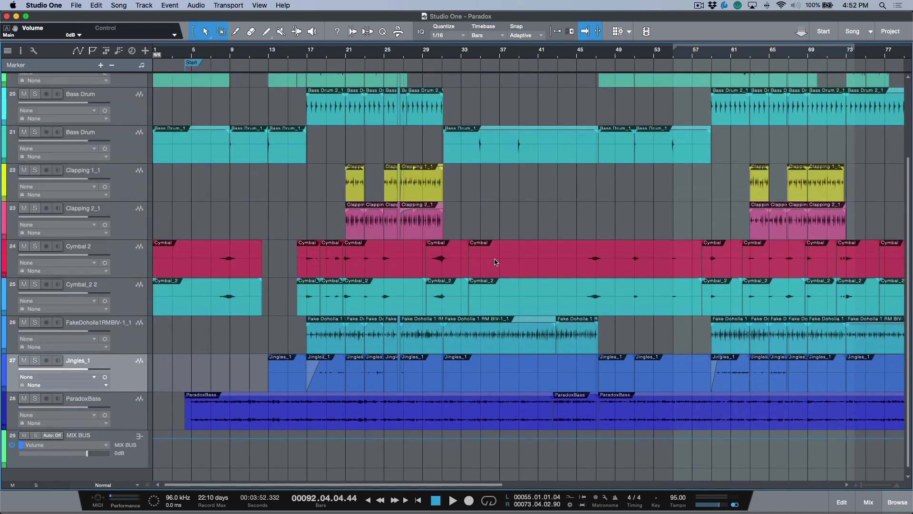
pyautogui.press('w')
pyautogui.scroll(2, 523, 190)
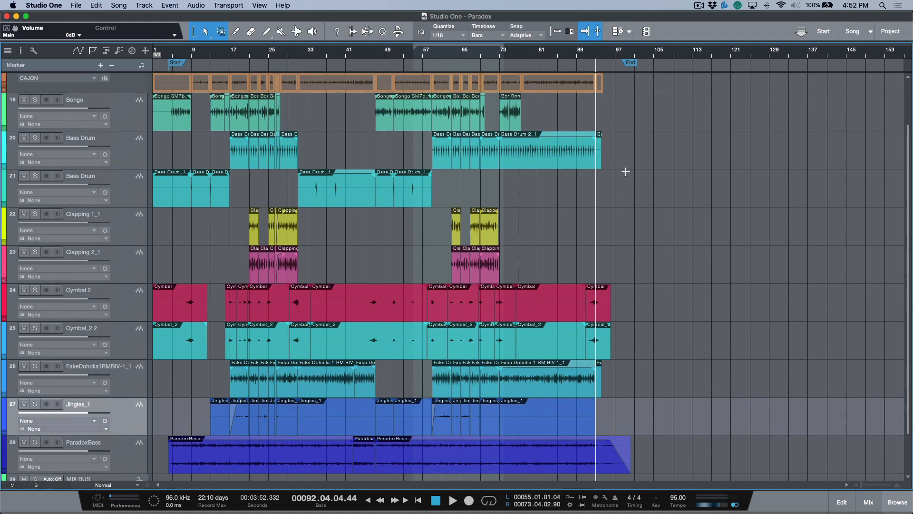
pyautogui.moveTo(687, 116); pyautogui.dragTo(54, 473)
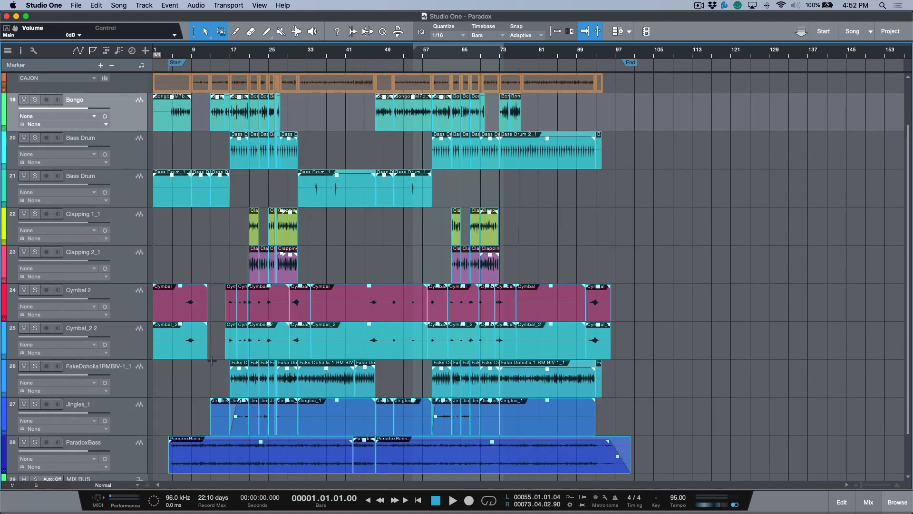
pyautogui.rightClick(177, 122)
pyautogui.click(233, 172)
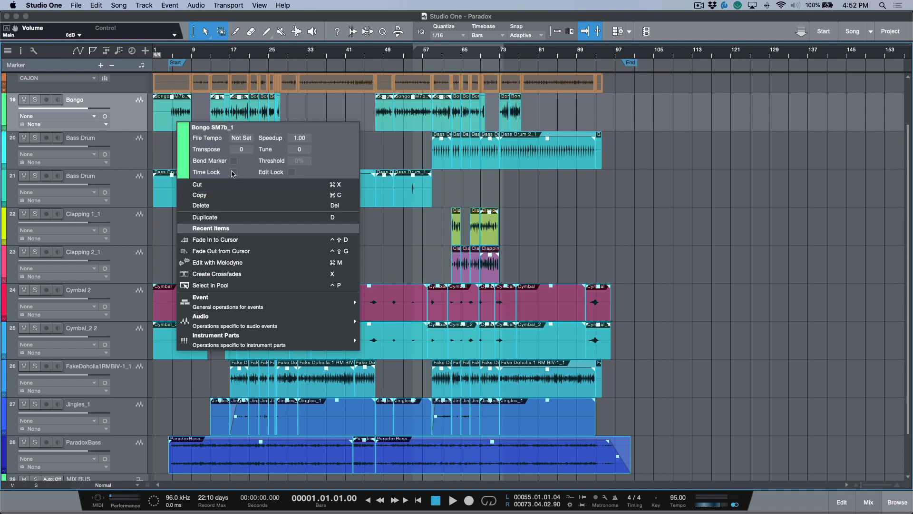
pyautogui.click(291, 172)
pyautogui.click(869, 260)
pyautogui.click(624, 251)
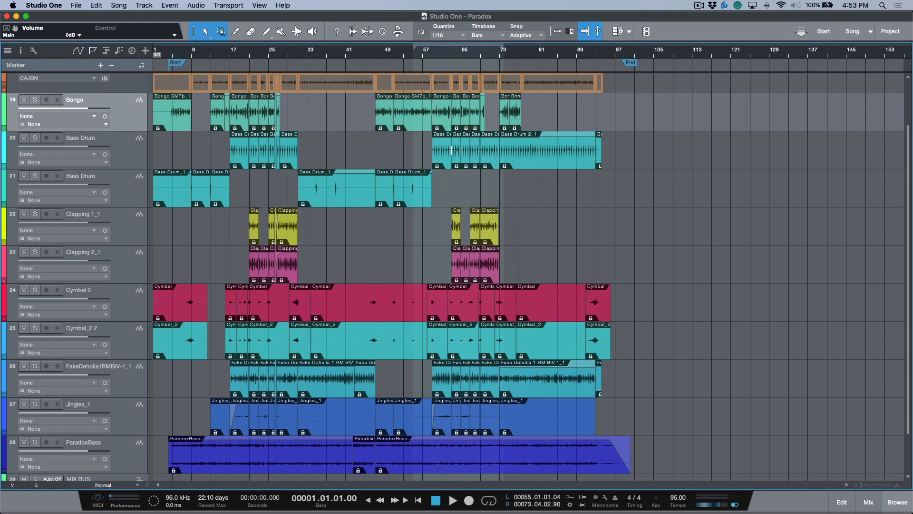
# - Move the playhead to the Start marker
pyautogui.scroll(3, 257, 159)
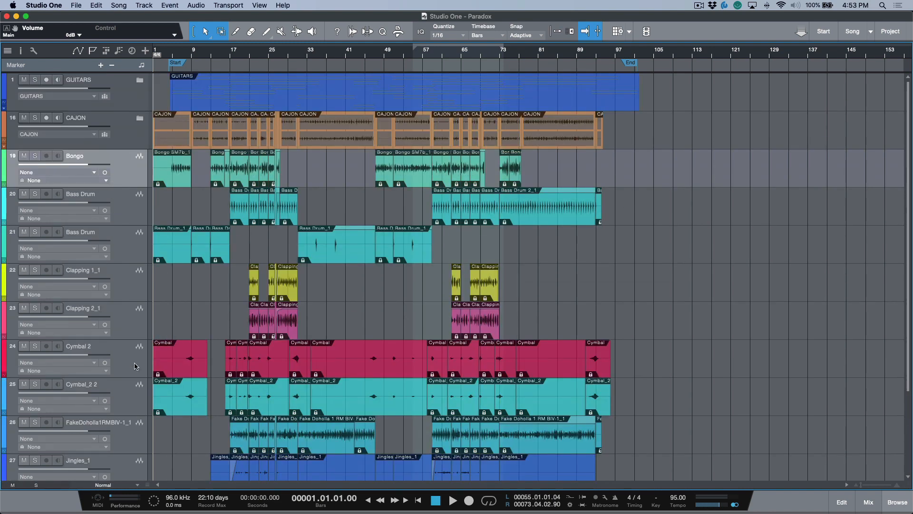
pyautogui.scroll(-5, 138, 321)
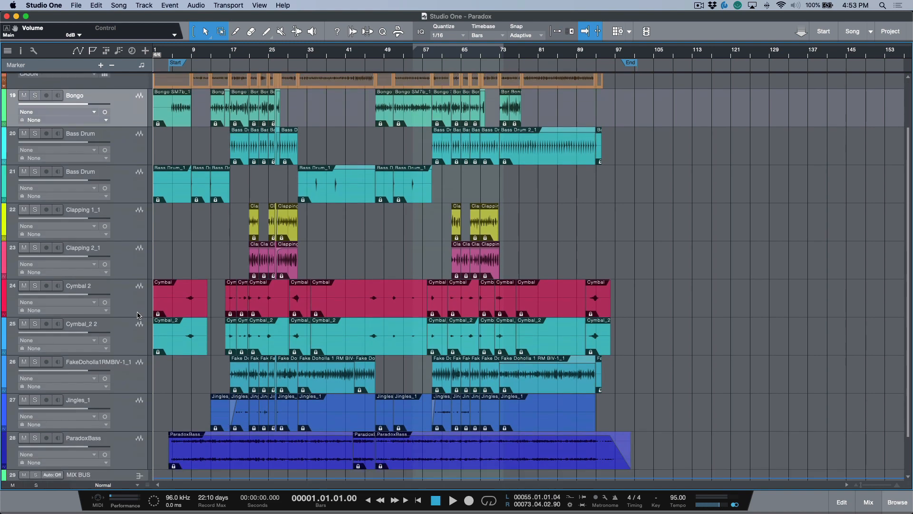
pyautogui.scroll(5, 137, 315)
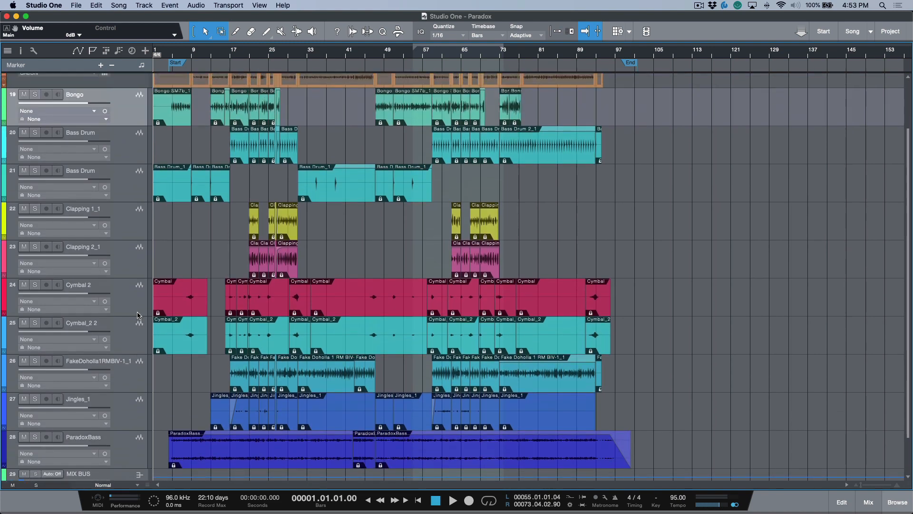
pyautogui.click(129, 212)
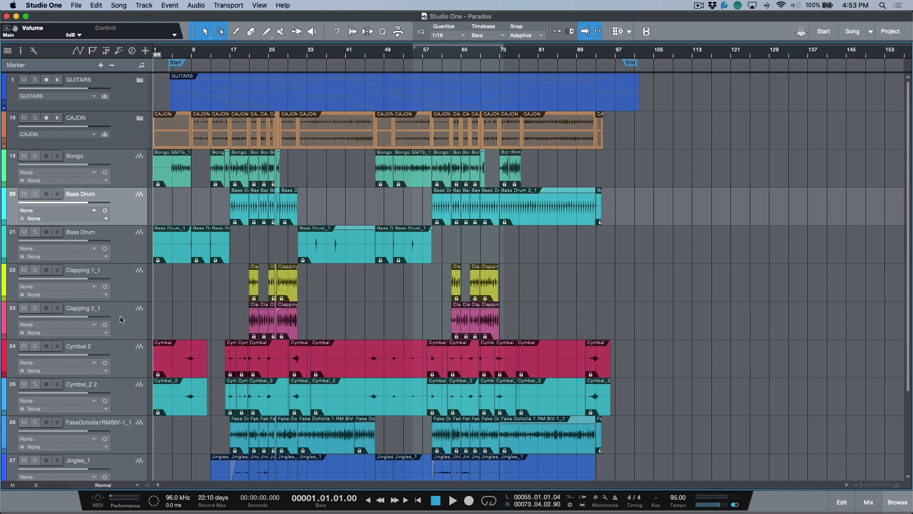
pyautogui.press('z')
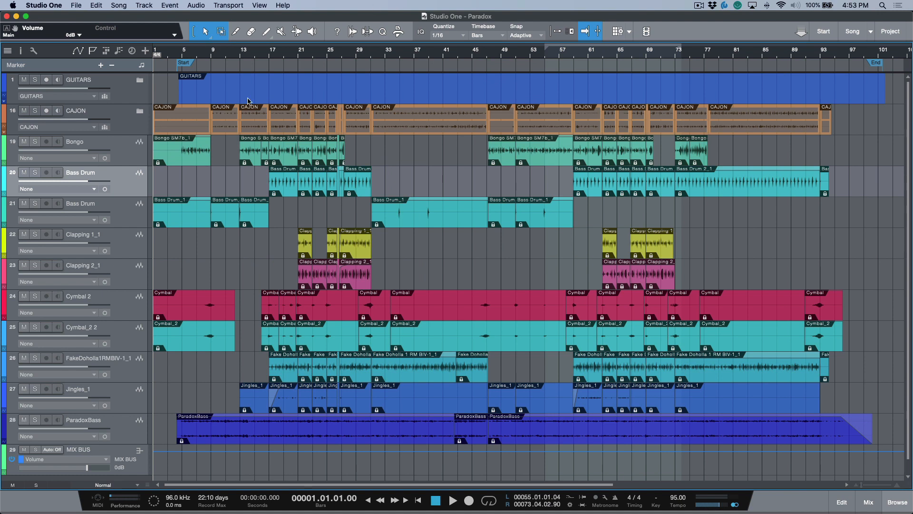
pyautogui.click(189, 64)
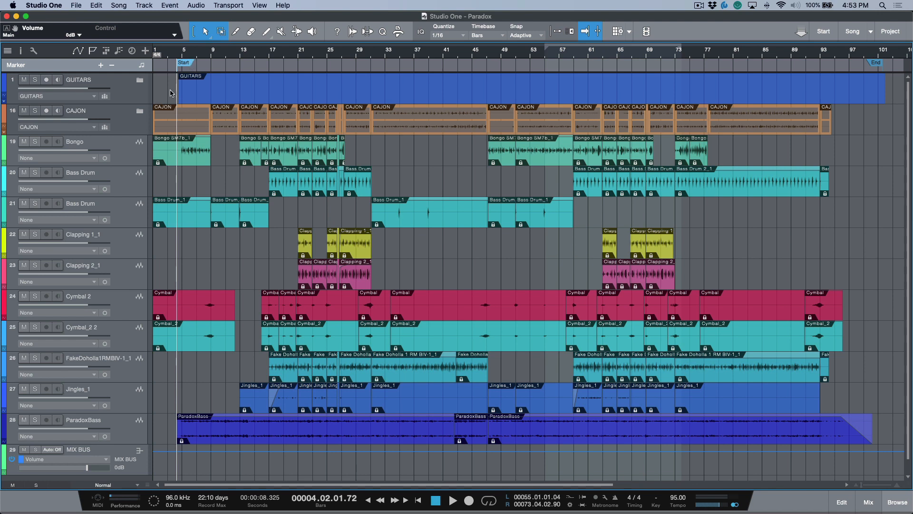
# - Set the color of the MIX BUS volume automation to green
pyautogui.click(21, 459)
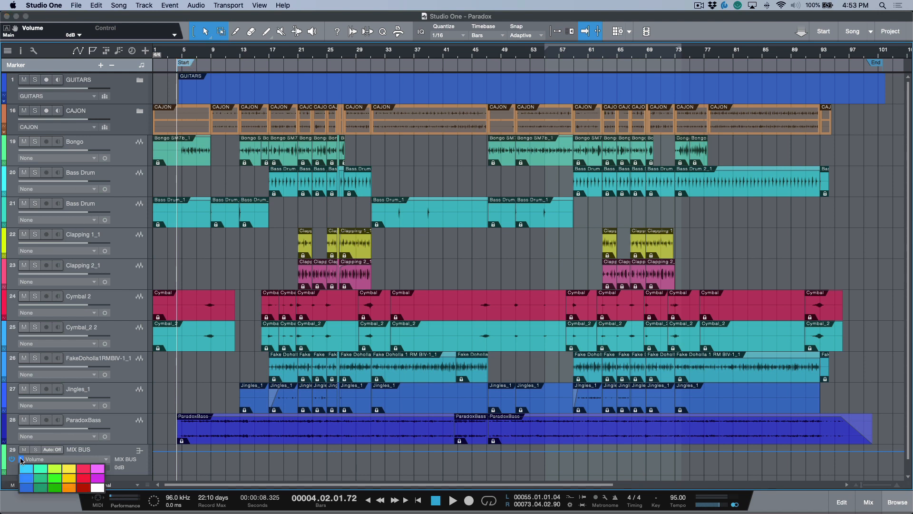
pyautogui.click(60, 482)
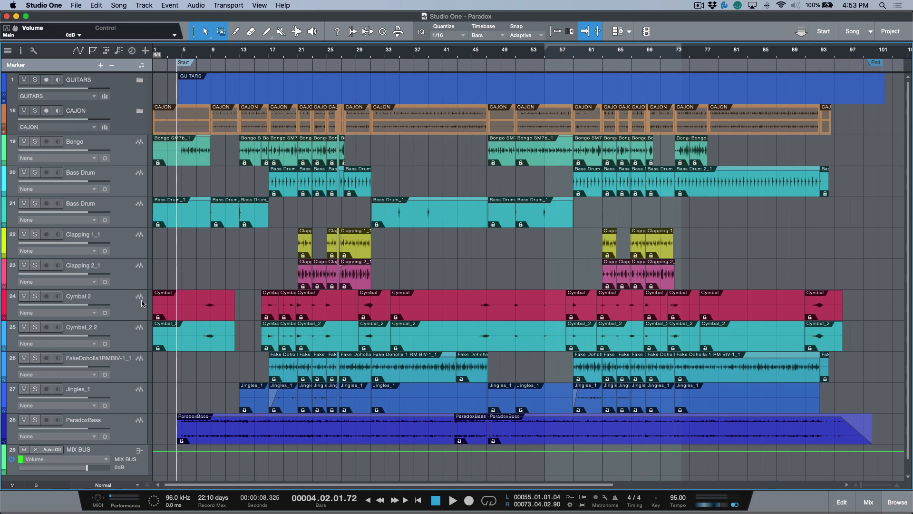
# - Open the mixer console and expand the CAJON folder's channels, collapsing the Cajon Rear channel's inserts and sends strip
pyautogui.press('F3')
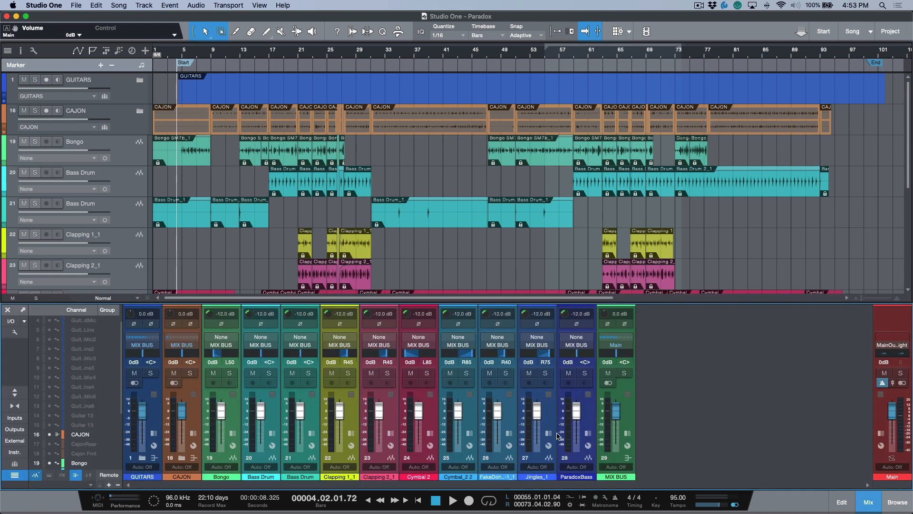
pyautogui.click(182, 458)
pyautogui.click(182, 459)
pyautogui.click(182, 458)
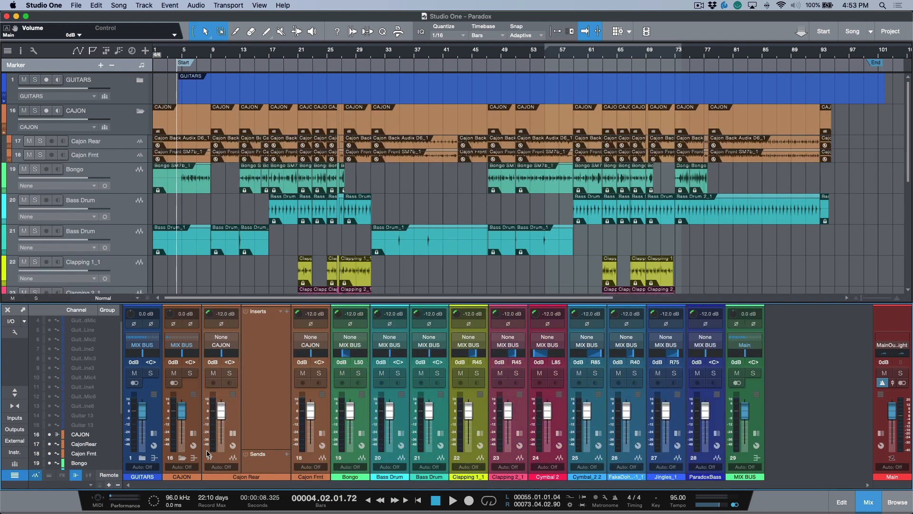
pyautogui.click(233, 433)
# - Enlarge the console channels and make room for the Sends area below the Inserts
pyautogui.click(15, 392)
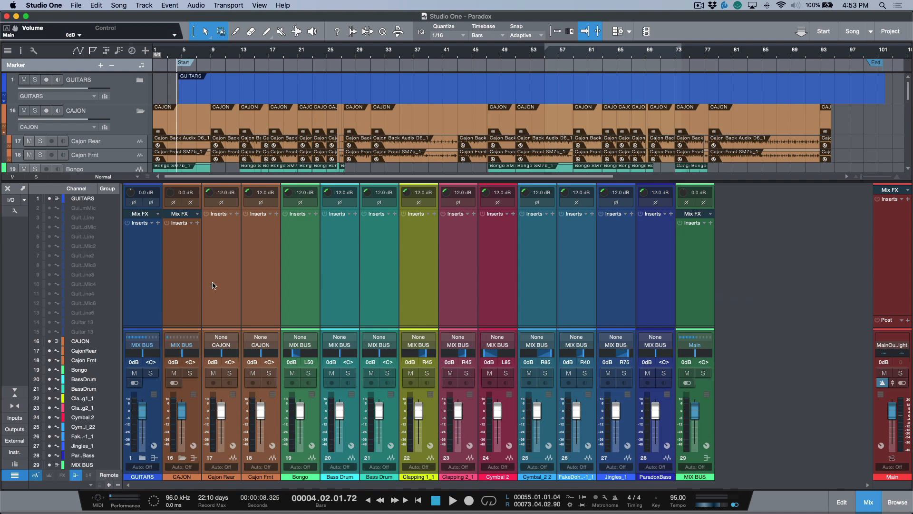
pyautogui.moveTo(265, 326); pyautogui.dragTo(265, 268)
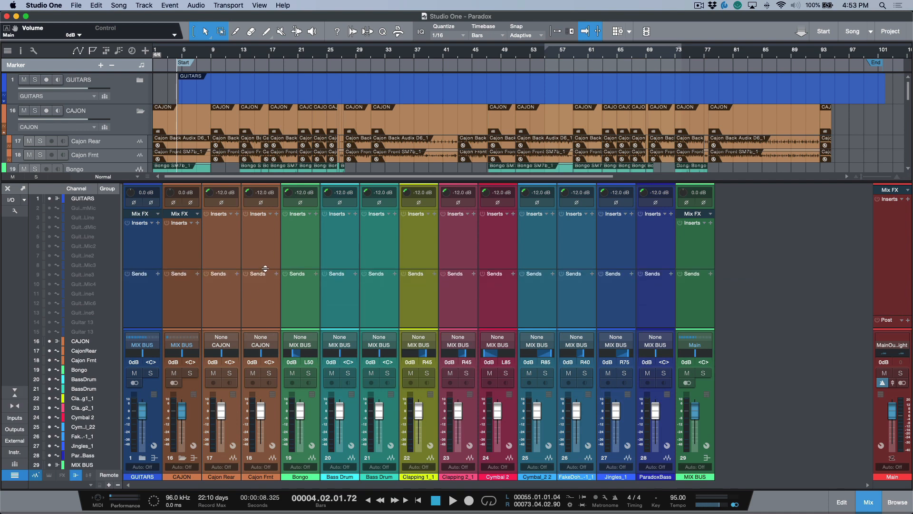
# - Expand the GUITARS folder and add a Console 1 insert to all guitar, cajon, percussion and bass tracks, excluding the bus channels
pyautogui.click(142, 458)
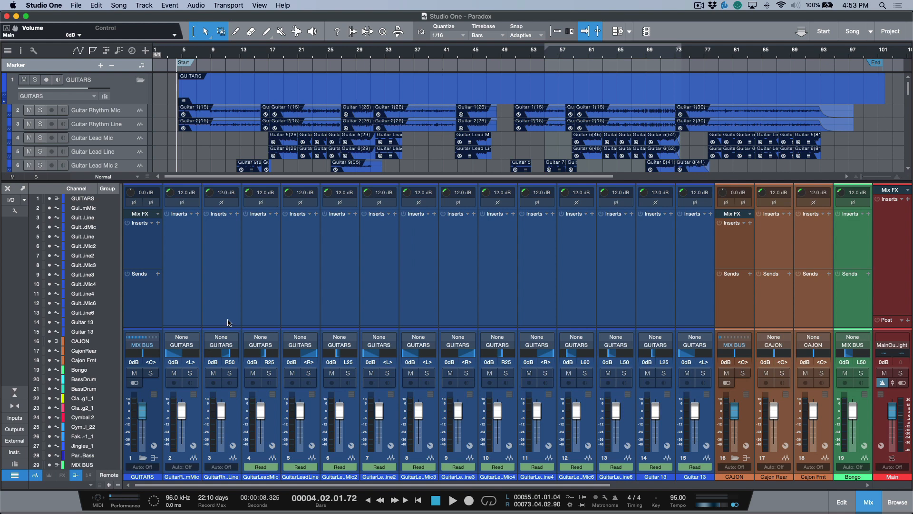
pyautogui.click(178, 269)
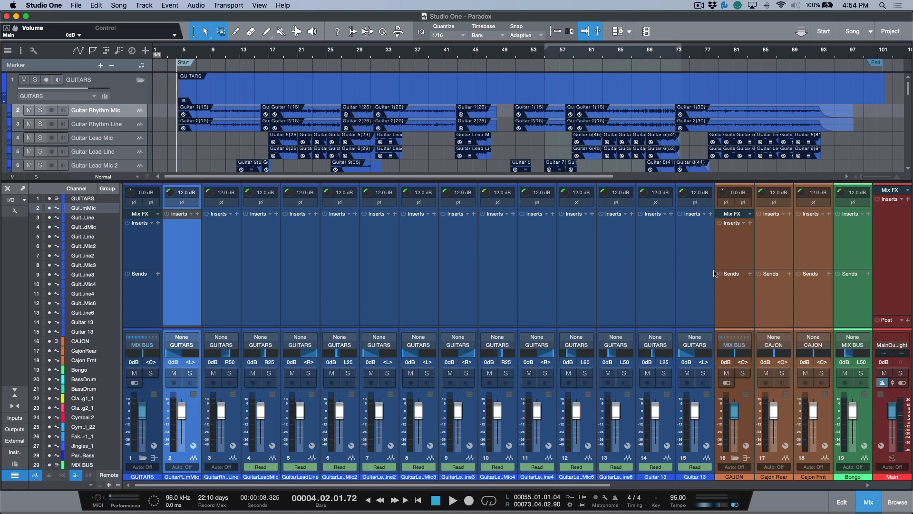
pyautogui.keyDown('shift'); pyautogui.click(695, 275); pyautogui.keyUp('shift')
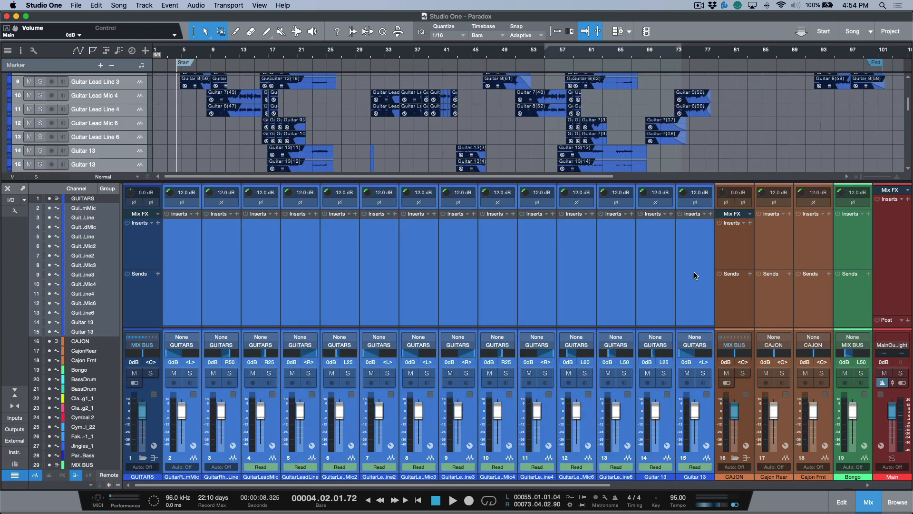
pyautogui.hscroll(5, 695, 275)
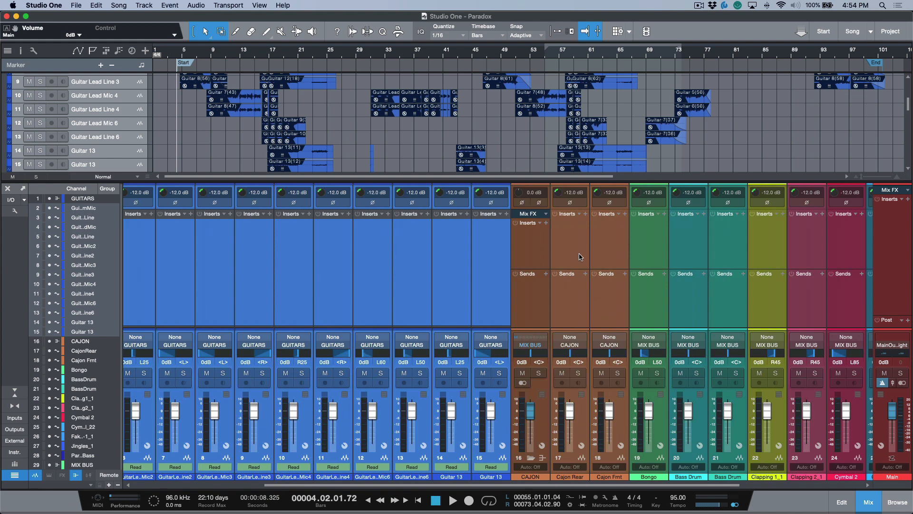
pyautogui.click(580, 257)
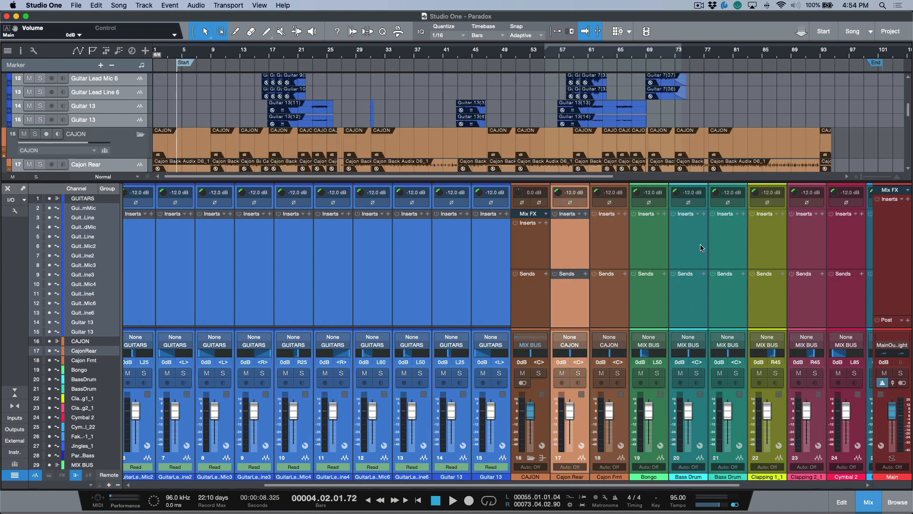
pyautogui.hscroll(5, 781, 265)
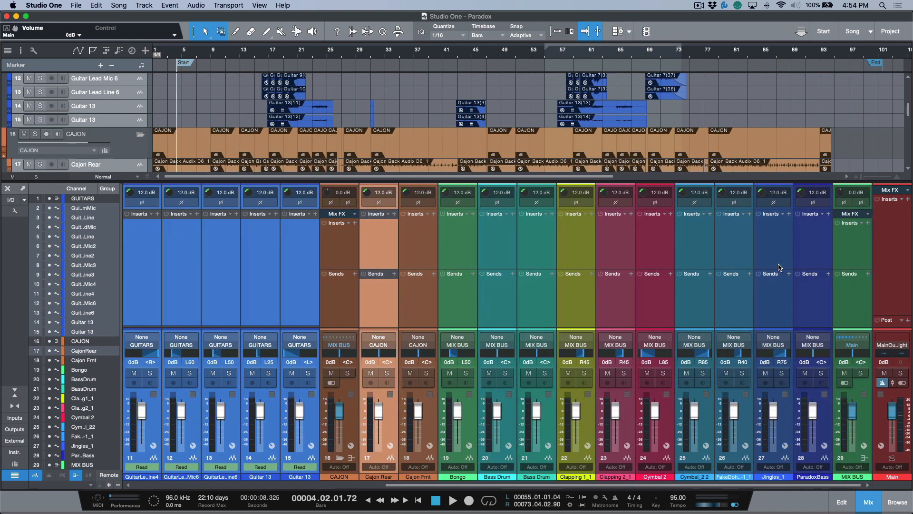
pyautogui.keyDown('shift'); pyautogui.click(820, 256); pyautogui.keyUp('shift')
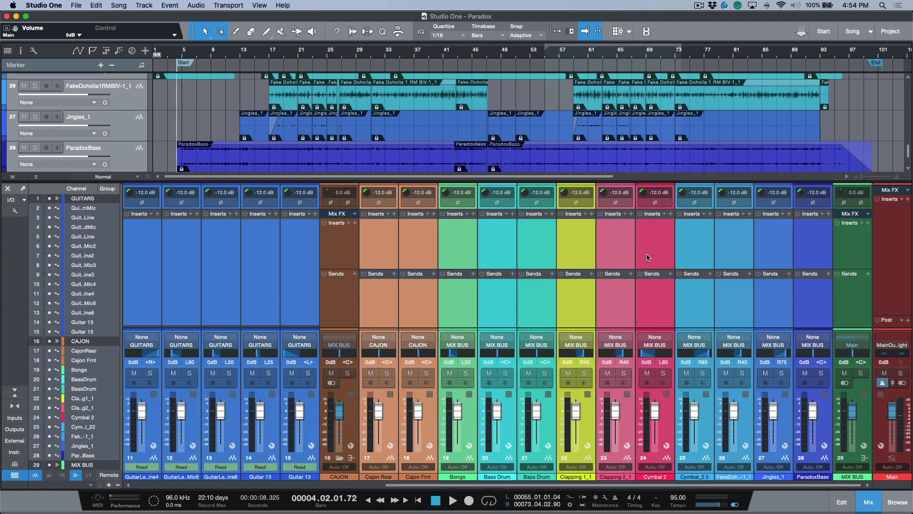
pyautogui.hscroll(-10, 404, 265)
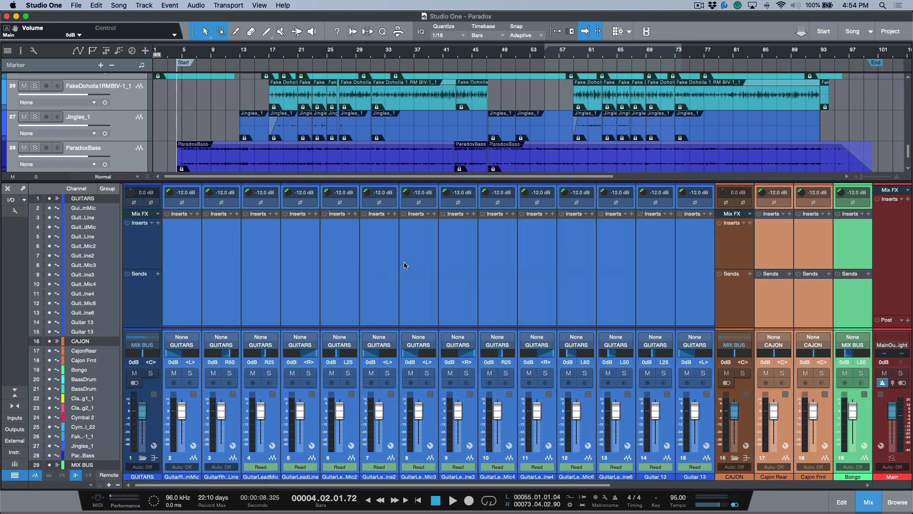
pyautogui.hotkey('alt', 'c')
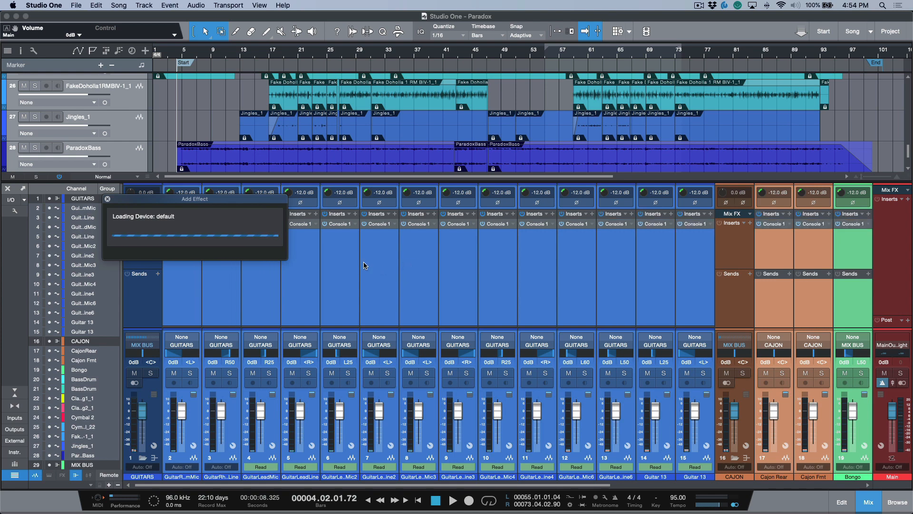
pyautogui.click(184, 280)
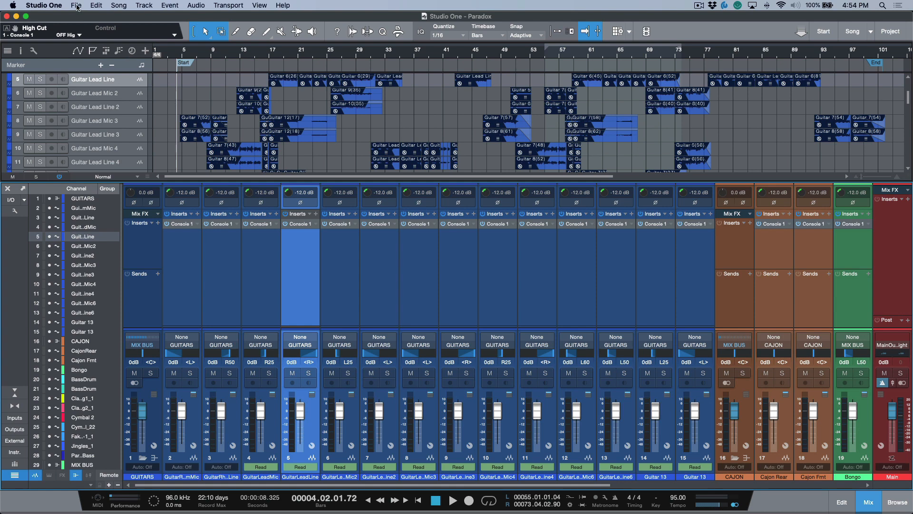
# - Open the song's Rename dialog and keep the name Paradox
pyautogui.click(76, 5)
pyautogui.click(89, 67)
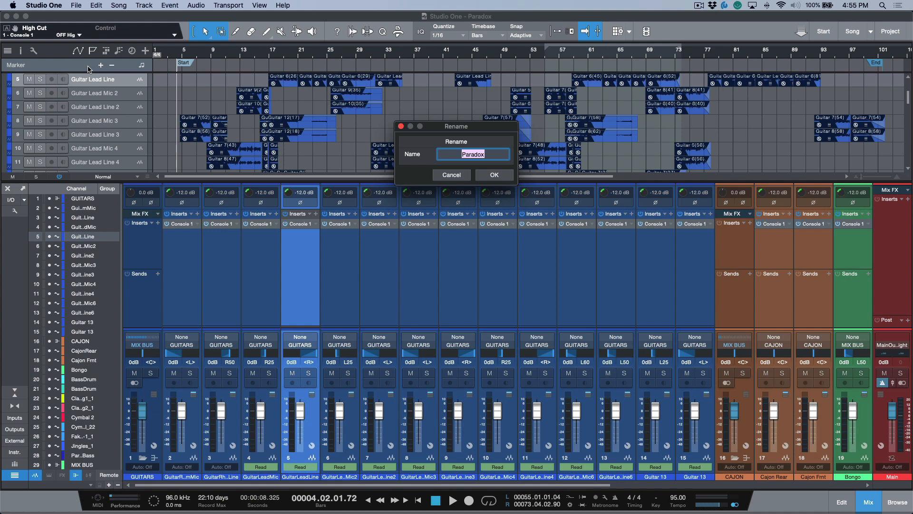
pyautogui.press('Return')
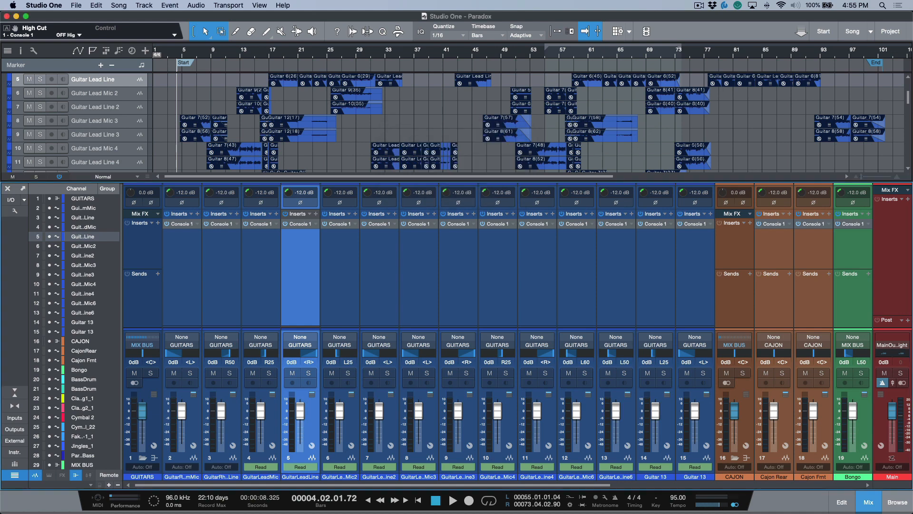
pyautogui.click(376, 292)
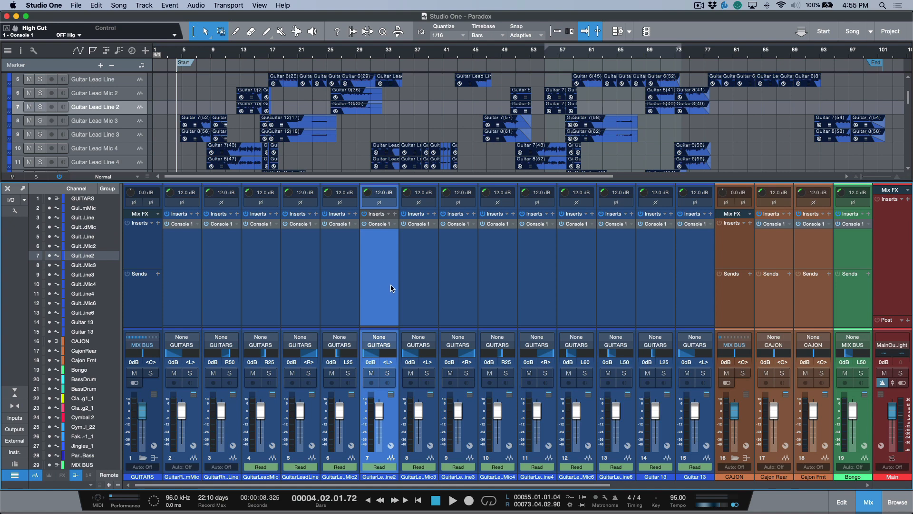
# - Add four audio tracks with the Mic Line 1/2 input after the MIX BUS and color them all white
pyautogui.hscroll(5, 393, 289)
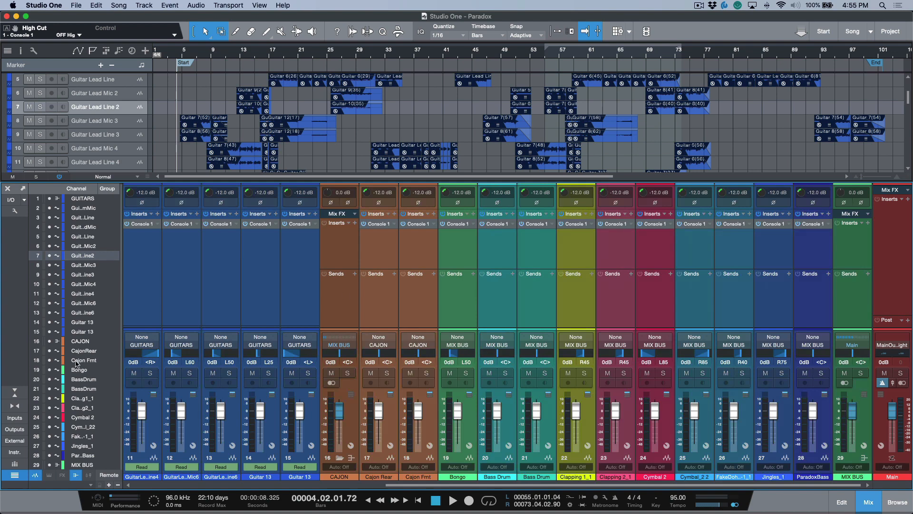
pyautogui.click(849, 306)
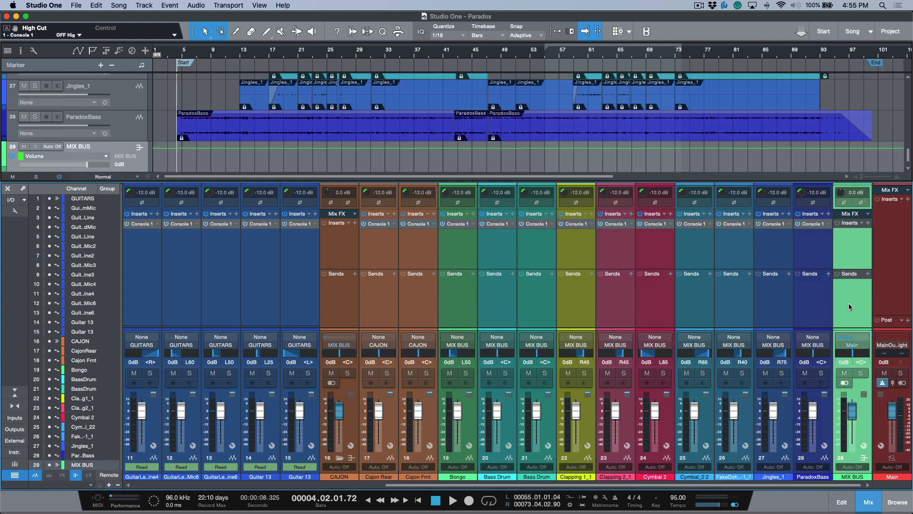
pyautogui.press('t')
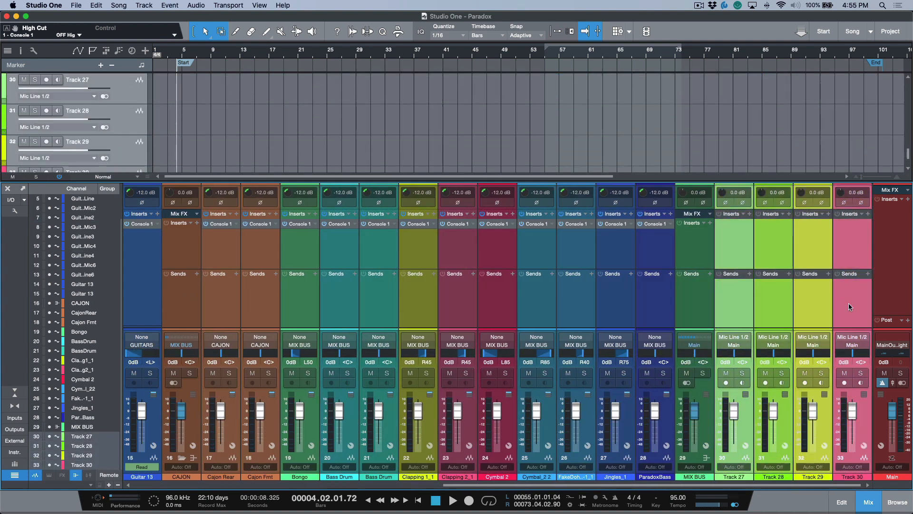
pyautogui.click(749, 478)
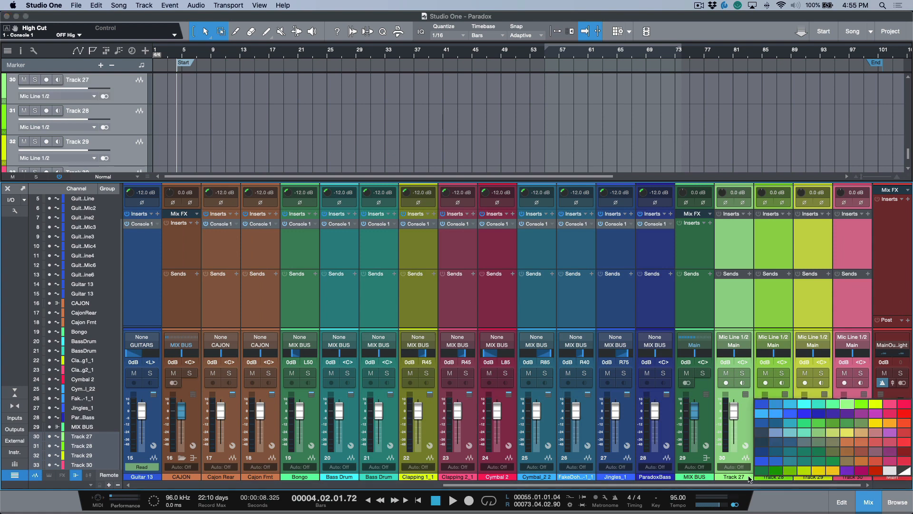
pyautogui.click(889, 470)
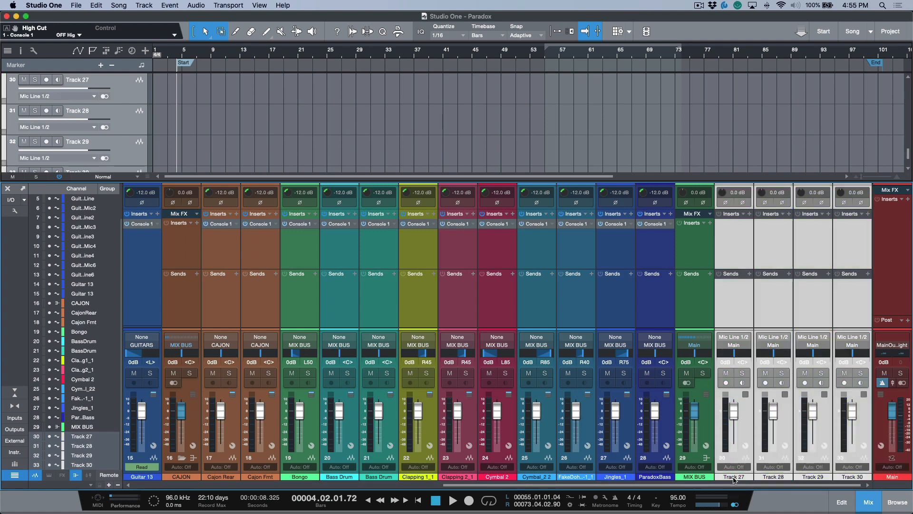
# - Rename all four new white tracks as Ref
pyautogui.click(745, 440)
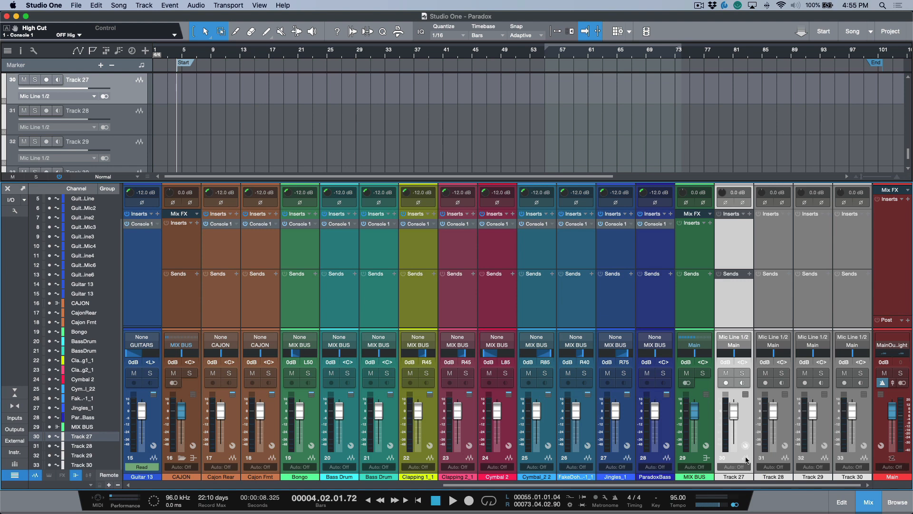
pyautogui.doubleClick(739, 477)
pyautogui.write('Ref')
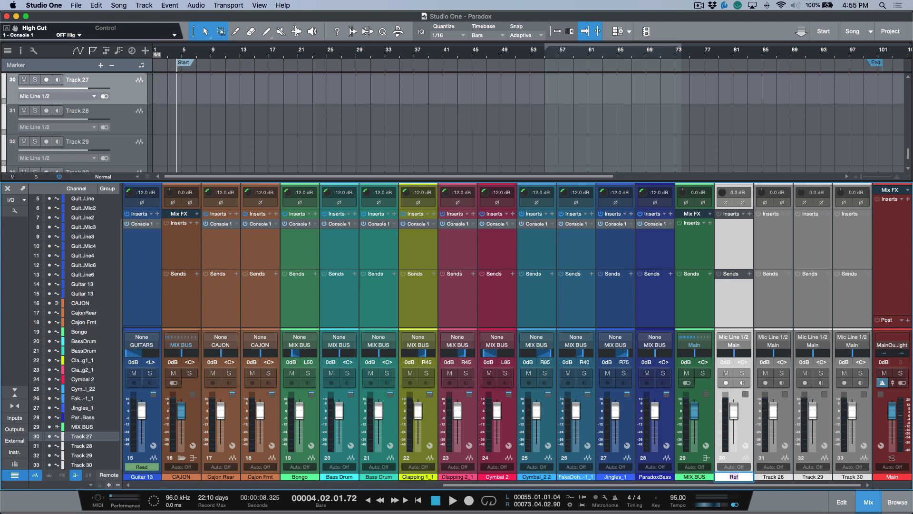
pyautogui.press('Tab')
pyautogui.write('Ref')
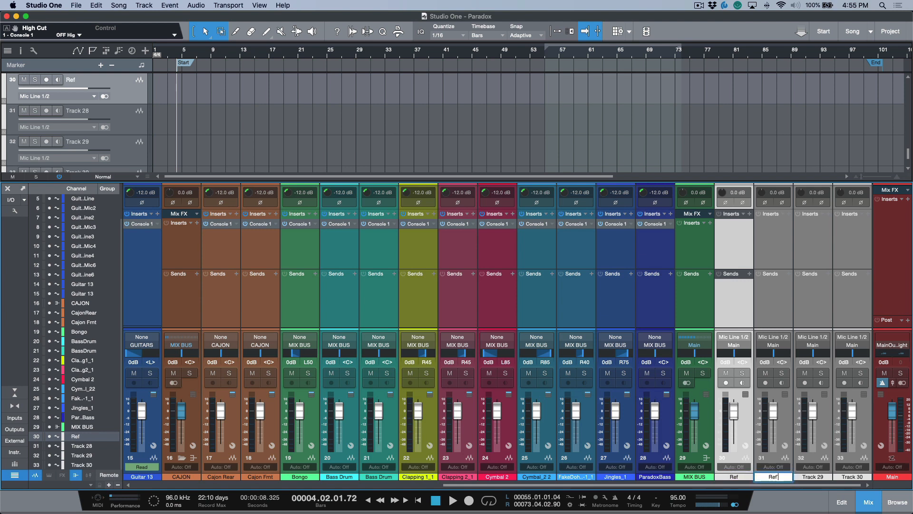
pyautogui.press('Tab')
pyautogui.write('Ref')
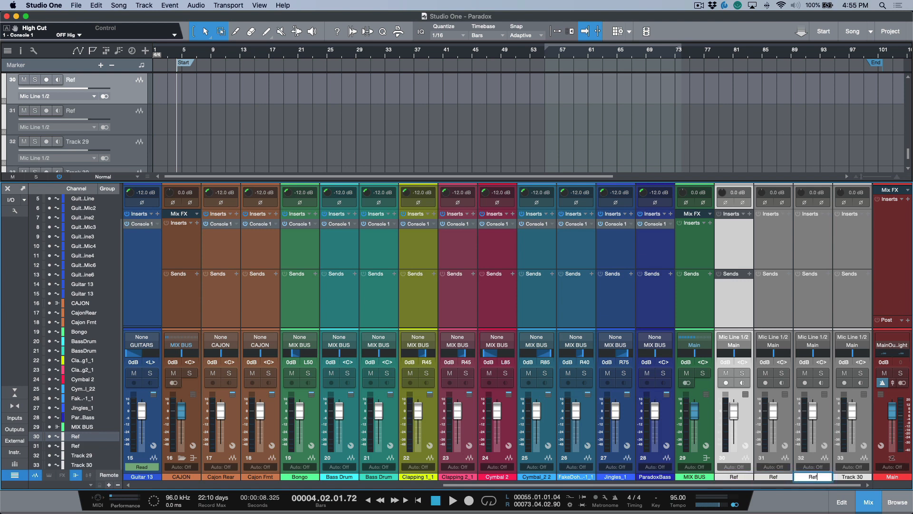
pyautogui.press('Tab')
pyautogui.write('Ref')
pyautogui.press('Return')
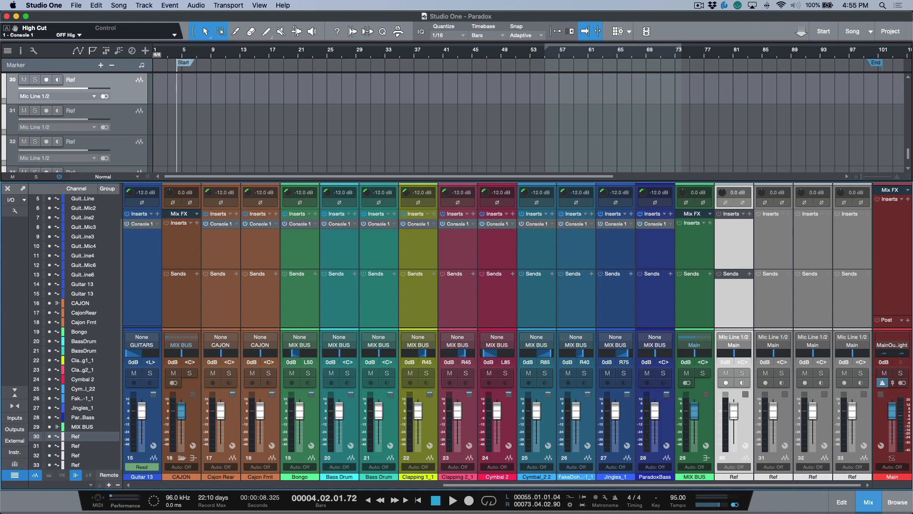